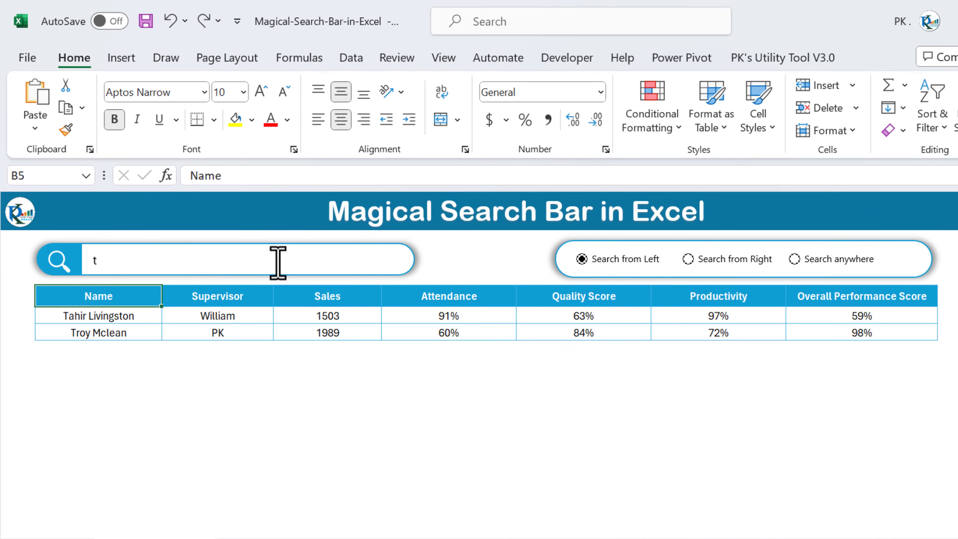
Try the Search from Right and Search anywhere modes, and search the table for "P"
left_click(727, 263)
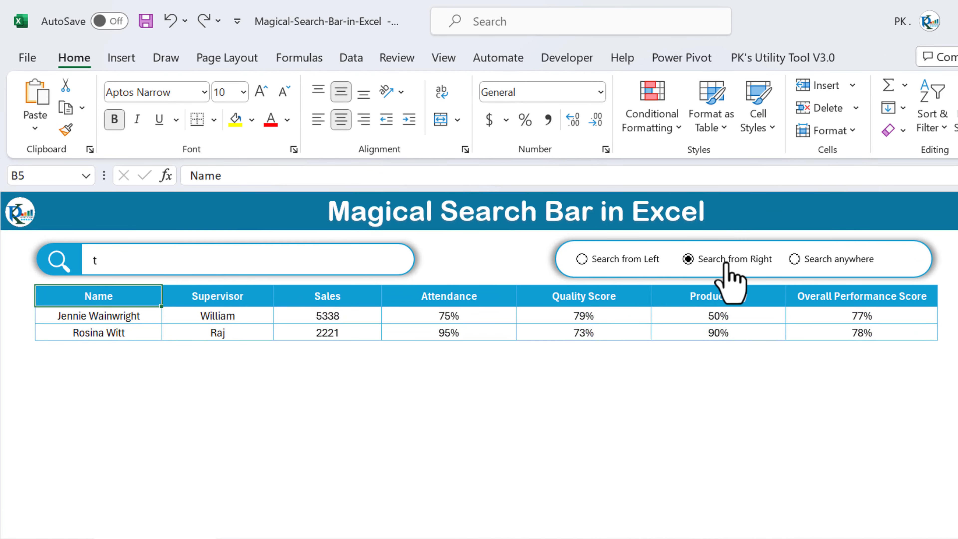
left_click(811, 262)
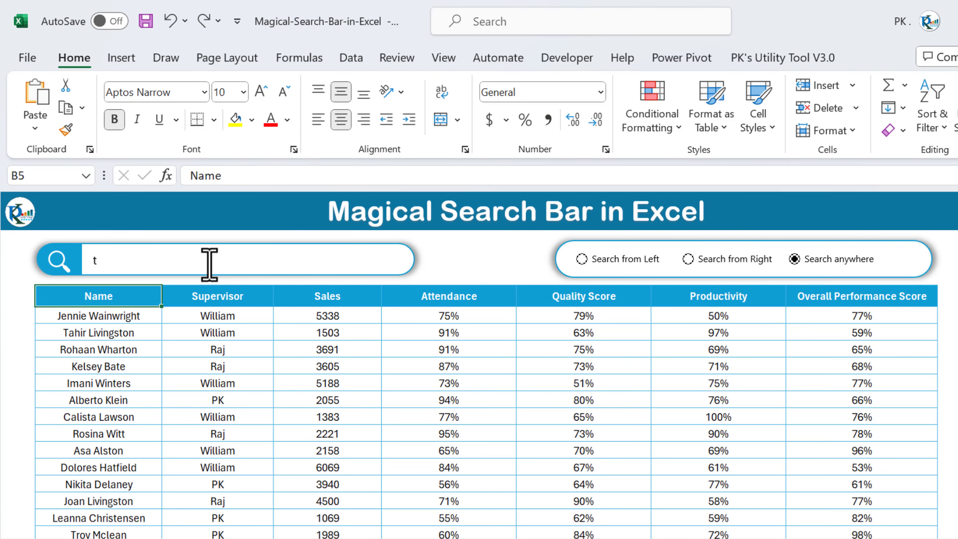
left_click(256, 263)
key("BackSpace")
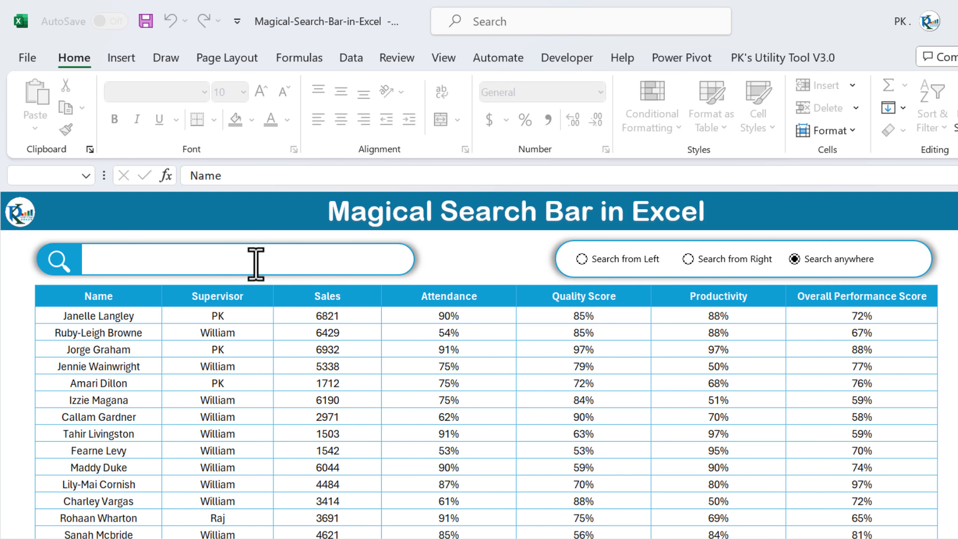
type("P")
left_click(108, 301)
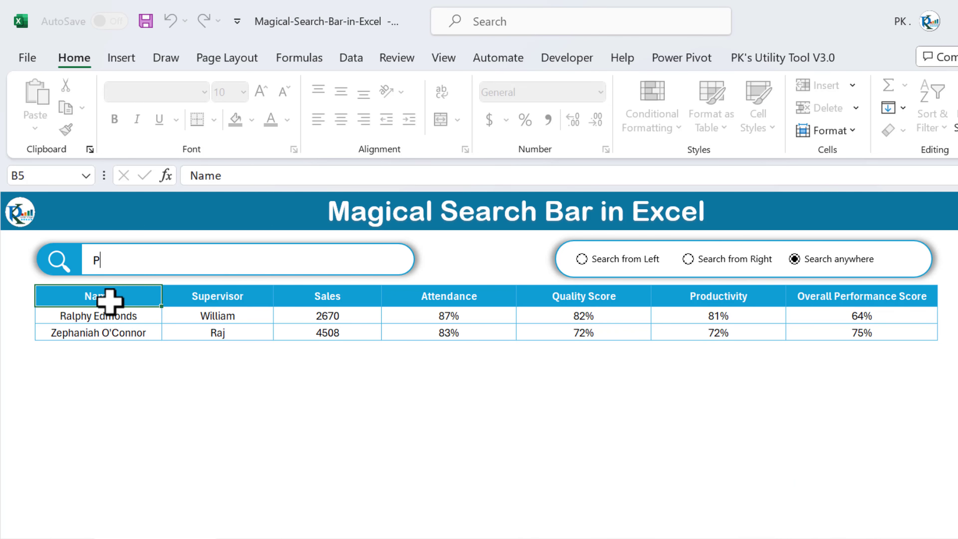
left_click(155, 253)
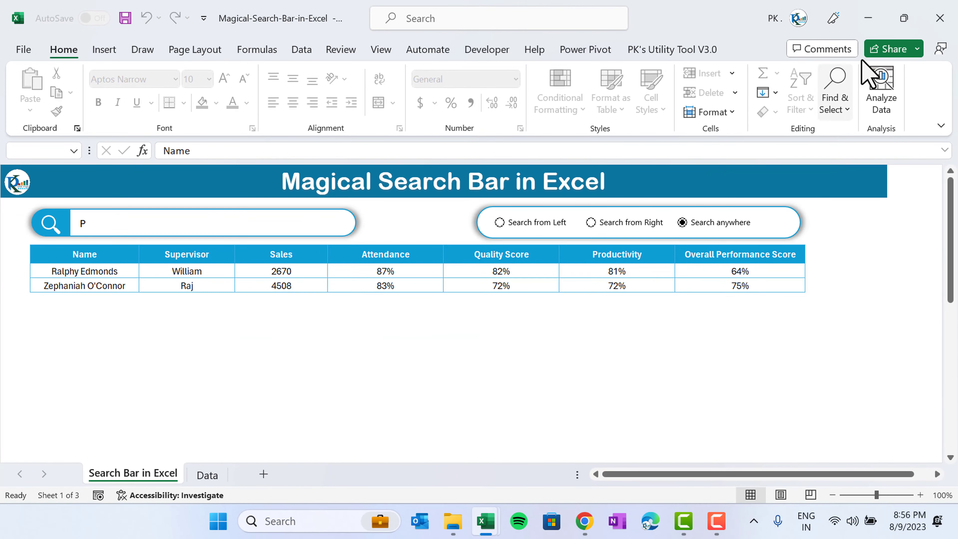
Switch to the Magical Search Bar V2.0 workbook and examine its Name, Supervisor and Location columns
left_click(868, 18)
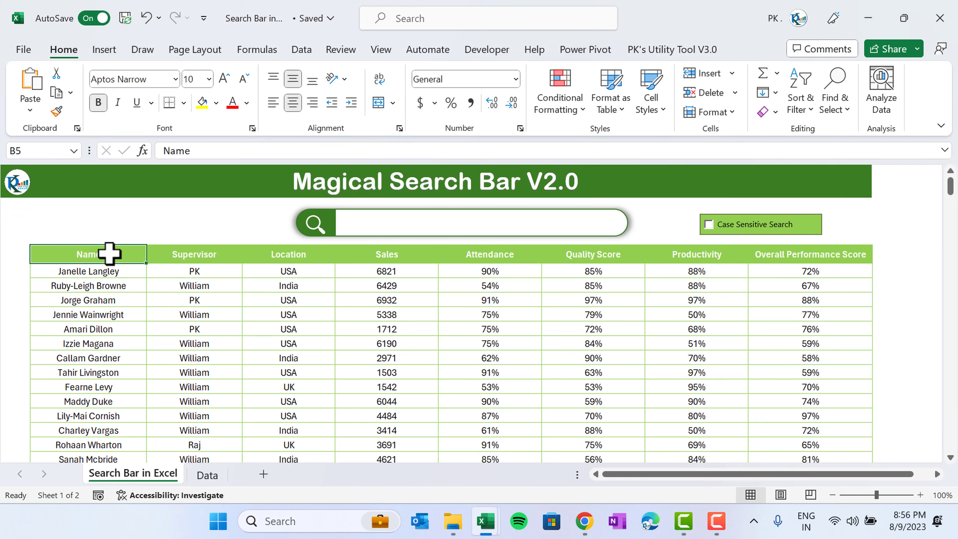
left_click_drag(110, 253, 291, 259)
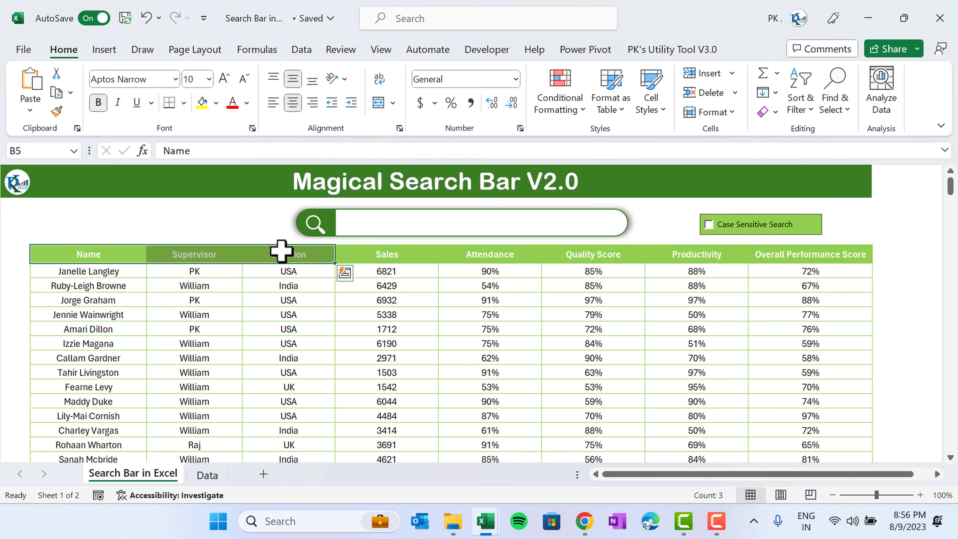
left_click(256, 237)
left_click_drag(106, 255, 291, 259)
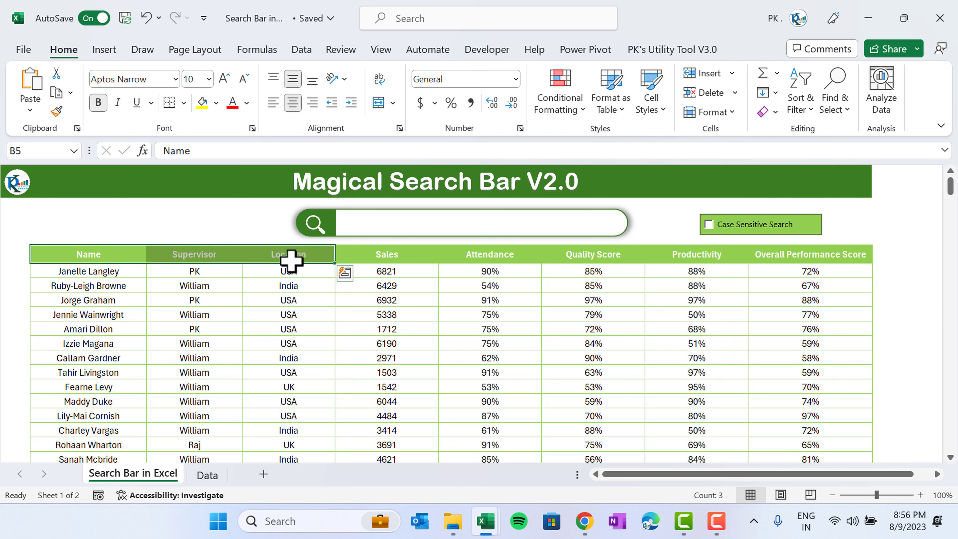
left_click(316, 256)
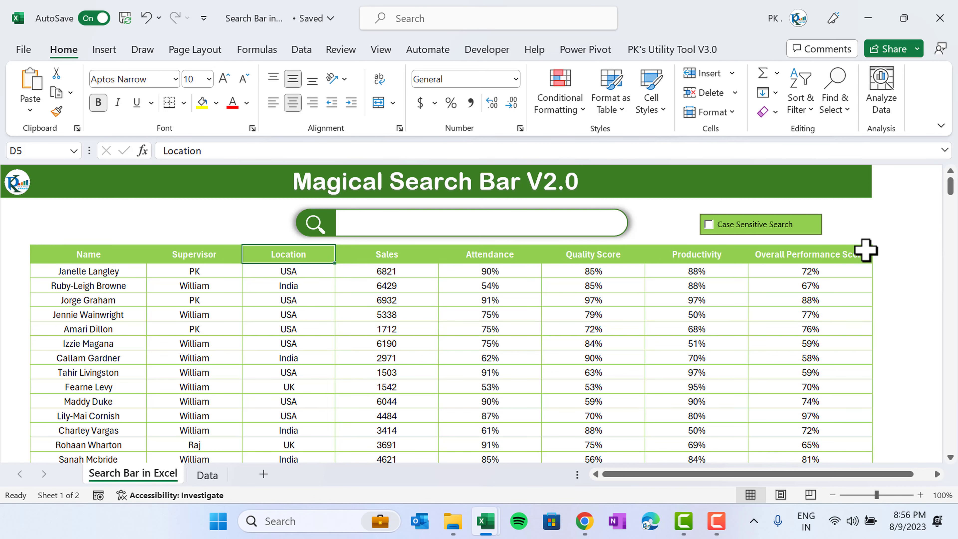
left_click(75, 255)
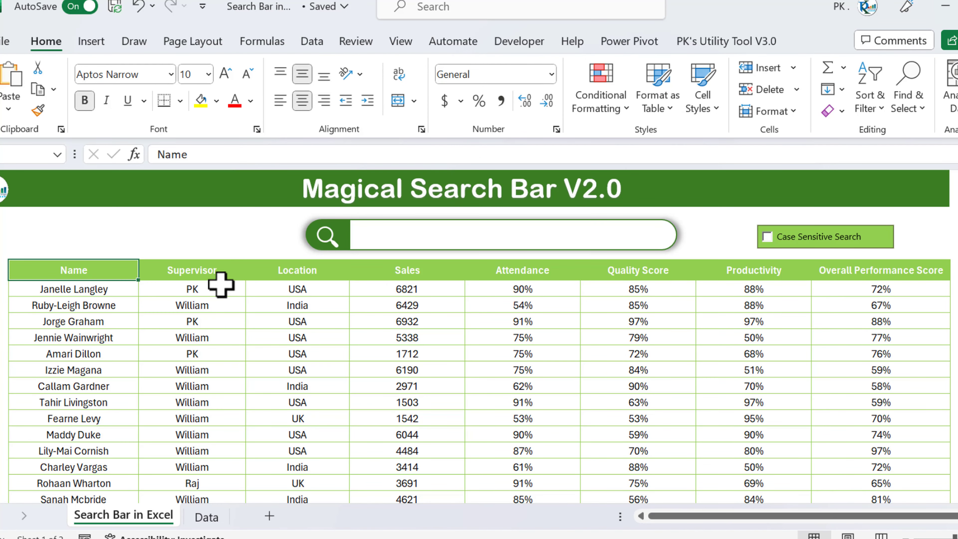
mouse_move(220, 271)
left_mouse_down()
mouse_move(216, 299)
mouse_move(216, 272)
left_mouse_up()
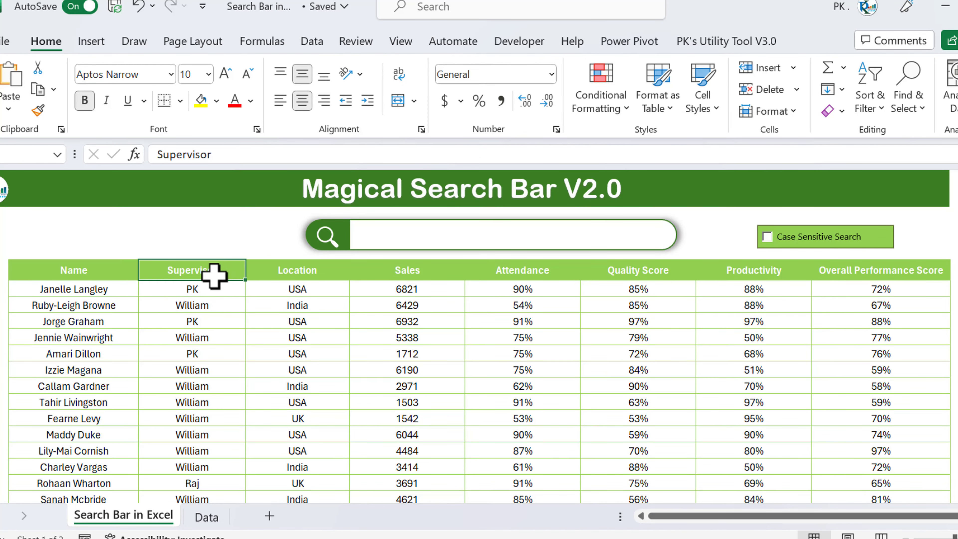
Search the V2.0 table for "PK" and clear the search term
left_click(429, 231)
type("PK")
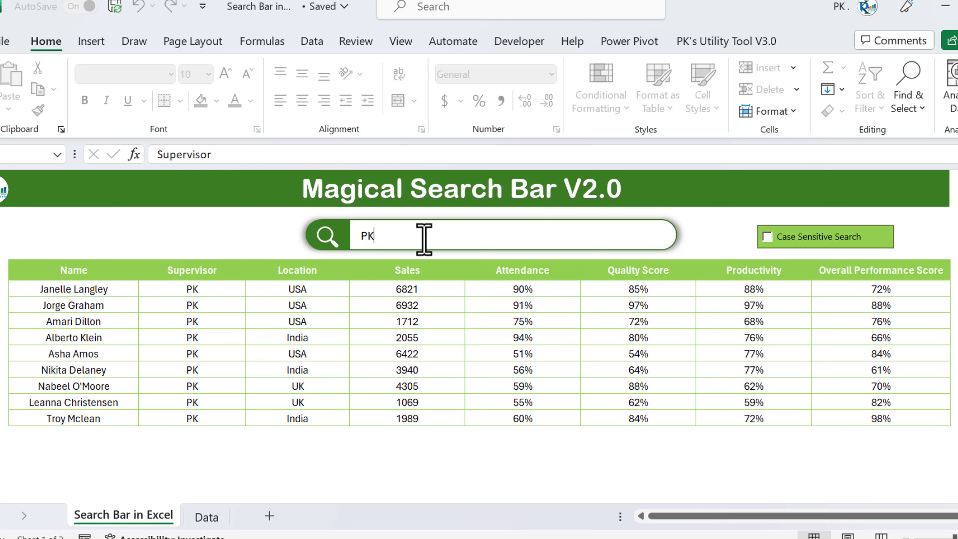
key("BackSpace")
key("BackSpace")
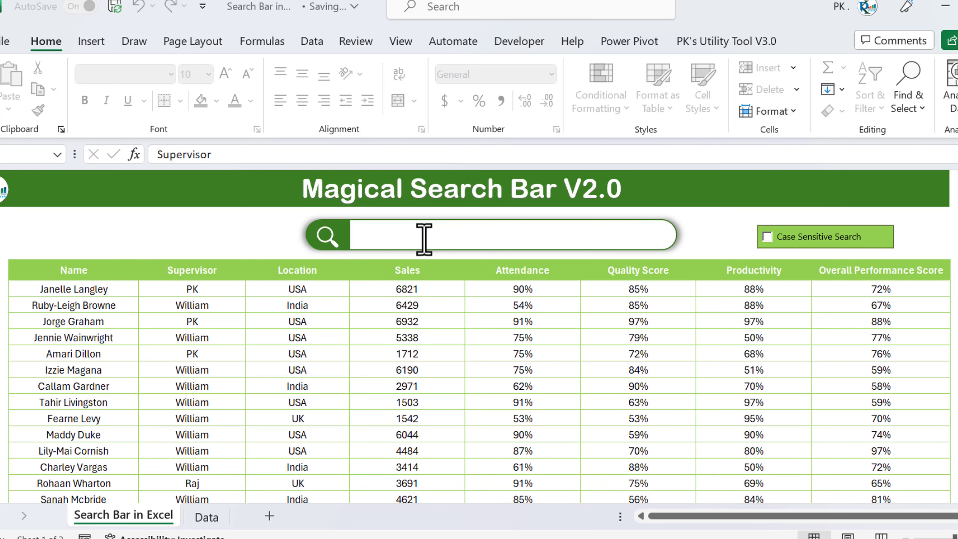
Search the table for "India" and look through the matching rows
type("India")
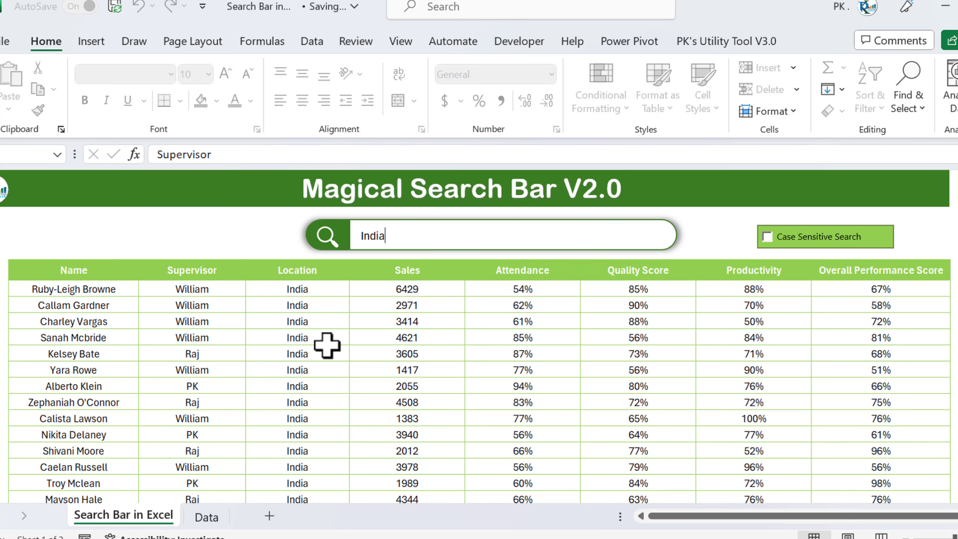
scroll(327, 344, "down", 1)
scroll(327, 344, "up", 1)
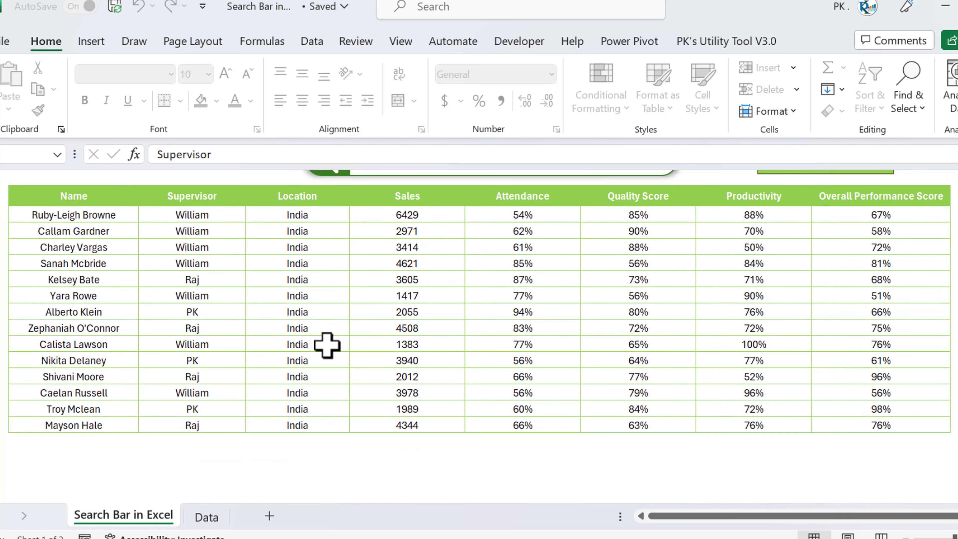
scroll(327, 344, "up", 2)
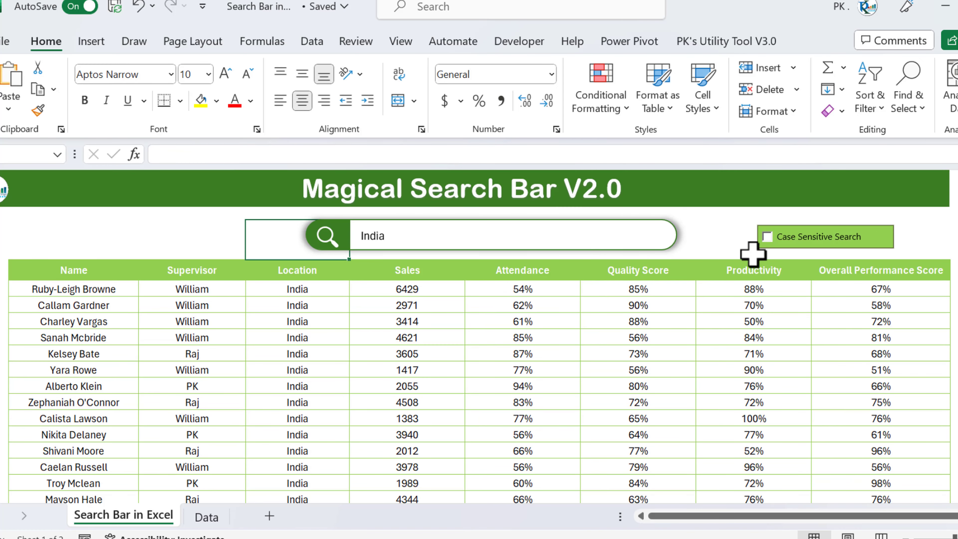
Enable Case Sensitive Search and change the search term to lowercase "india"
left_click(768, 237)
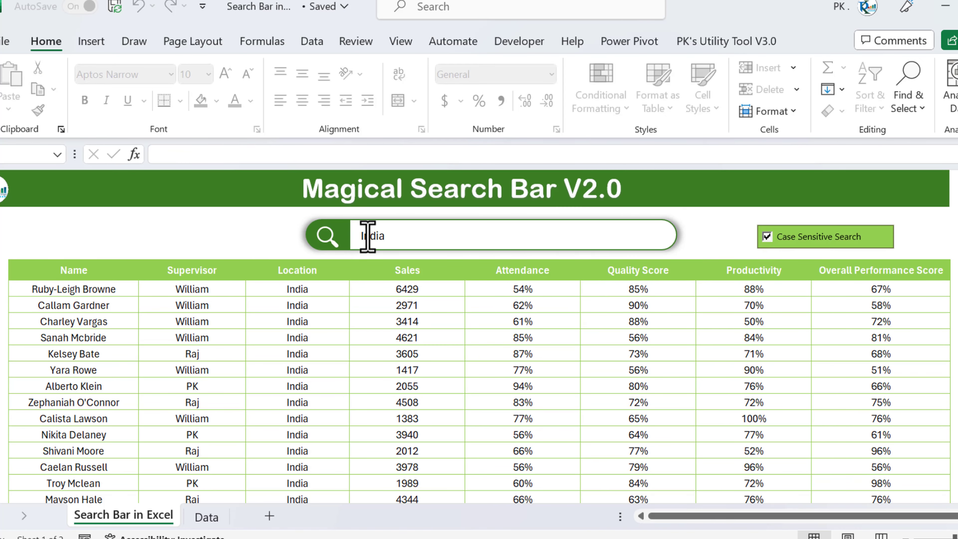
key("BackSpace")
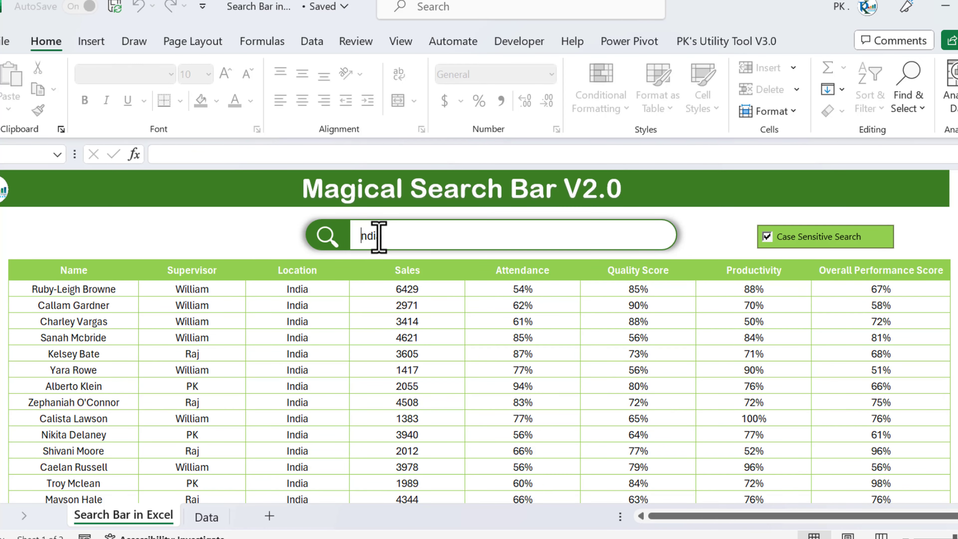
type("i")
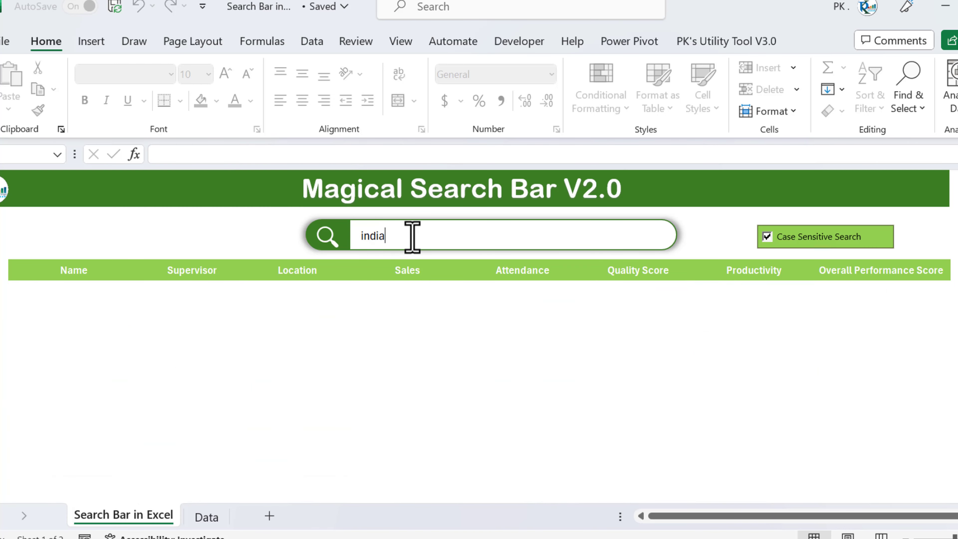
Compare case-sensitive searches for uppercase "PK" and lowercase "pk"
left_click_drag(412, 237, 301, 232)
key("BackSpace")
type("PK")
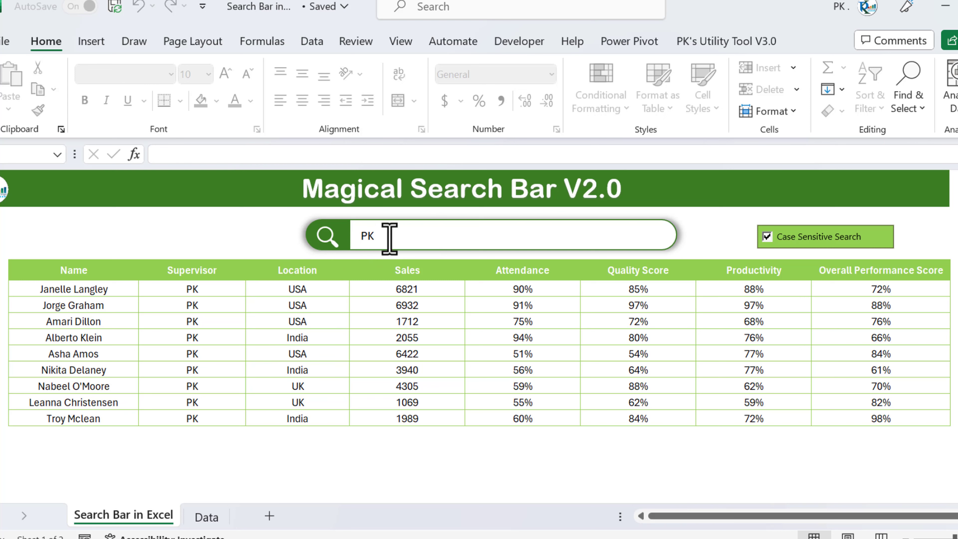
key("BackSpace")
key("BackSpace")
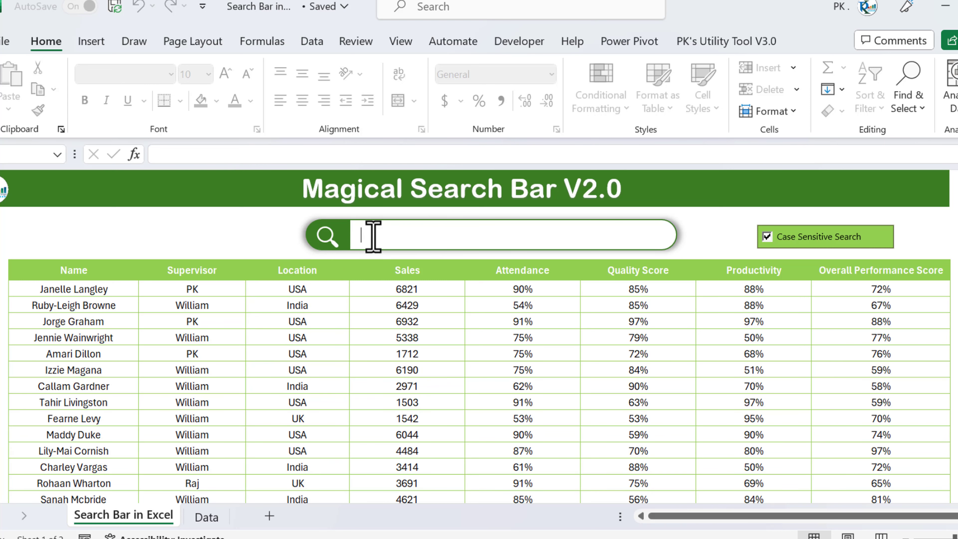
type("pk")
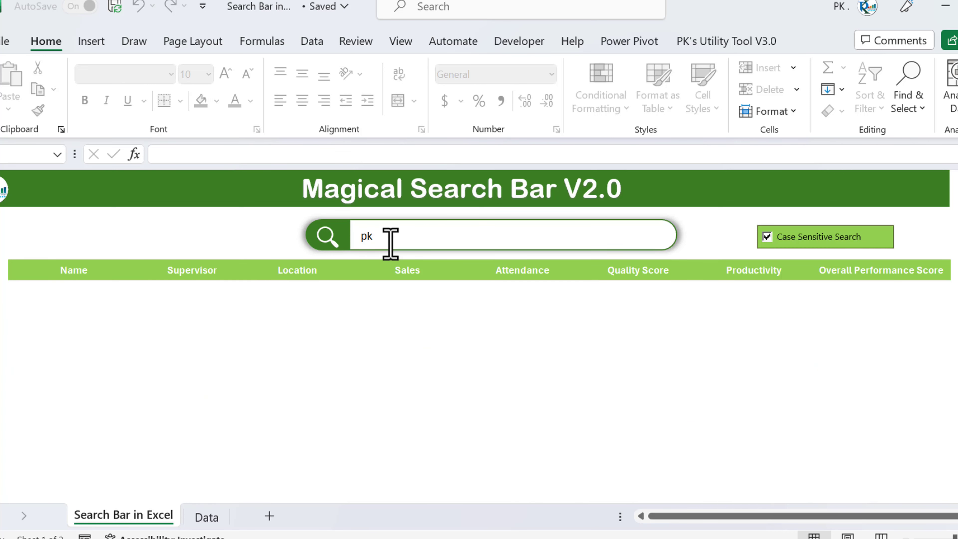
Shorten the search term to "p" and disable Case Sensitive Search
key("BackSpace")
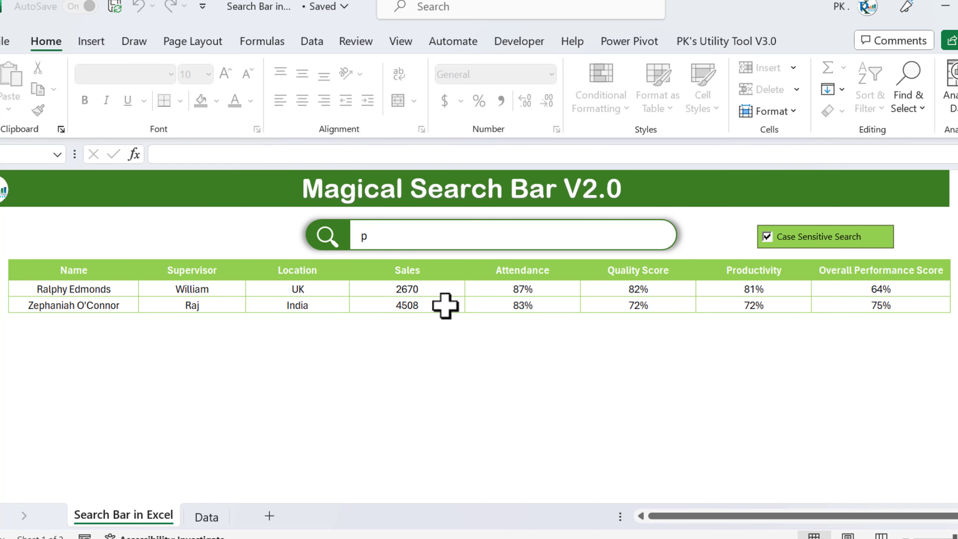
left_click(766, 241)
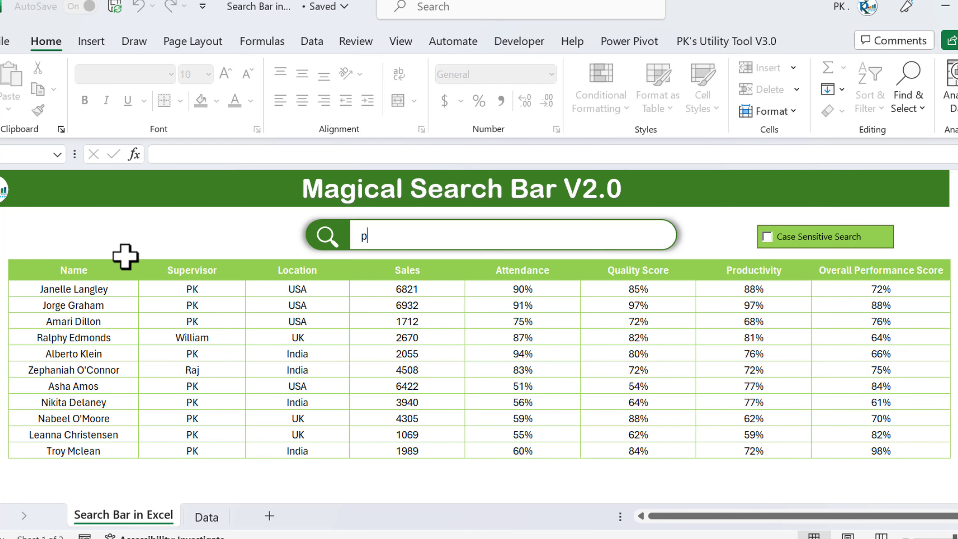
left_click(140, 239)
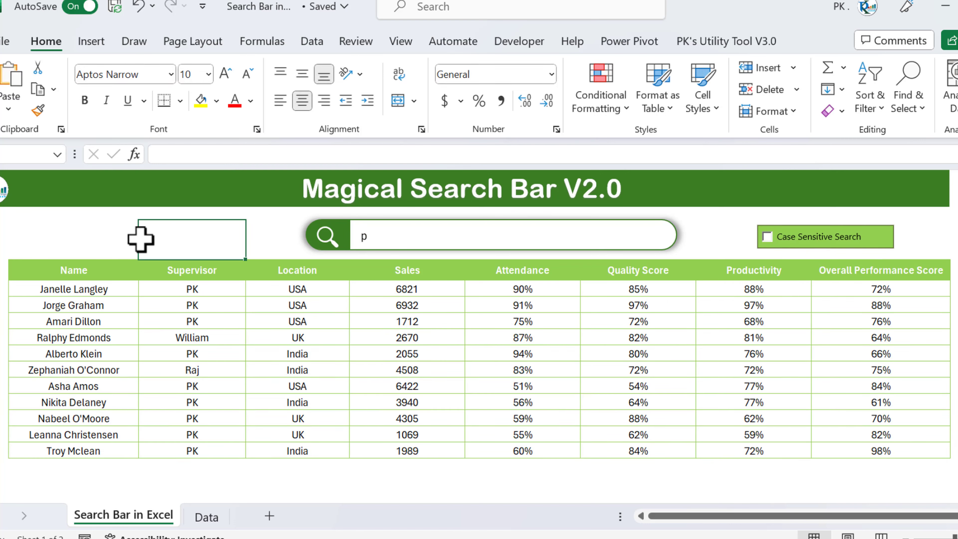
Copy the entire table on the Data sheet, including its header row
left_click(207, 516)
key("ctrl+shift+End")
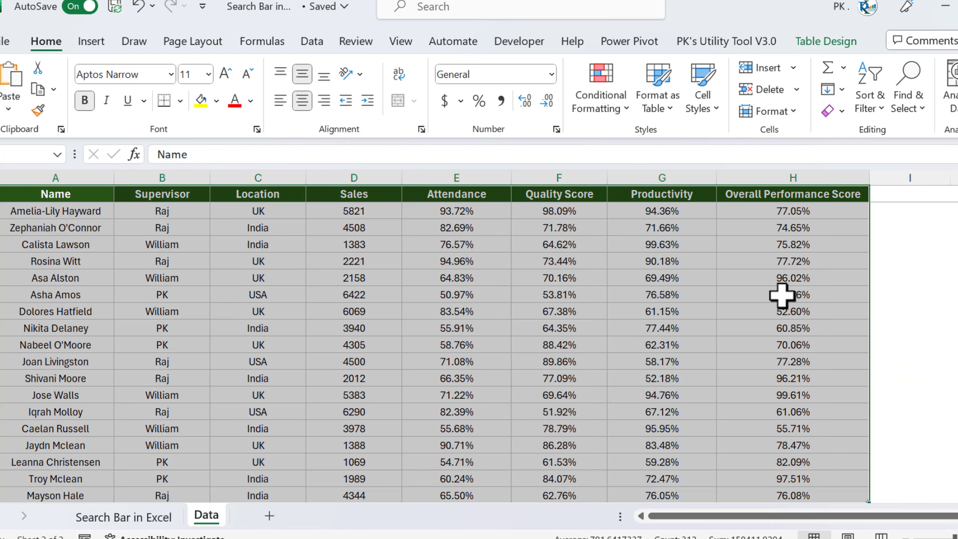
key("ctrl+c")
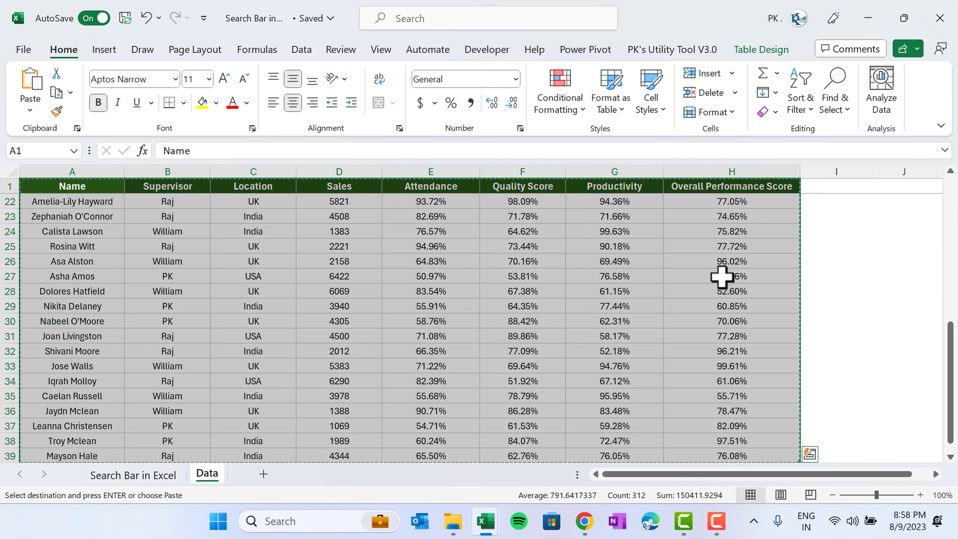
Create a new blank workbook and paste the copied data at A1 as values and number formats
key("ctrl+n")
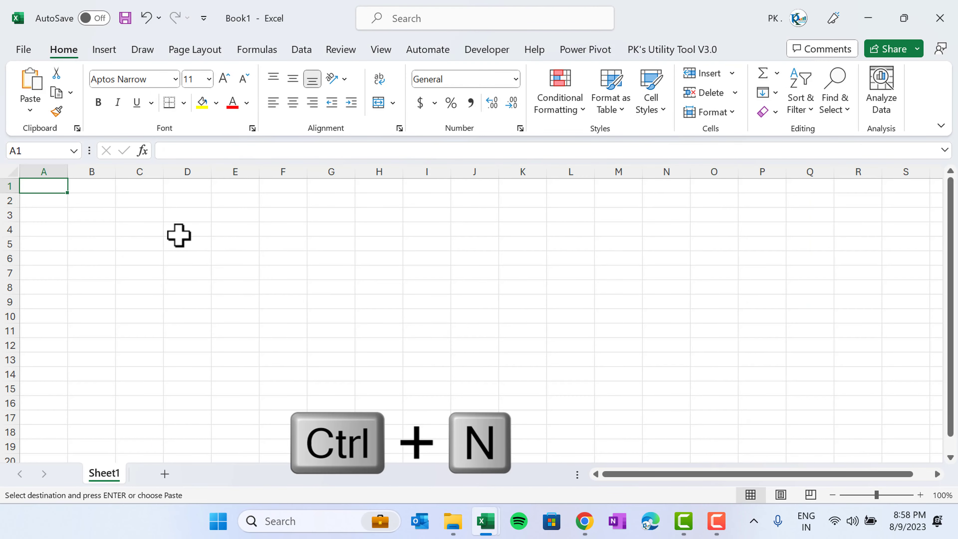
key("ctrl+alt+v")
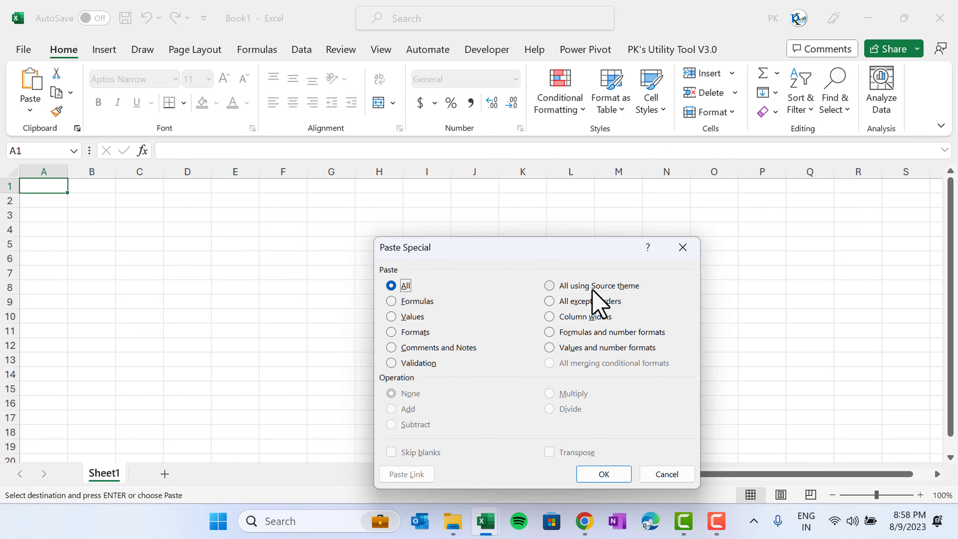
key("Return")
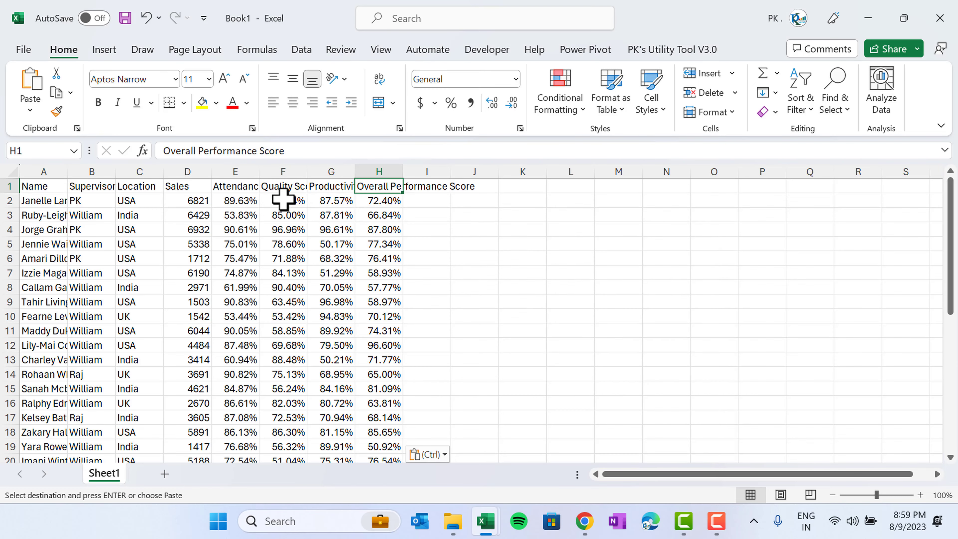
left_click(137, 187)
left_click(234, 186)
left_click(166, 183)
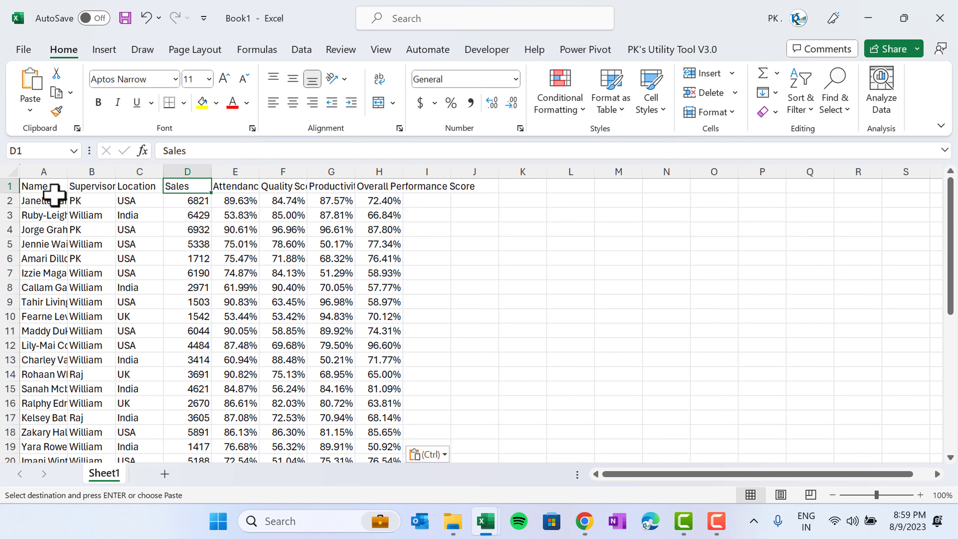
Convert the pasted range A1:H39 into an Excel table with headers
left_click(364, 185)
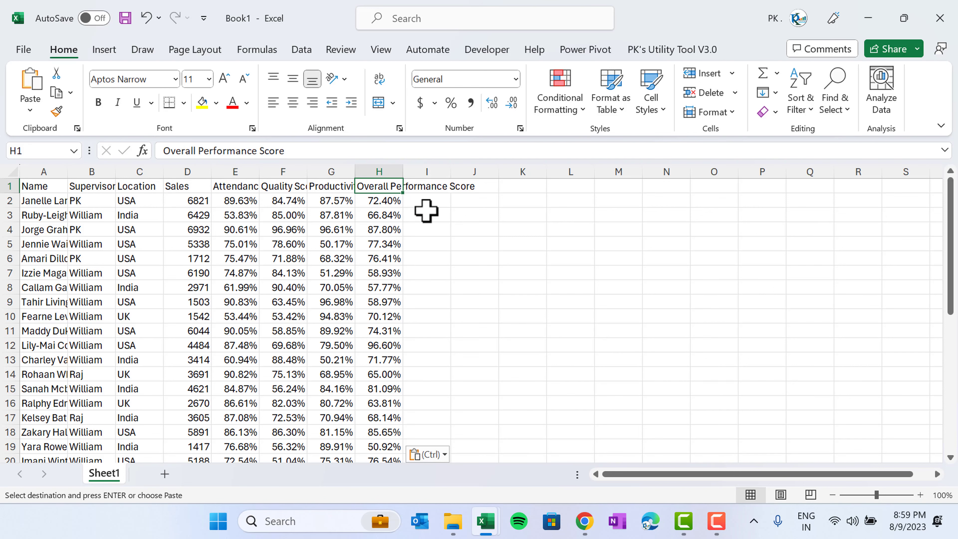
key("ctrl+shift+Down")
key("ctrl+shift+Left")
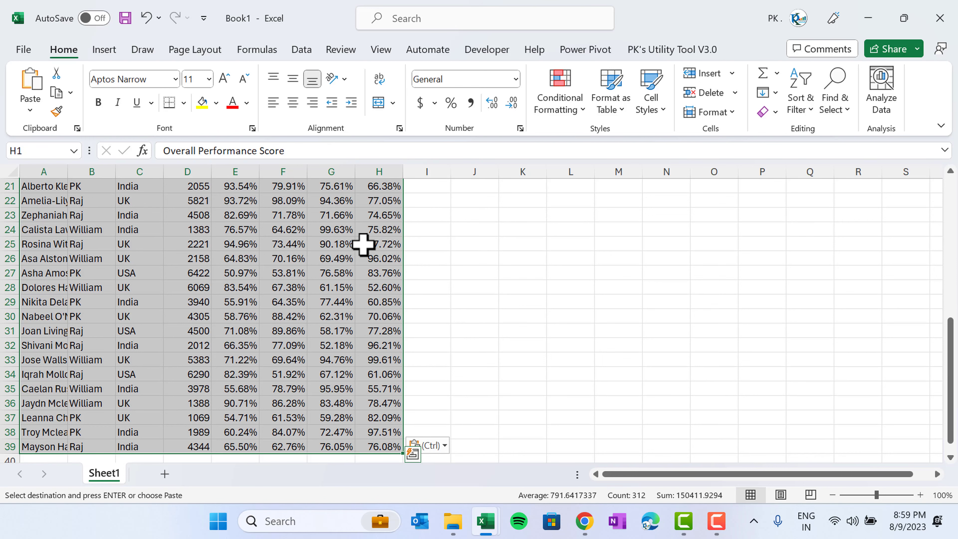
key("ctrl+t")
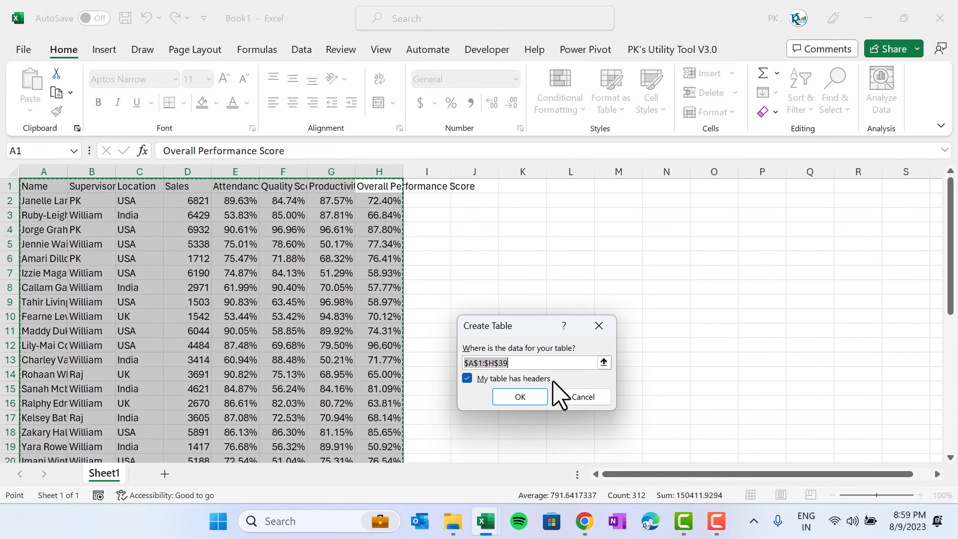
left_click(528, 397)
left_click(406, 229)
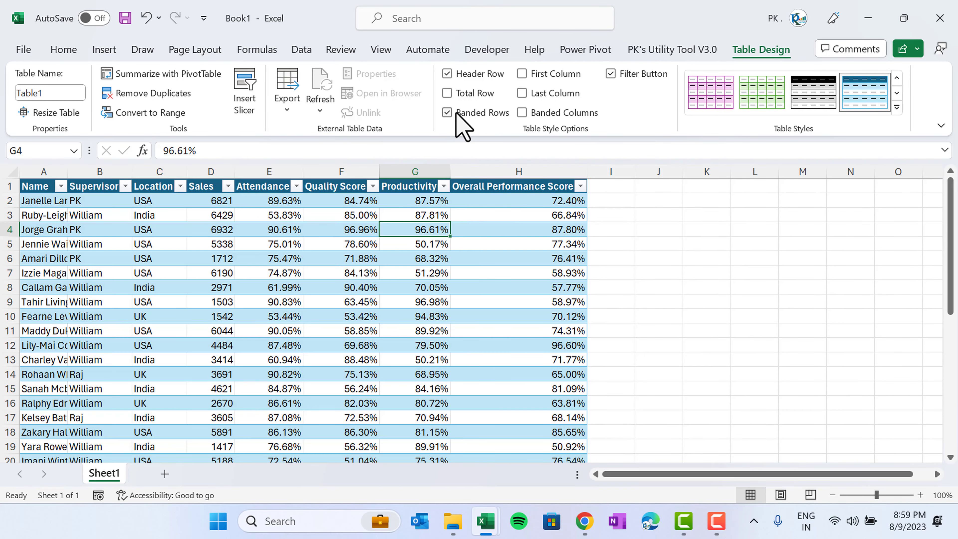
Turn off banded rows for the table and rename its sheet to Data
left_click(484, 115)
left_click(358, 289)
double_click(109, 474)
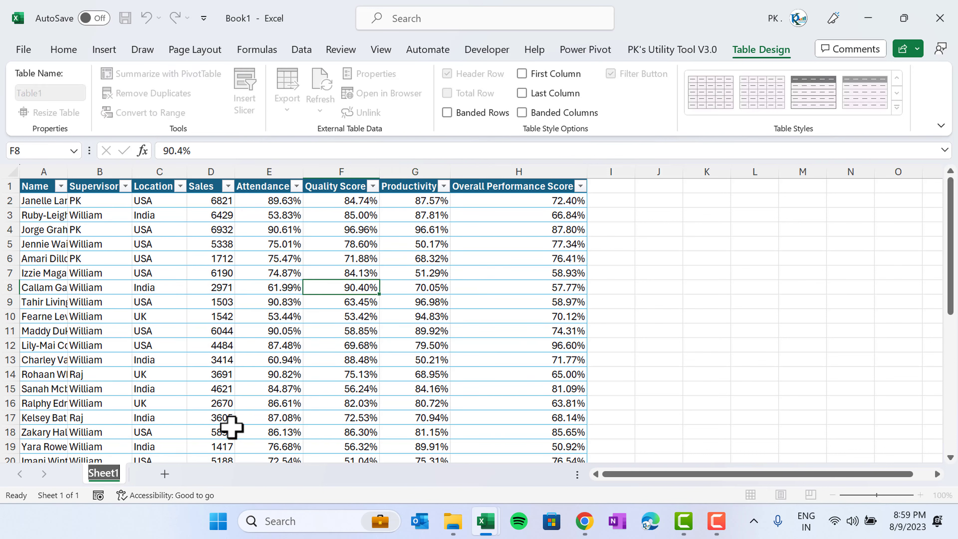
type("Data")
key("Return")
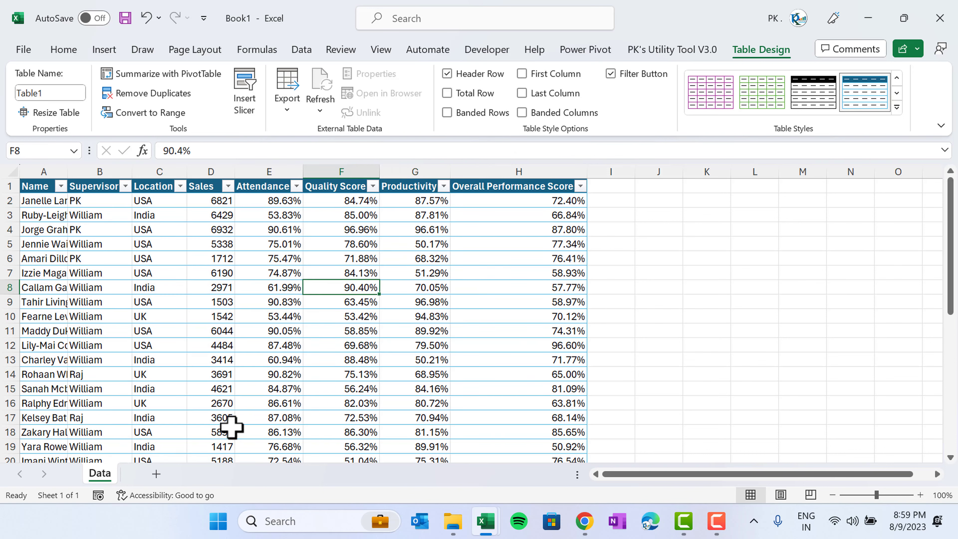
Remove the filter buttons from the header row of the table on the Data sheet
left_click(503, 216)
left_click(612, 74)
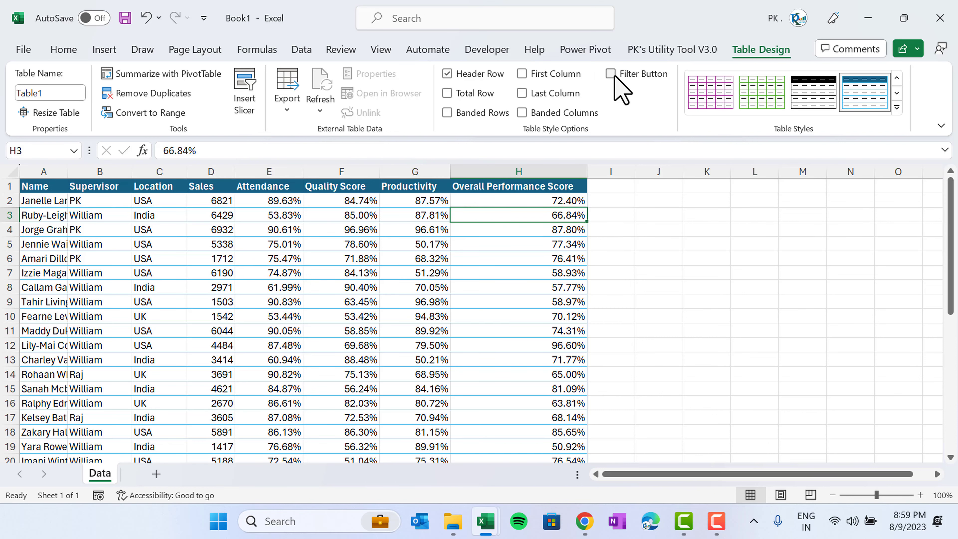
left_click(441, 188)
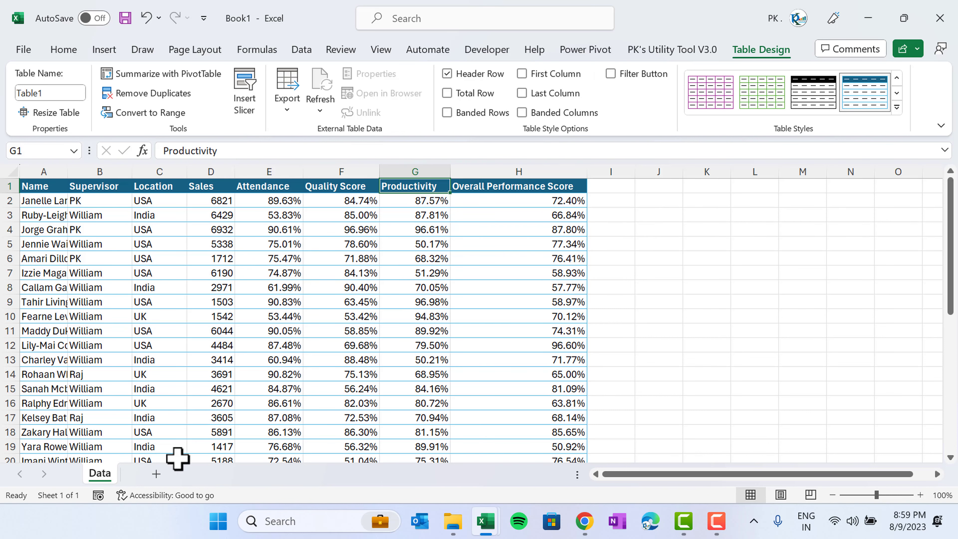
Add a new worksheet and name it Search
left_click(156, 475)
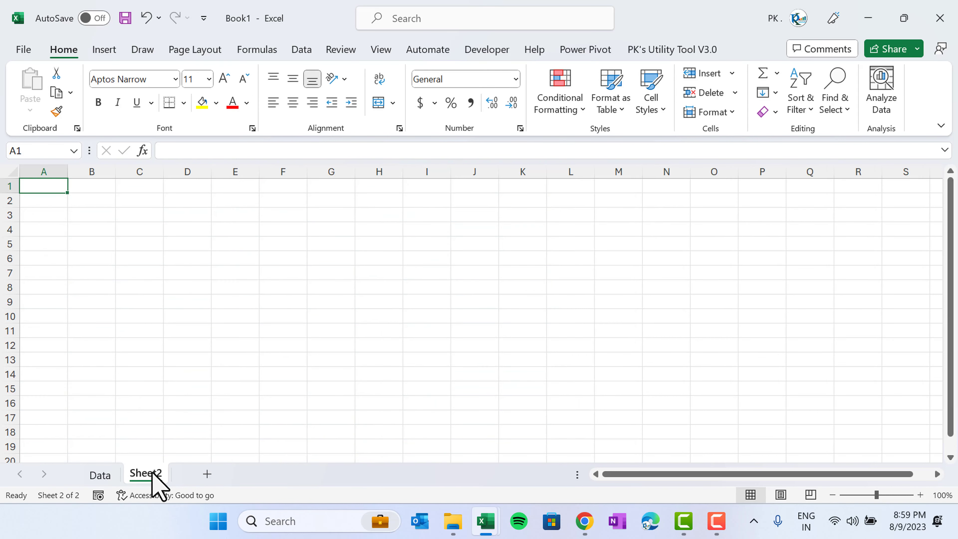
double_click(154, 475)
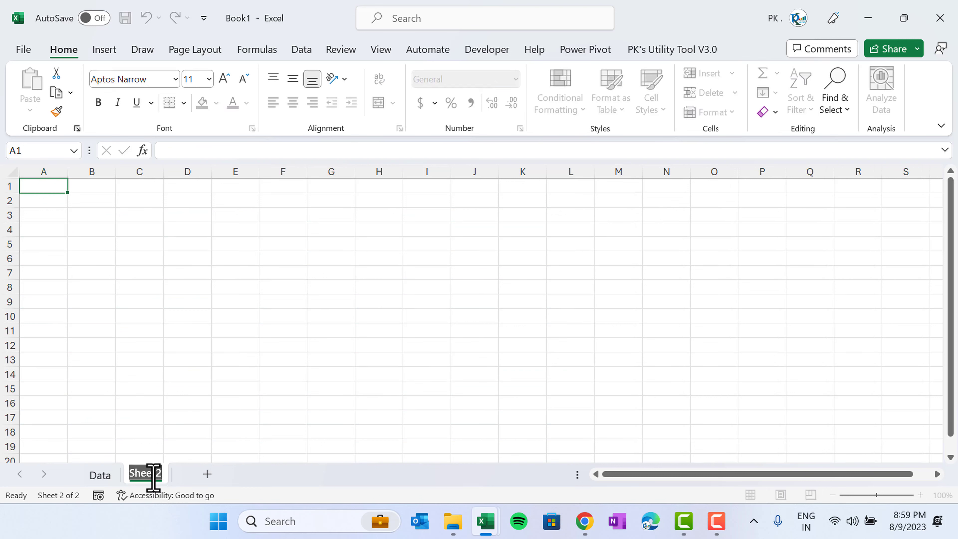
type("Sa")
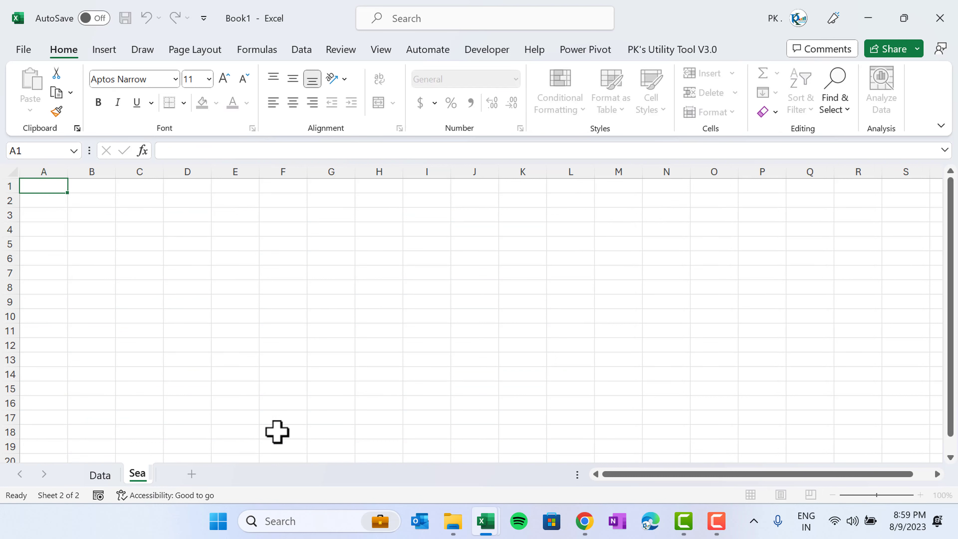
key("Return")
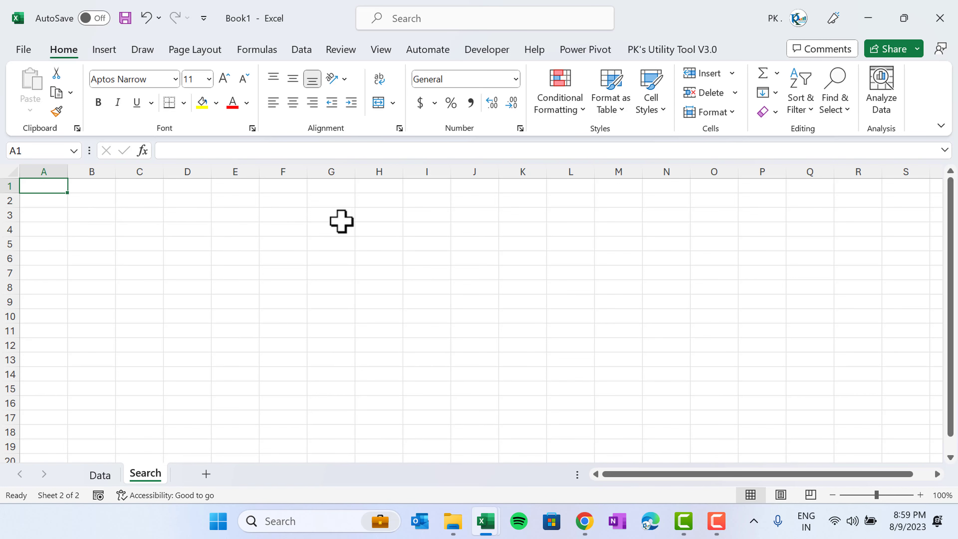
Copy the table headers A1:H1 from the Data sheet and paste them at B4 on the Search sheet
left_click(99, 474)
left_click_drag(49, 185, 520, 189)
key("ctrl+c")
left_click(147, 476)
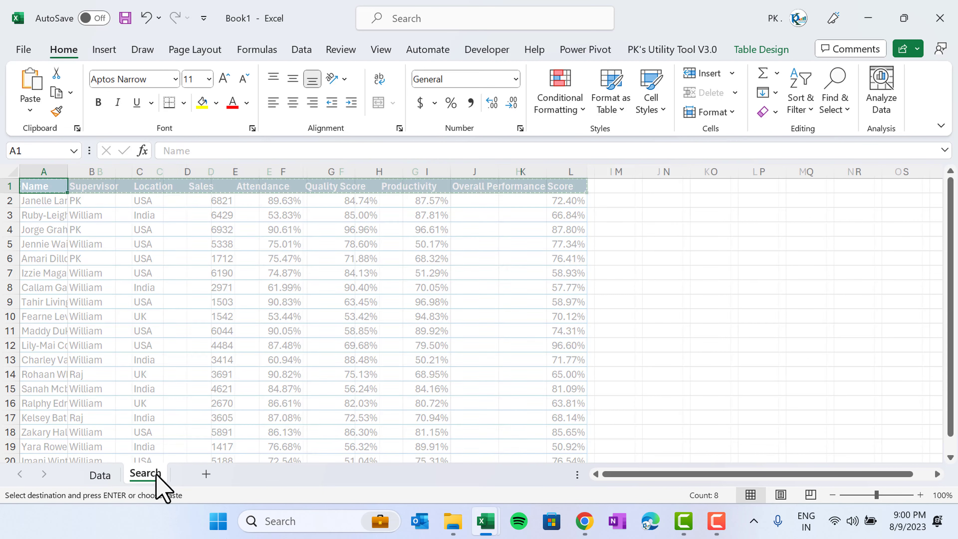
left_click(88, 229)
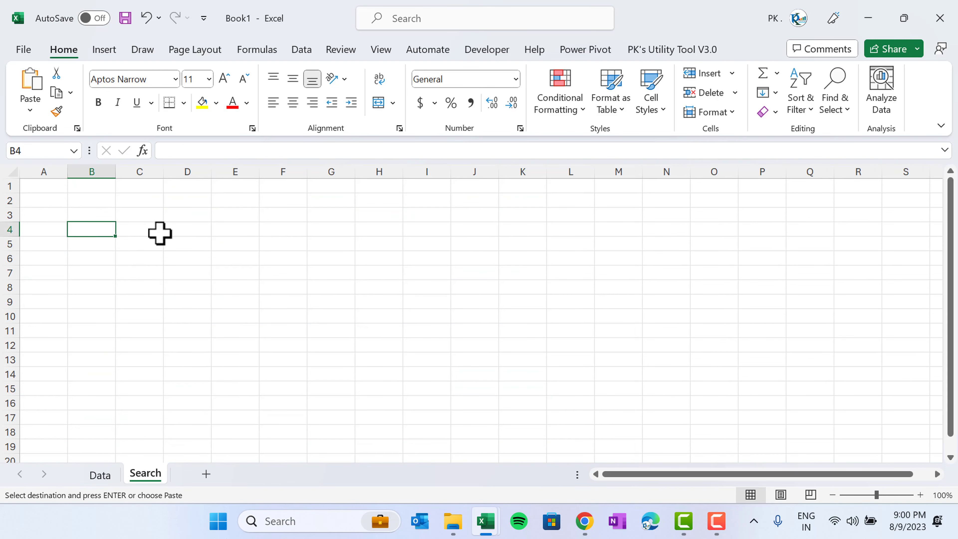
key("ctrl+v")
Widen columns B to I equally to fit the headers, narrow column A and make rows 1 to 3 slightly taller
key("ctrl+space")
left_click_drag(453, 169, 471, 171)
left_click_drag(610, 172, 639, 172)
left_click(404, 259)
left_click(175, 211)
left_click_drag(67, 171, 10, 224)
left_click(197, 204)
left_click(431, 341)
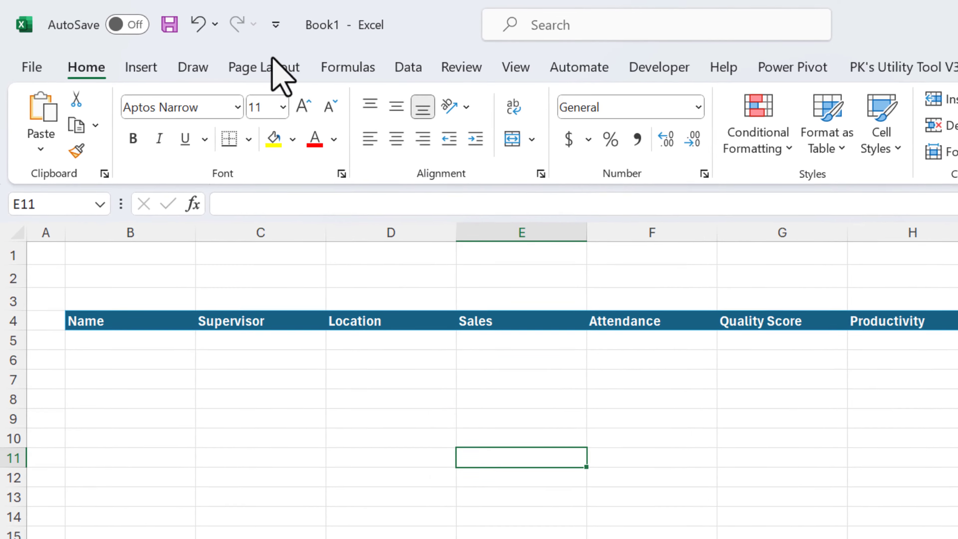
Draw a rounded rectangle about 8.38 cm wide and 0.86 cm high above the headers across columns C to E, with fully rounded ends
left_click(288, 189)
left_click(104, 49)
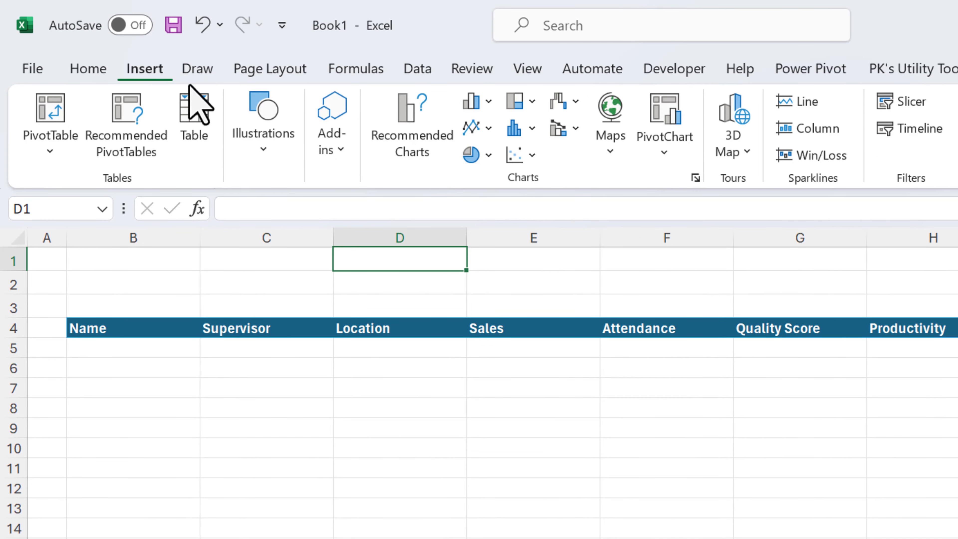
left_click(284, 150)
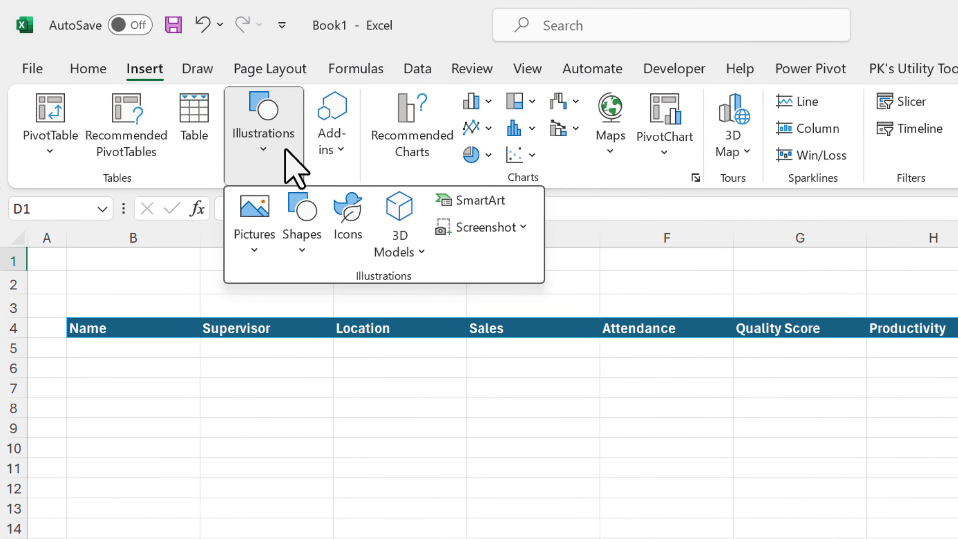
left_click(311, 260)
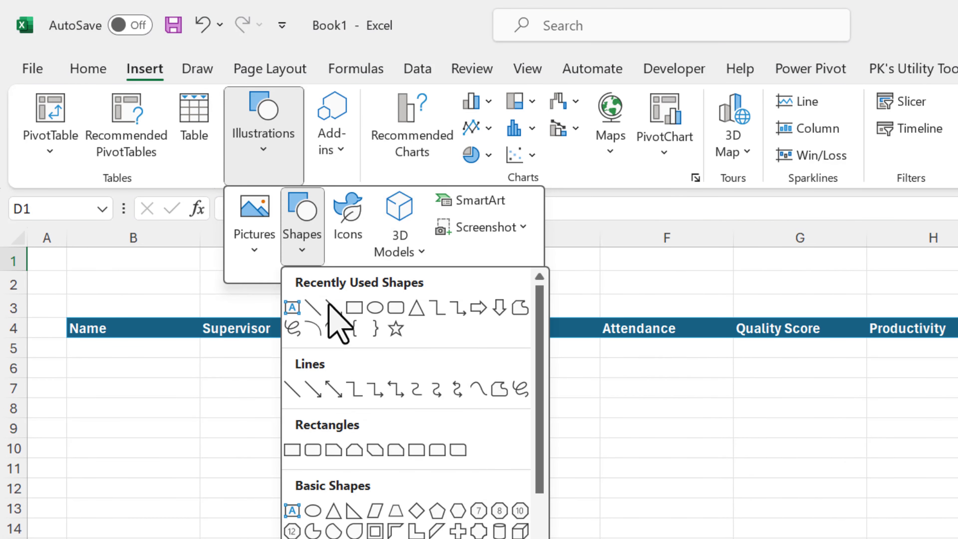
left_click(313, 452)
left_click_drag(229, 268, 558, 301)
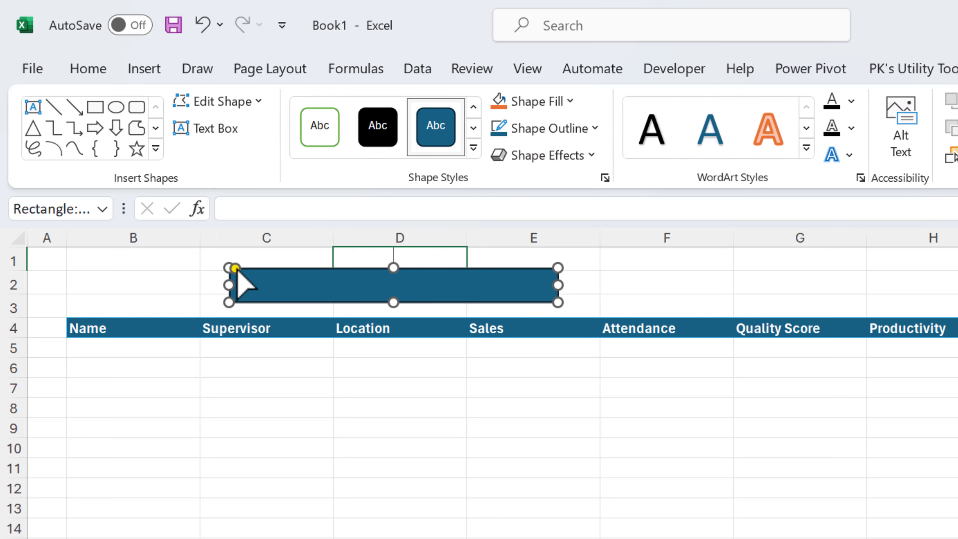
left_click_drag(235, 268, 328, 285)
left_click_drag(453, 284, 468, 287)
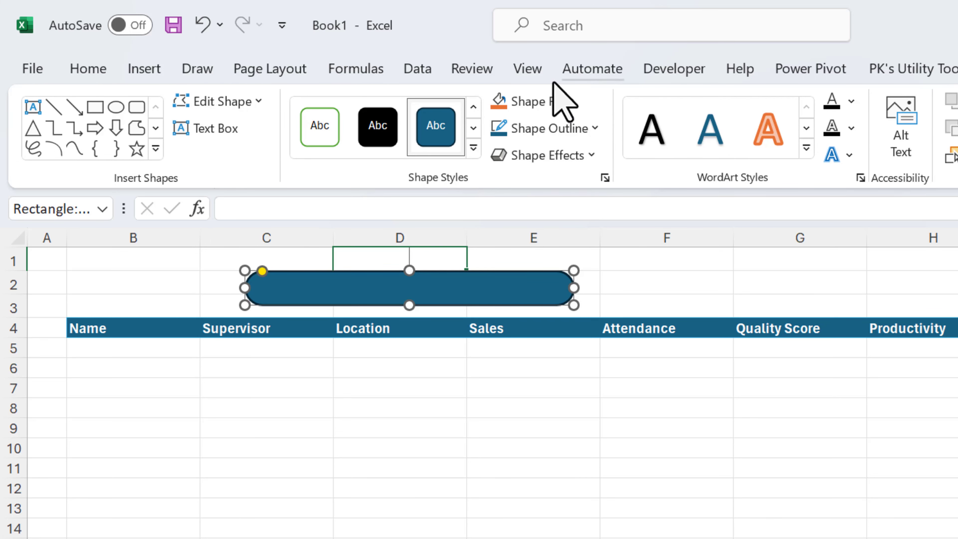
Fill the rounded rectangle with white and hide the gridlines on the Search sheet
left_click(553, 101)
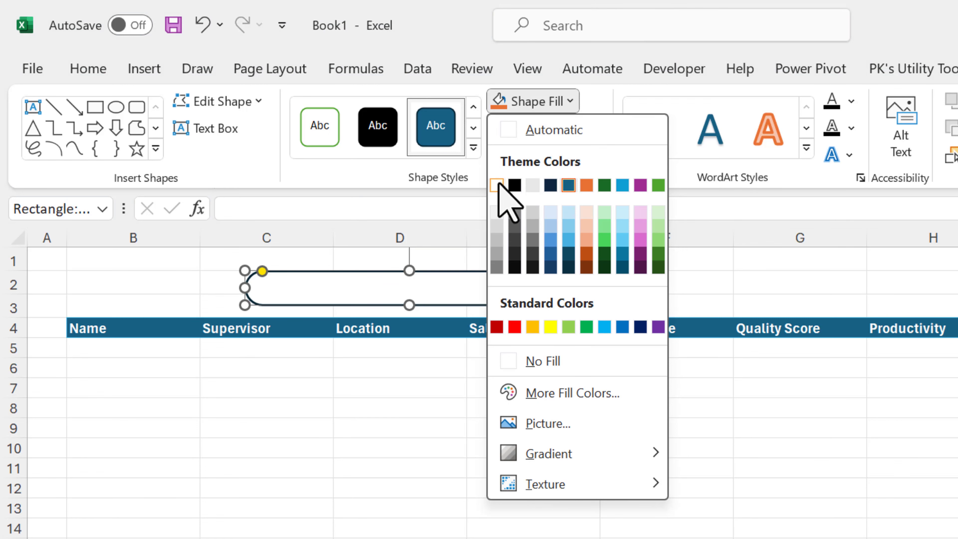
left_click(510, 185)
left_click(663, 260)
left_click(528, 68)
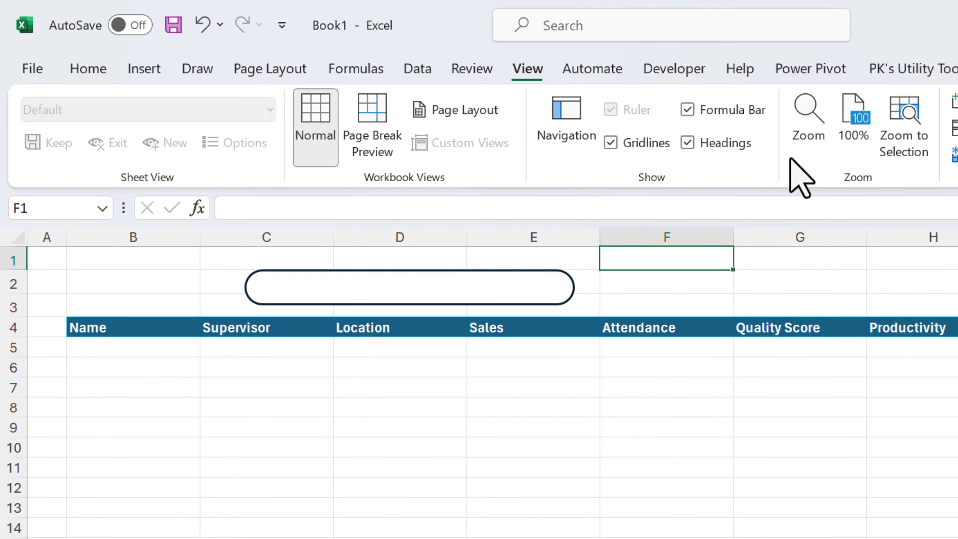
left_click(642, 145)
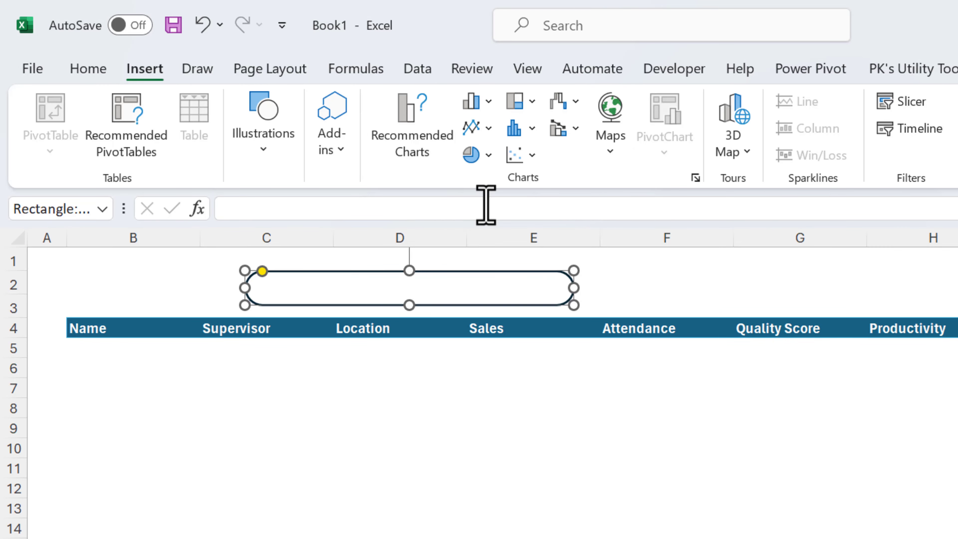
Insert a rectangle with rounded top corners below the headers and rotate it left 90°
left_click(272, 150)
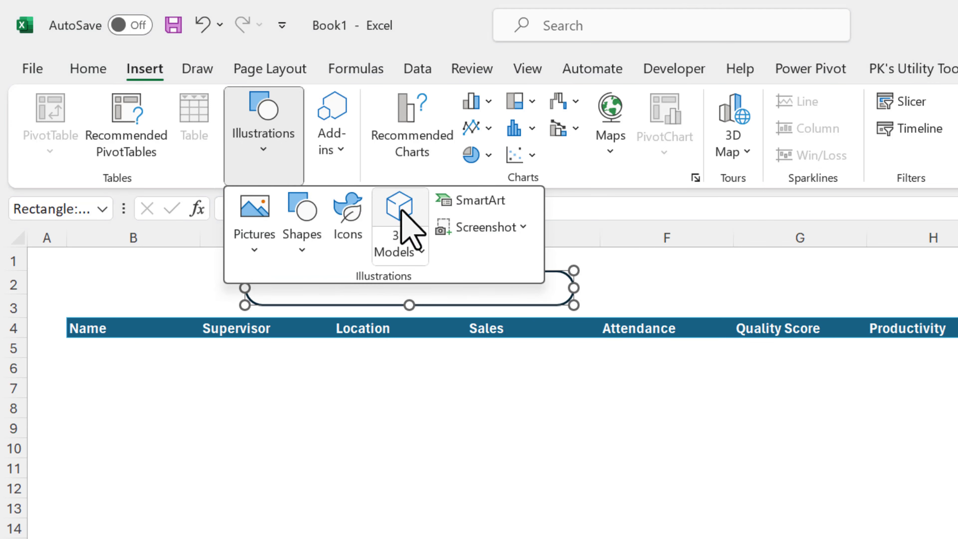
left_click(310, 254)
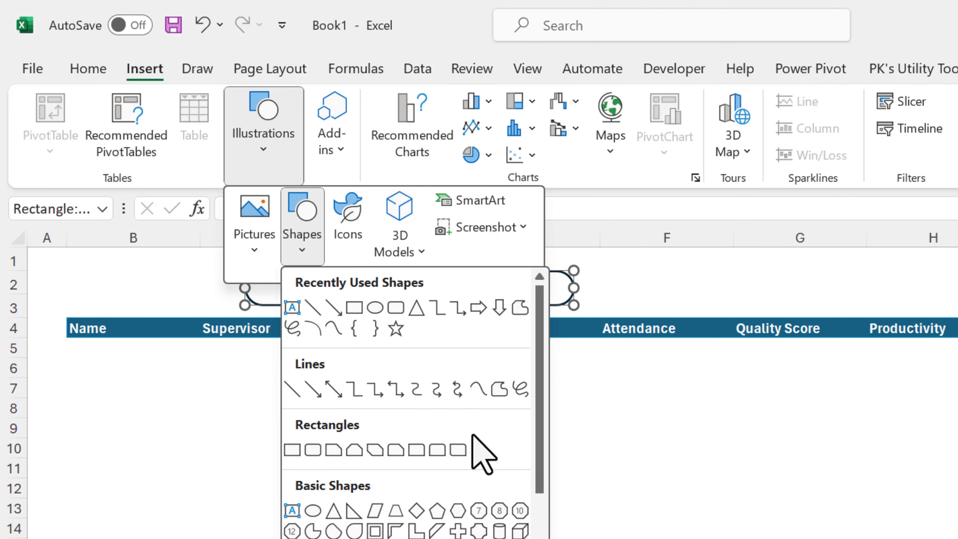
left_click(438, 449)
left_click(443, 399)
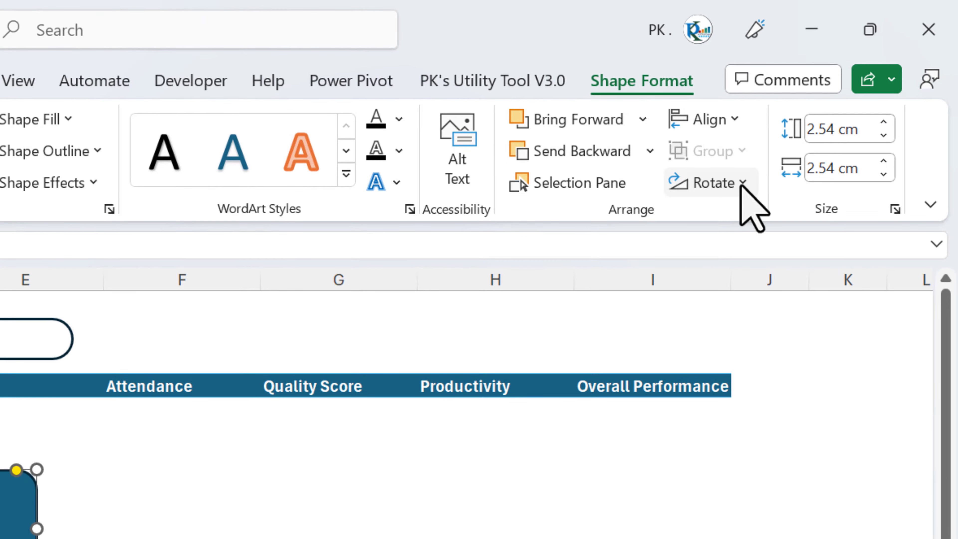
left_click(739, 186)
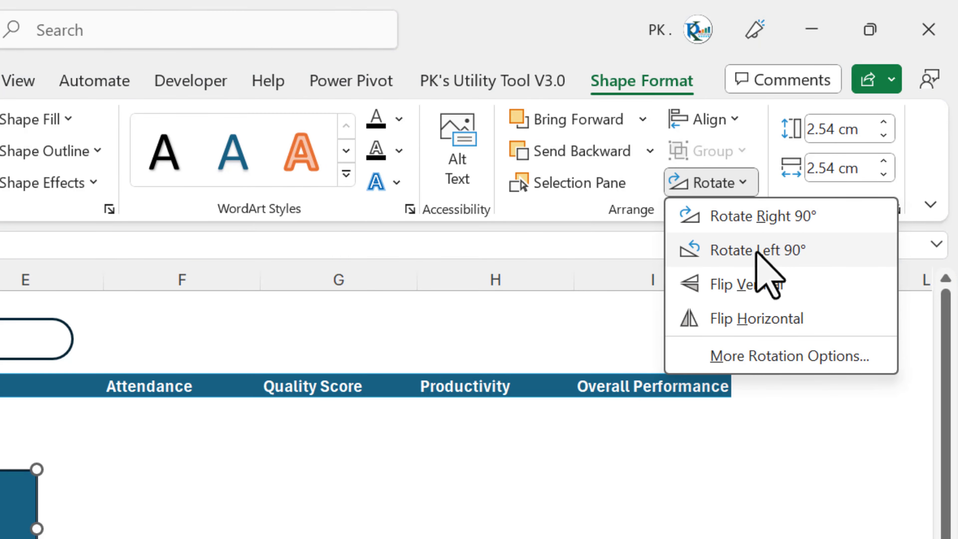
left_click(745, 252)
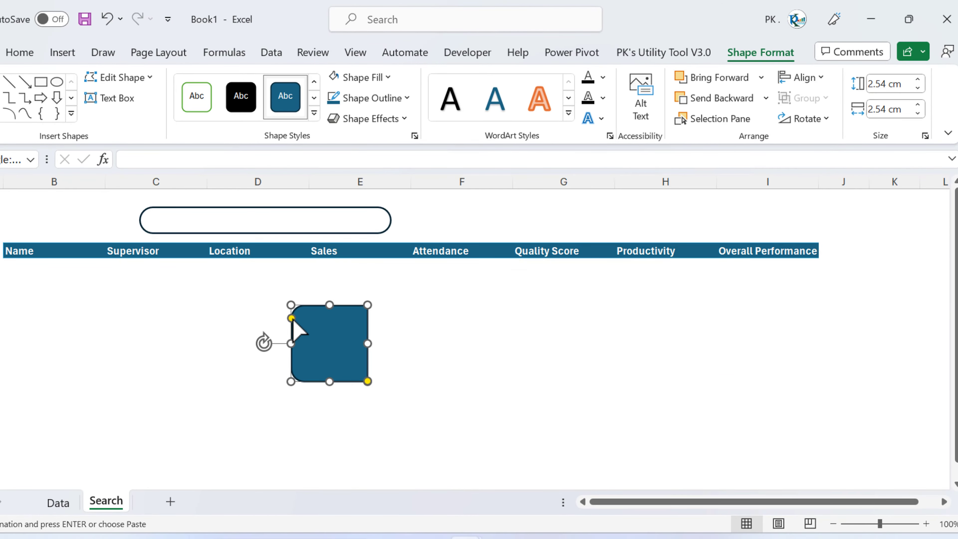
Resize the rotated shape to about 1.43 by 0.86 cm, fit it over the bar's left end and fill it light green
left_click_drag(291, 319, 160, 209)
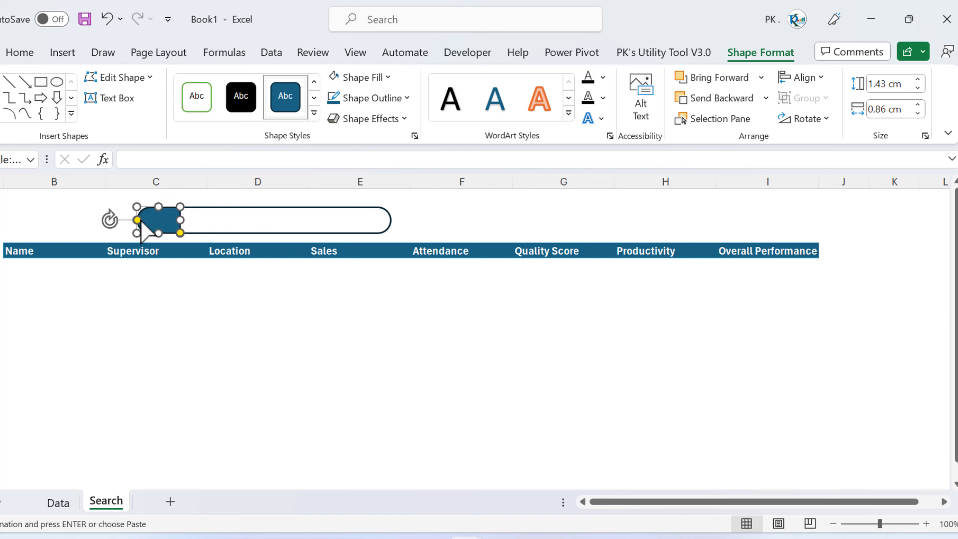
left_click_drag(171, 220, 174, 220)
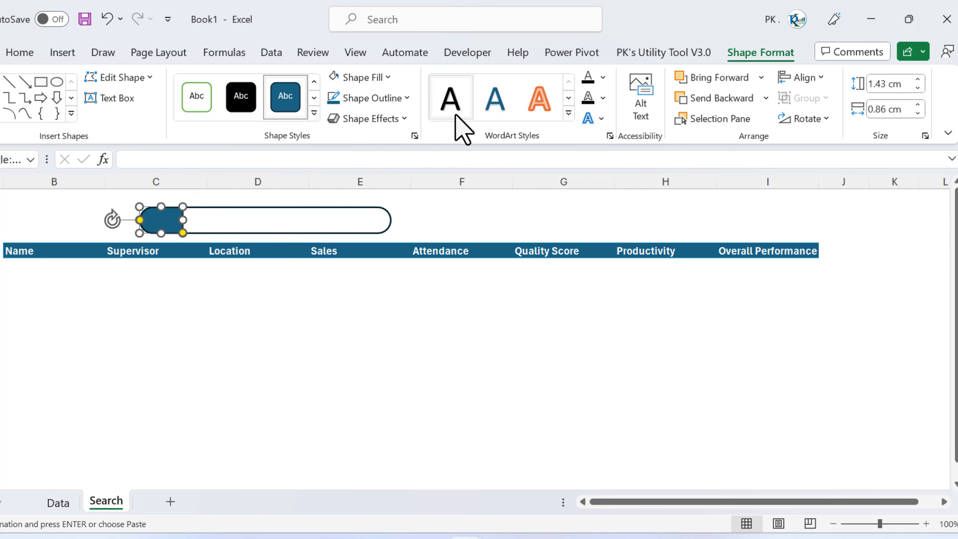
left_click(388, 77)
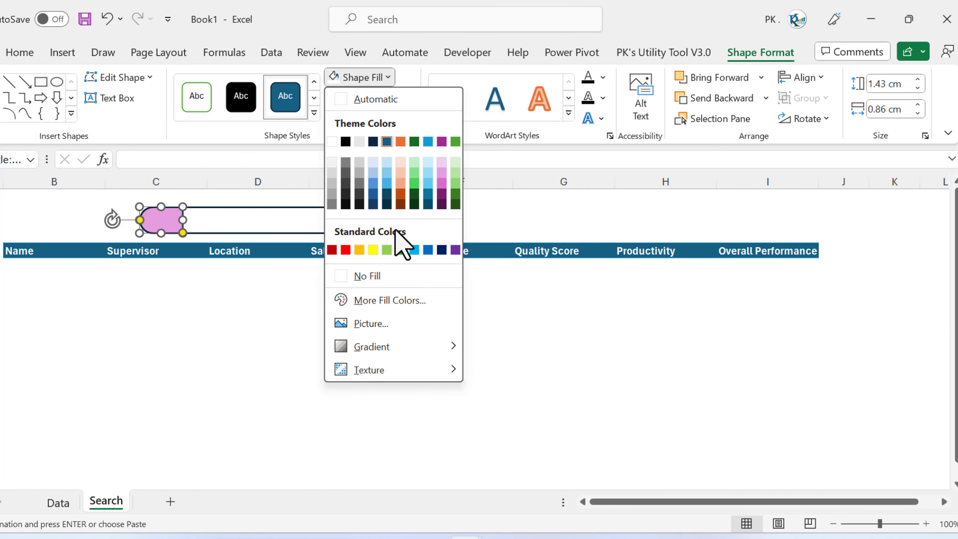
left_click(386, 250)
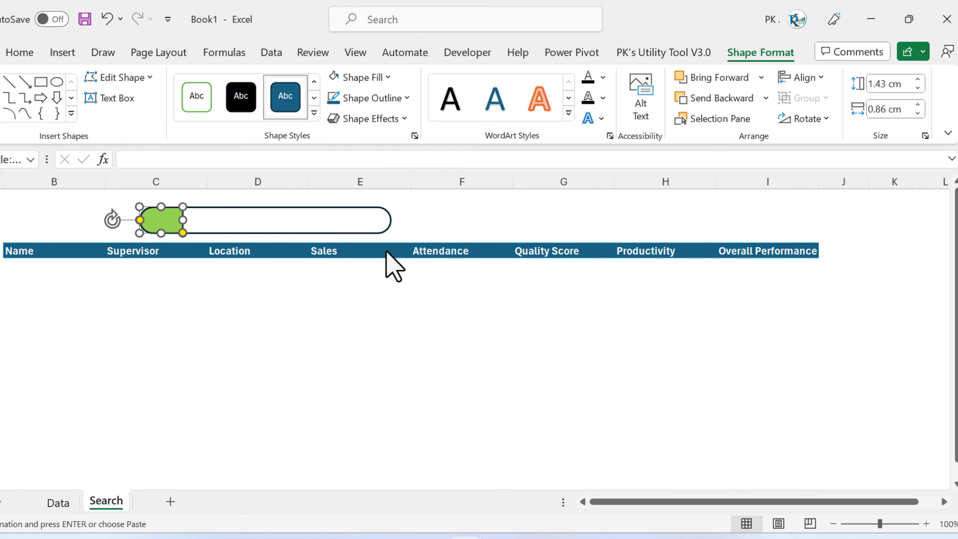
Set the outlines of both the search bar and its left end shape to the standard light green
left_click(325, 229)
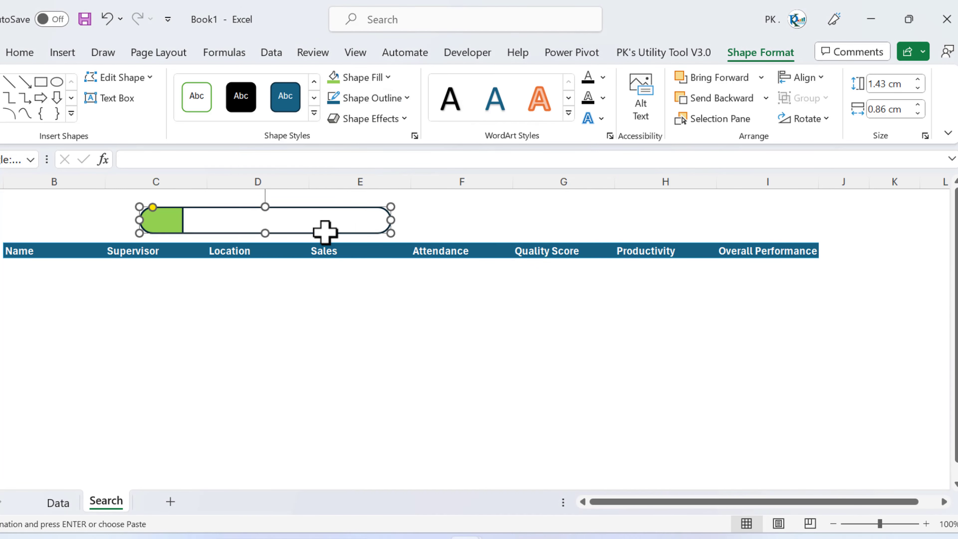
left_click(401, 98)
left_click(388, 270)
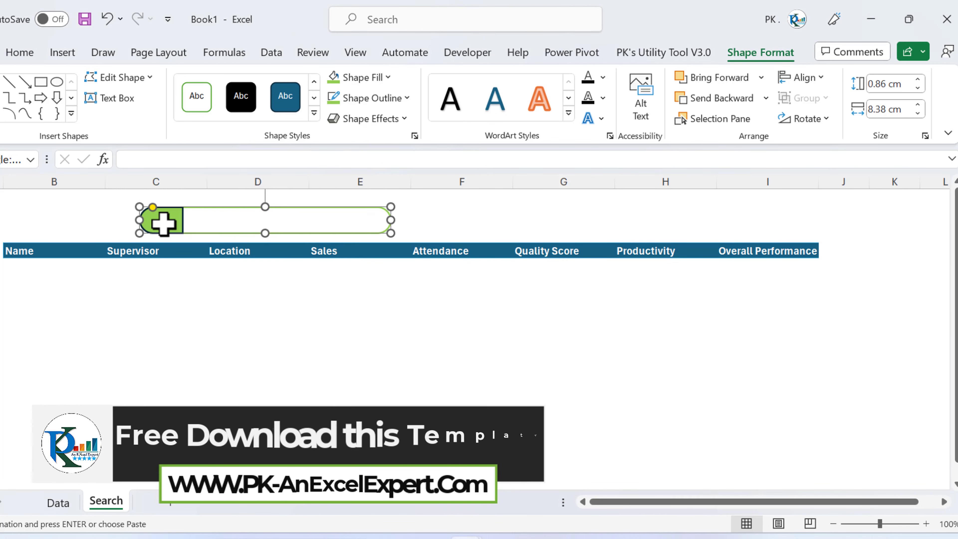
left_click(160, 220)
left_click(402, 99)
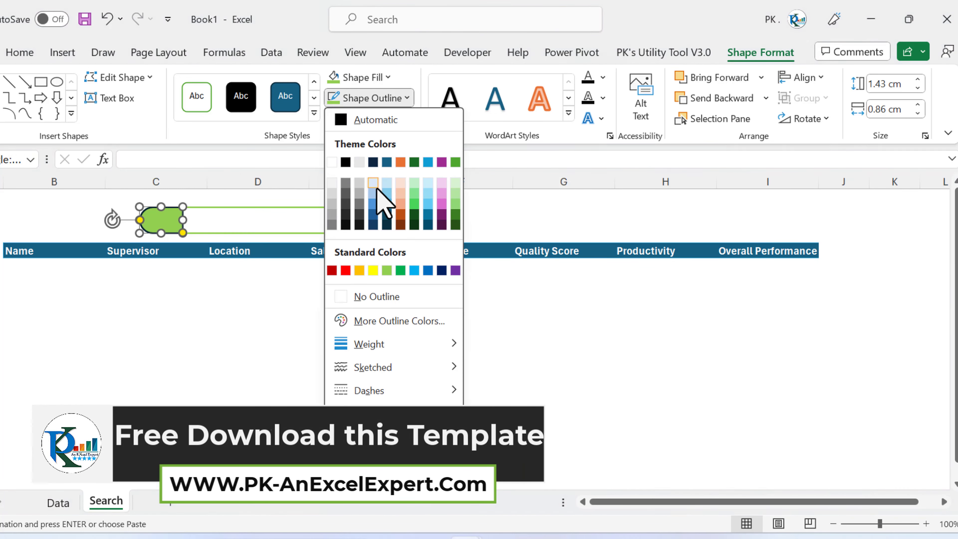
left_click(387, 270)
left_click(415, 309)
Fill the header cells B4:I4 on the Search sheet with light green
left_click_drag(804, 250, 29, 250)
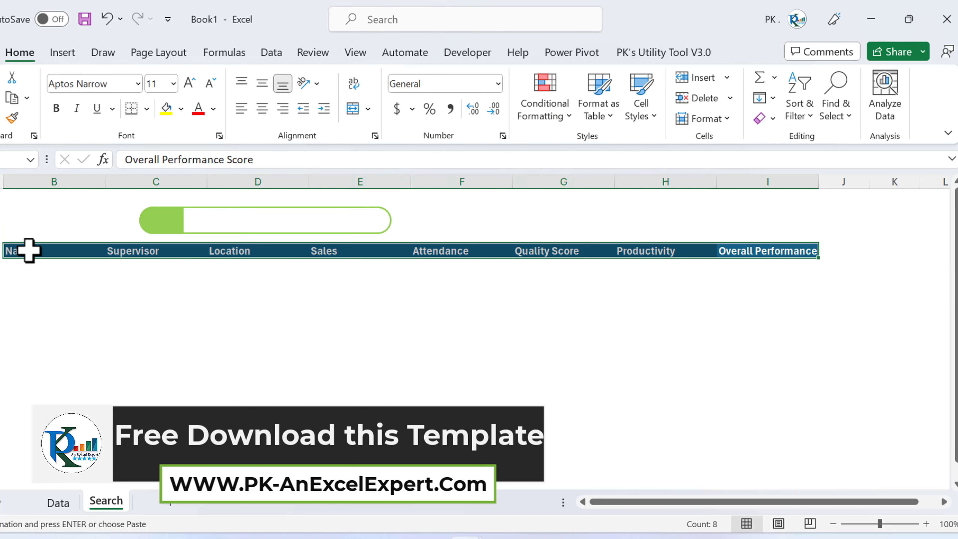
left_click(182, 108)
left_click(220, 257)
left_click(378, 310)
left_click(418, 339)
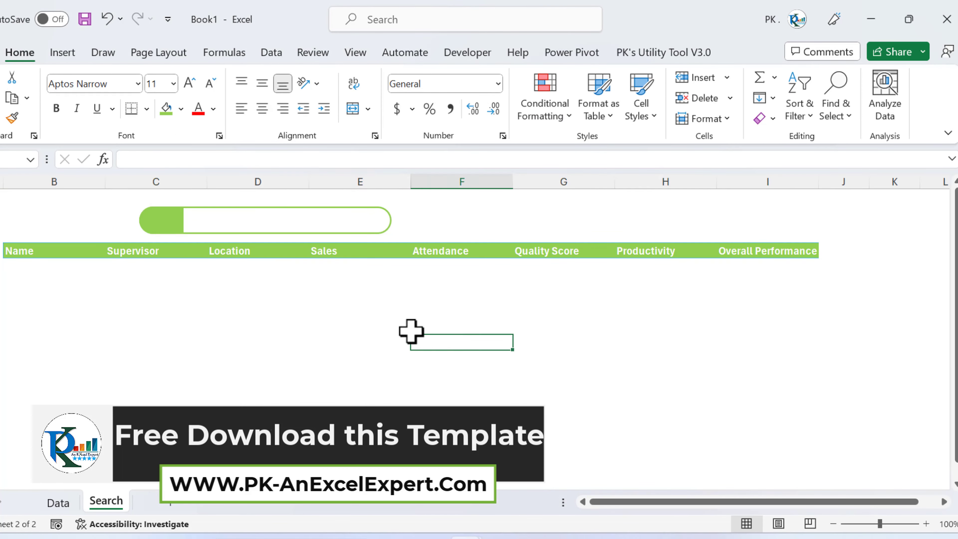
Insert the solid magnifying glass from the stock icons, found with the search term "search", at cell B5
left_click(76, 266)
left_click(71, 53)
left_click(151, 95)
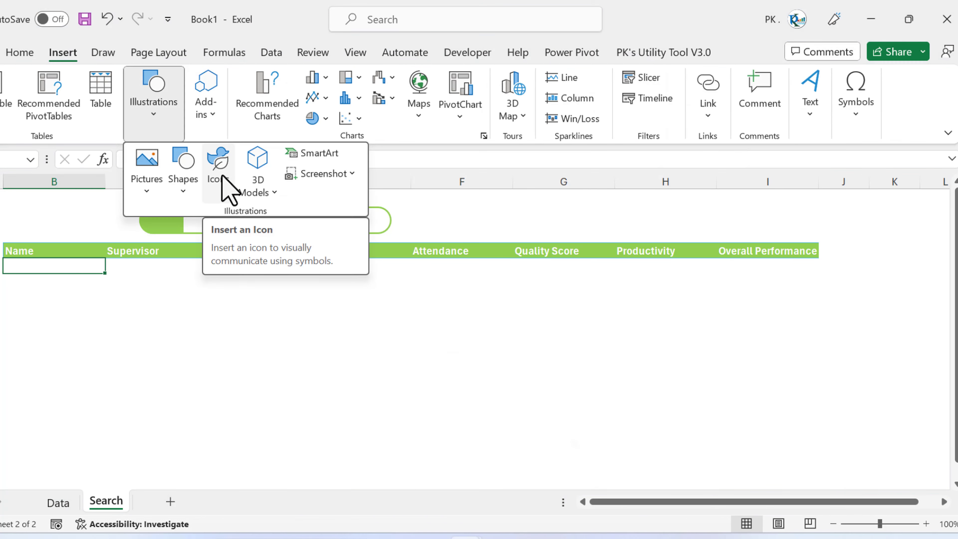
left_click(222, 177)
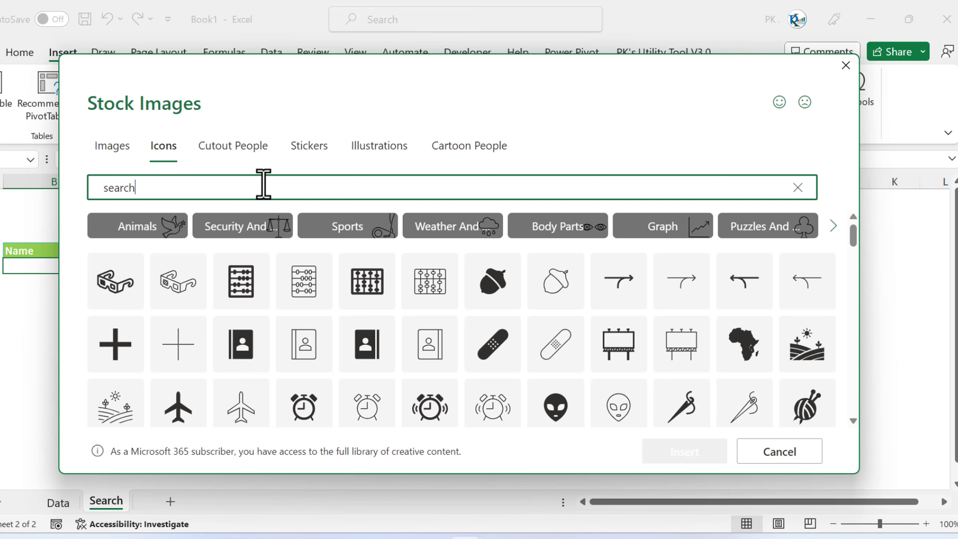
type("search")
left_click(619, 242)
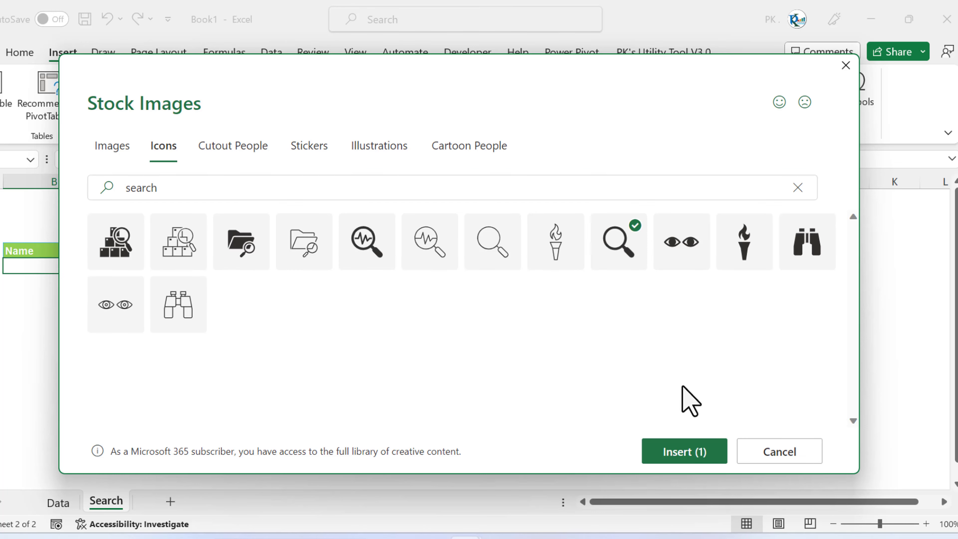
left_click(690, 458)
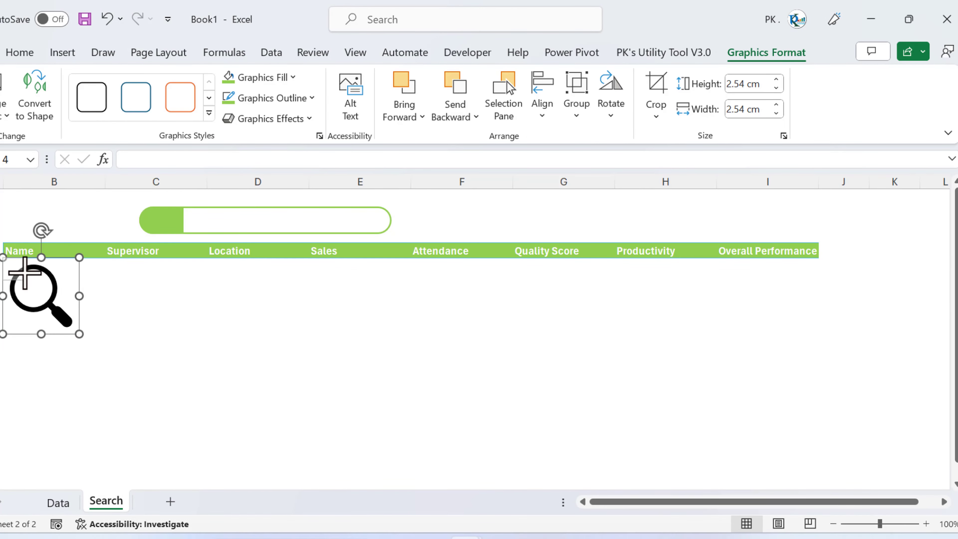
Shrink the magnifying glass icon to about 0.74 by 0.74 cm, place it on the bar's green end and fill it white
left_click_drag(24, 273, 161, 221)
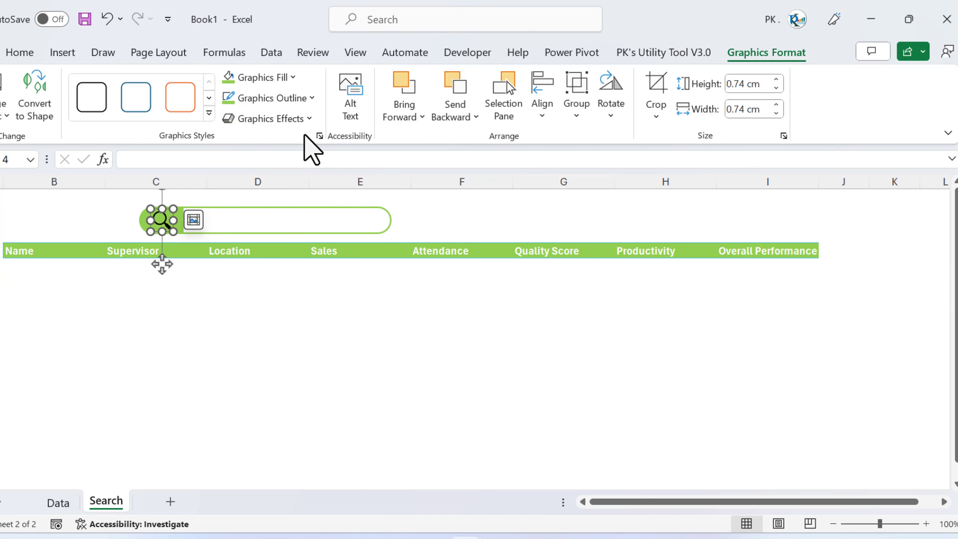
left_click(292, 77)
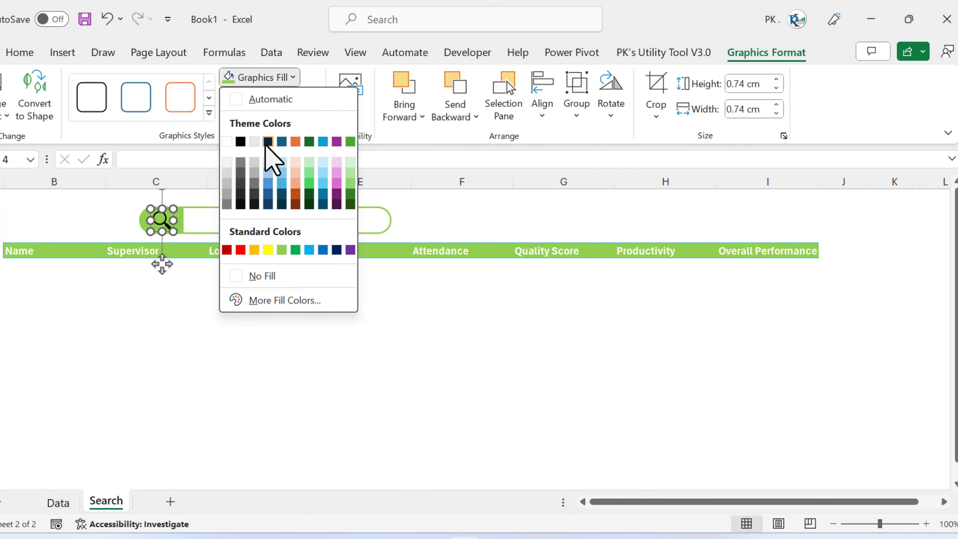
left_click(227, 141)
left_click(317, 344)
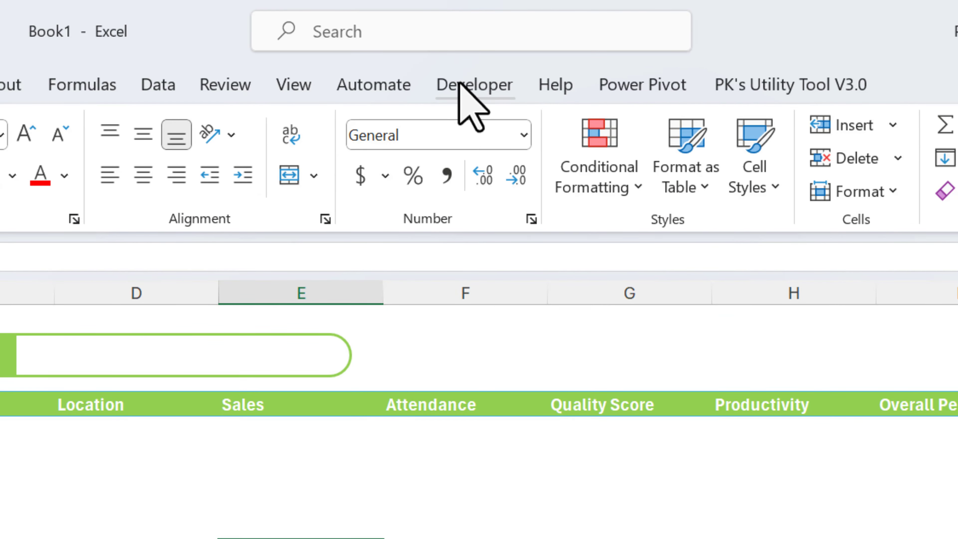
Draw an ActiveX text box inside the white part of the search bar
left_click(459, 84)
left_click(225, 186)
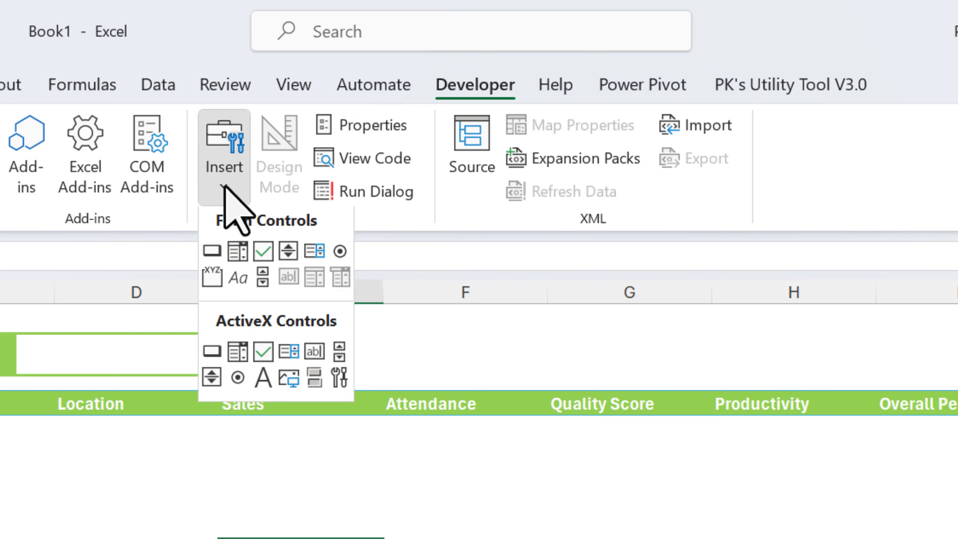
left_click(317, 355)
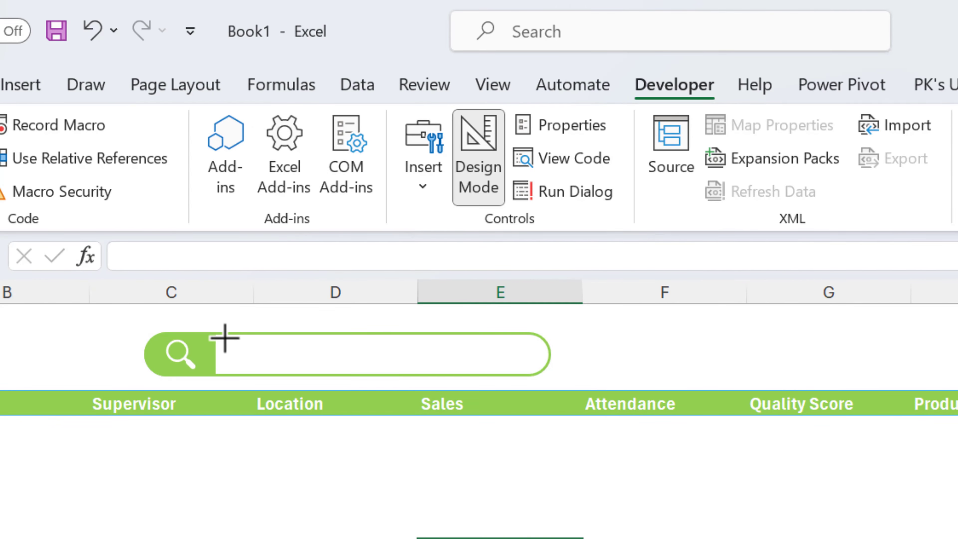
mouse_move(225, 338)
left_mouse_down()
mouse_move(536, 370)
mouse_move(521, 366)
left_mouse_up()
Set the text box's LinkedCell property to B1
right_click(471, 353)
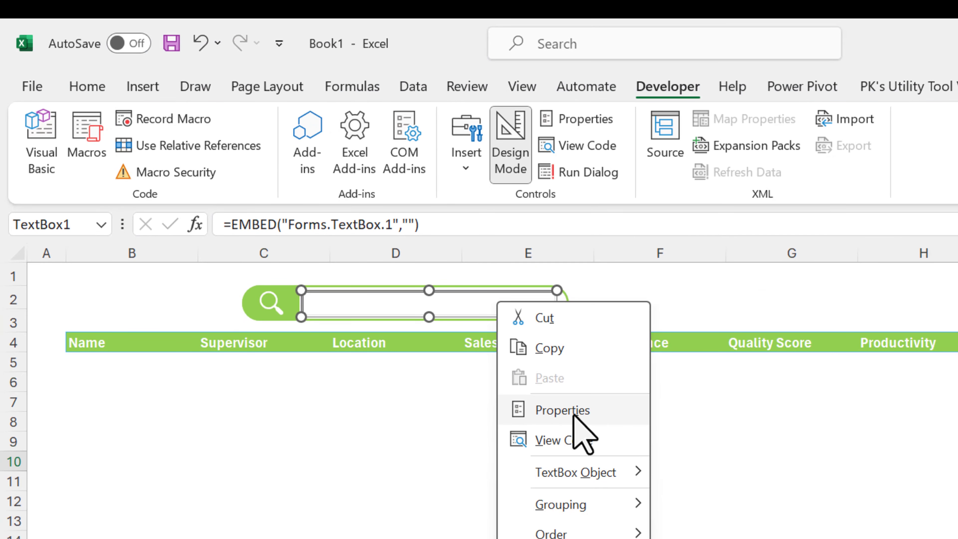
left_click(556, 489)
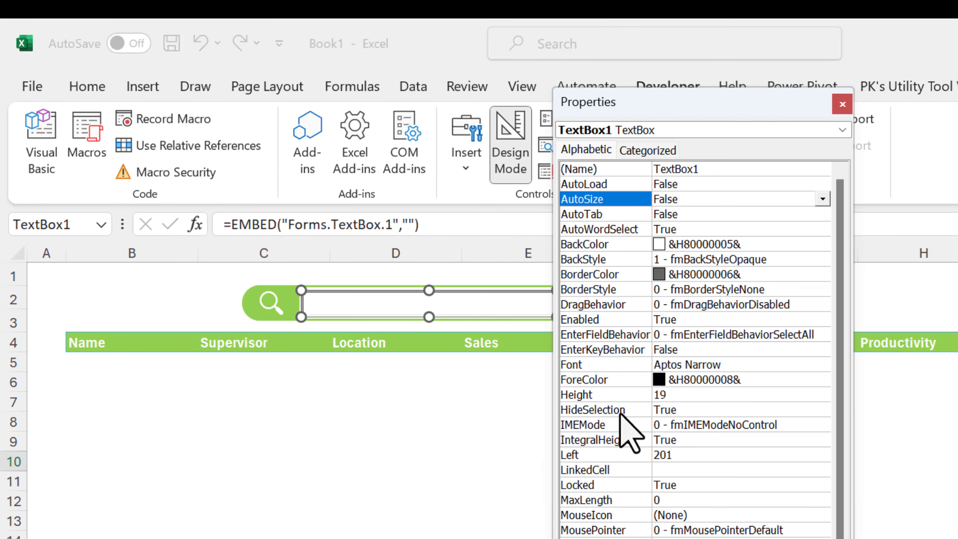
left_click(664, 471)
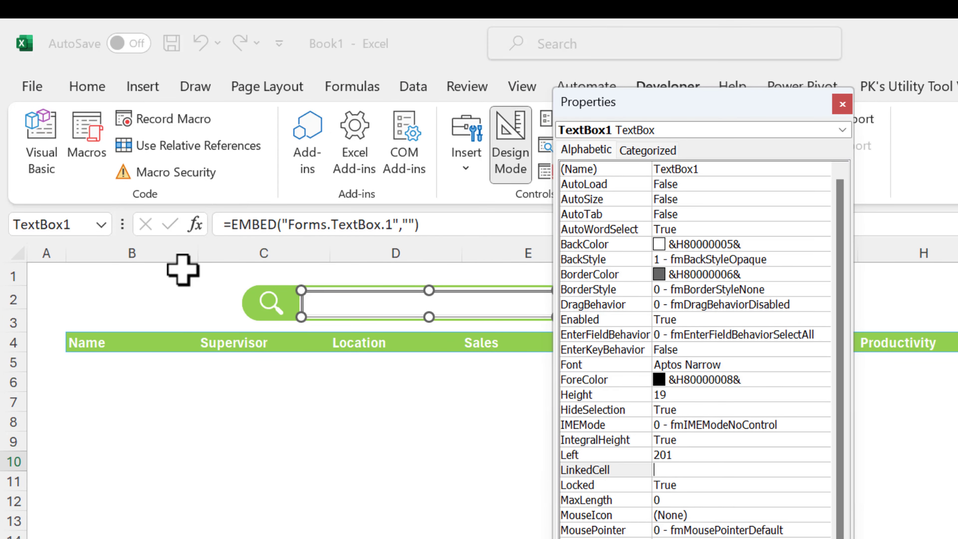
type("b1")
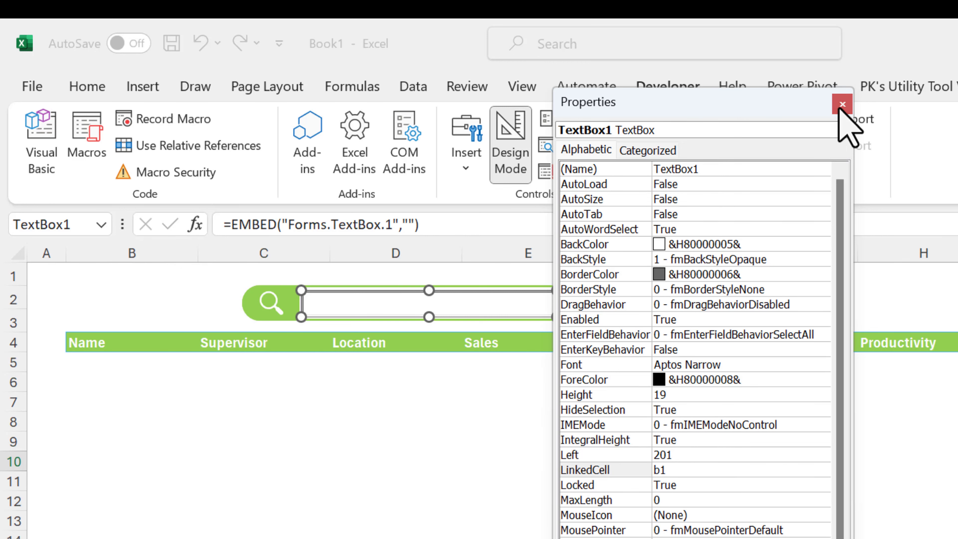
left_click(842, 104)
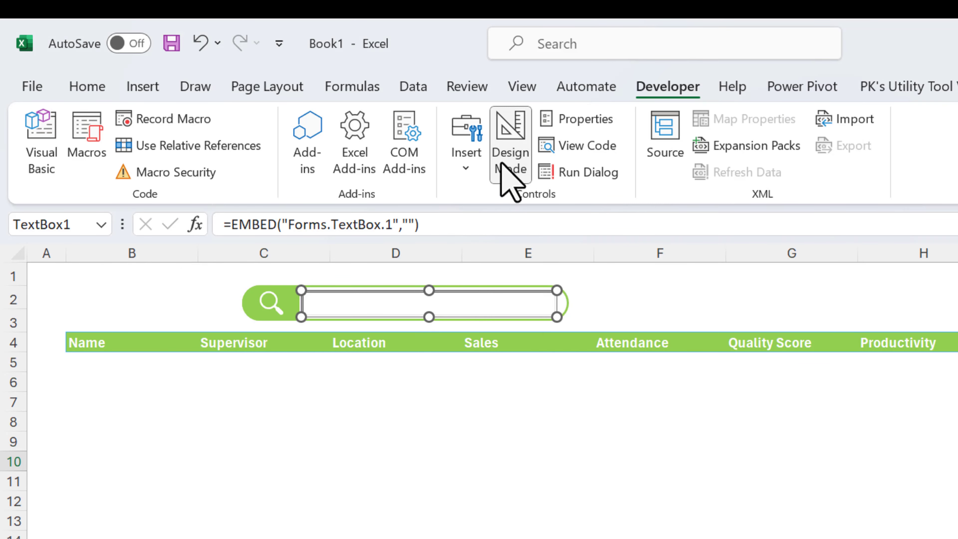
Leave Design Mode, test the link by entering PK in the text box, check cell B1 and clear the entry
left_click(509, 166)
left_click(407, 311)
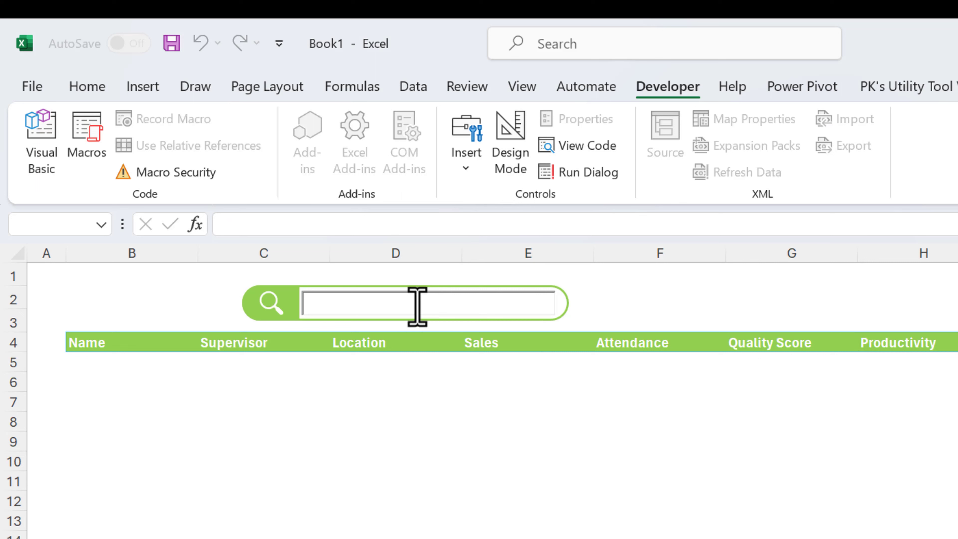
left_click(111, 274)
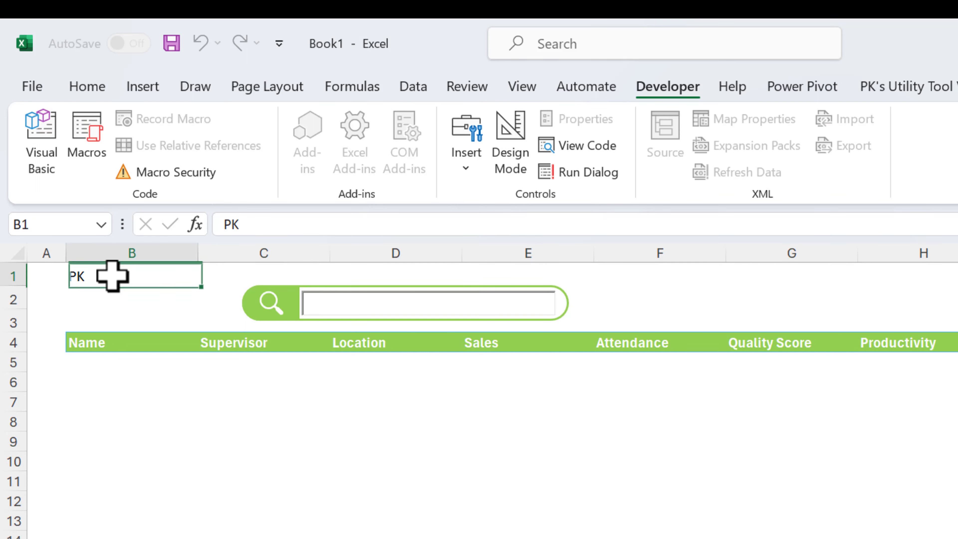
left_click(417, 308)
left_click(704, 500)
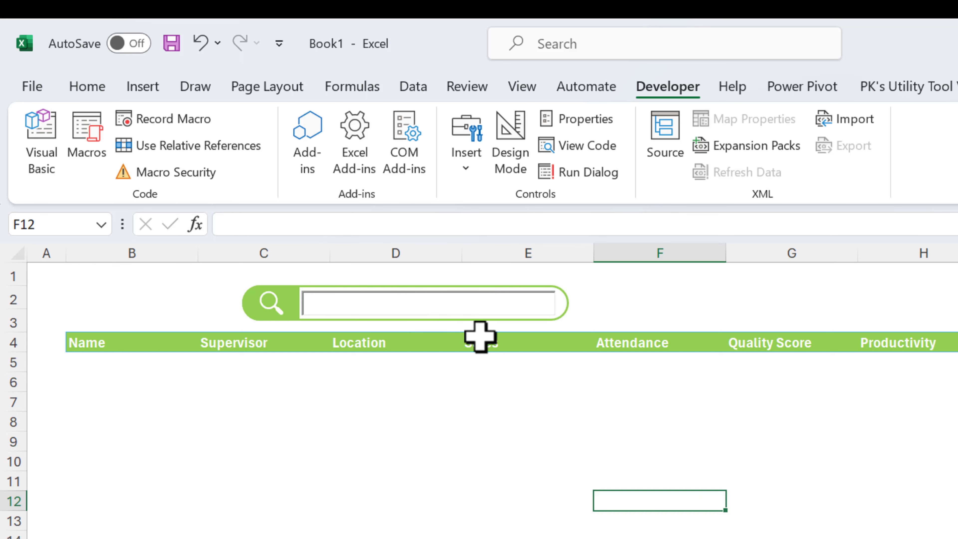
Return to Design Mode and set the text box's SpecialEffect property to 0 - fmSpecialEffectFlat
left_click(549, 305)
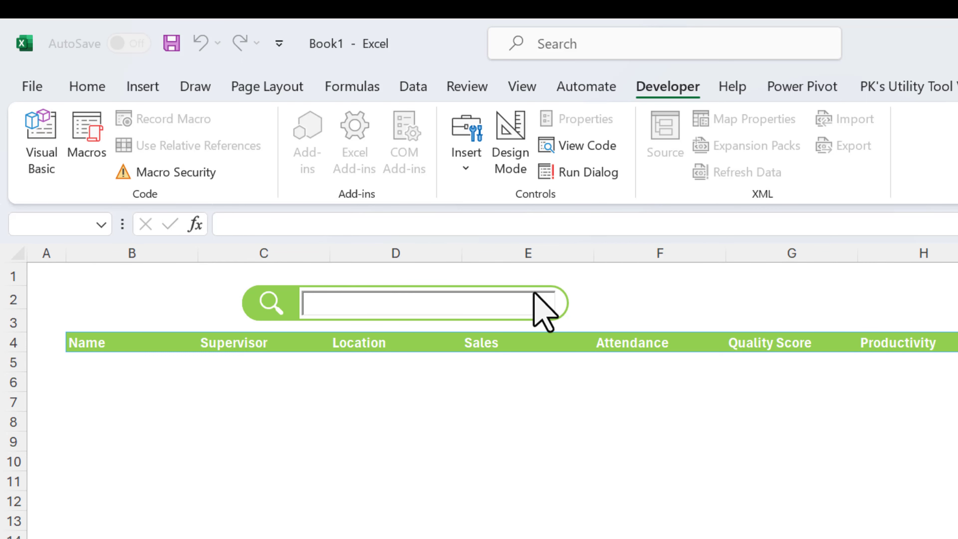
left_click(524, 130)
left_click(531, 309)
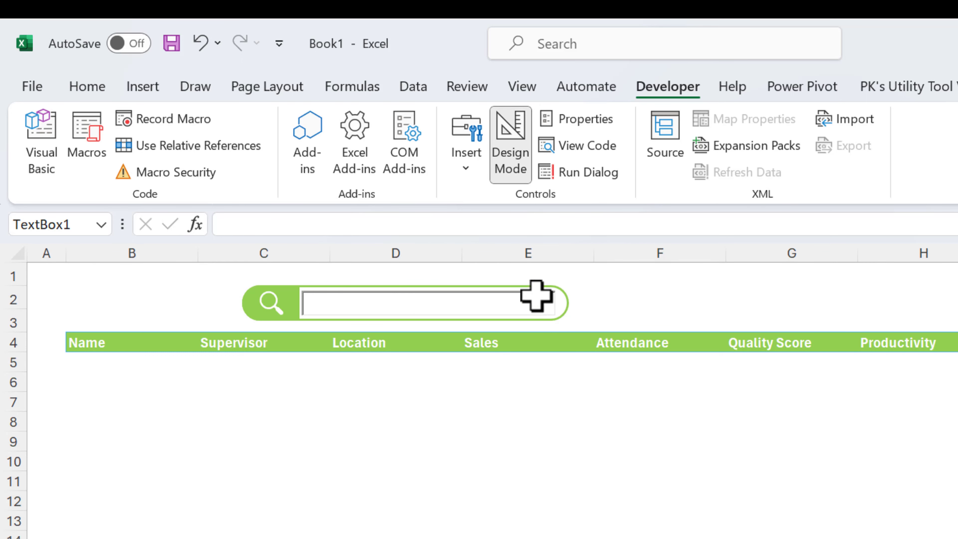
left_click(577, 120)
left_click(722, 287)
left_click(779, 489)
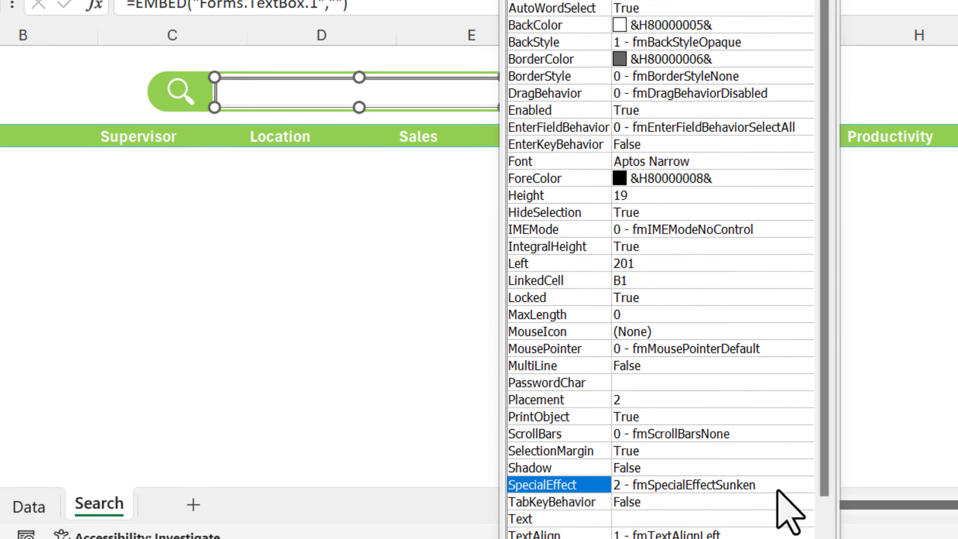
left_click(805, 476)
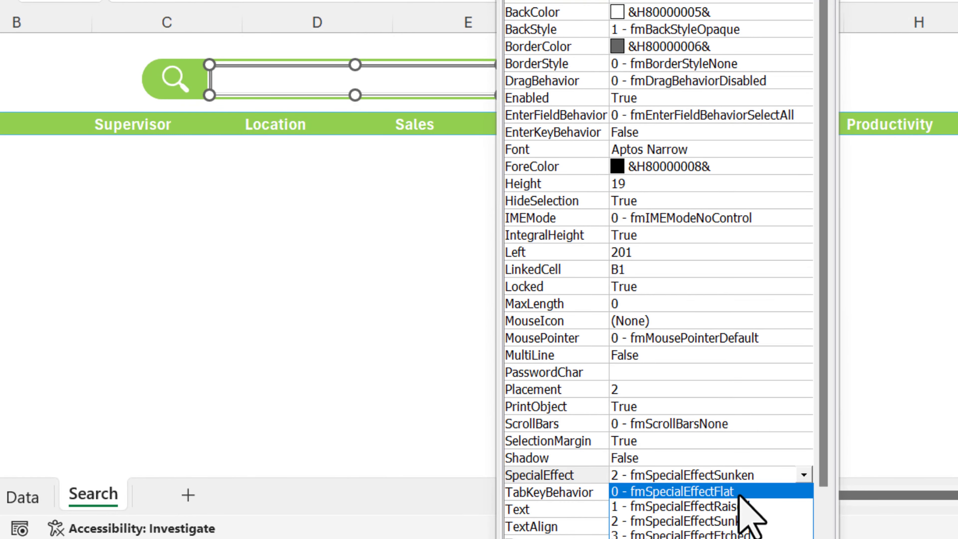
left_click(762, 492)
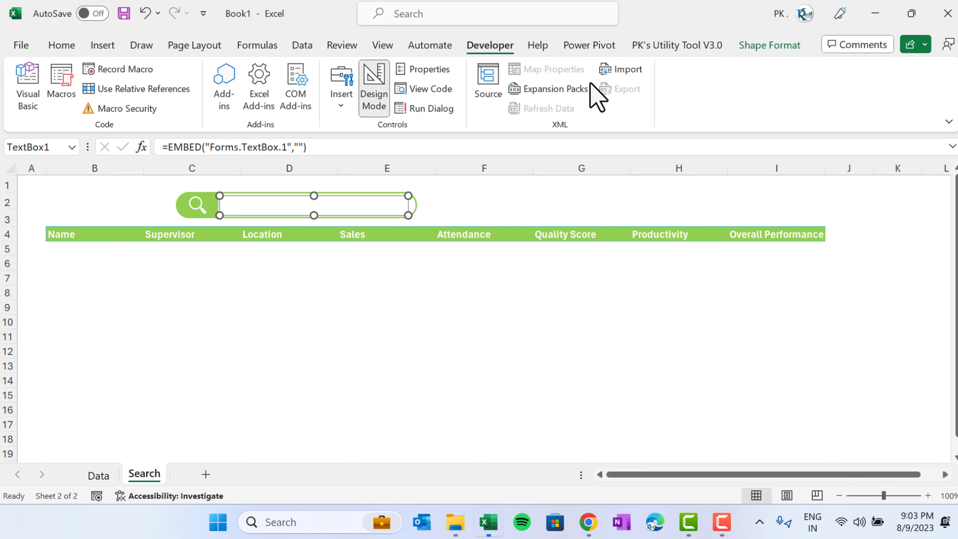
left_click(379, 326)
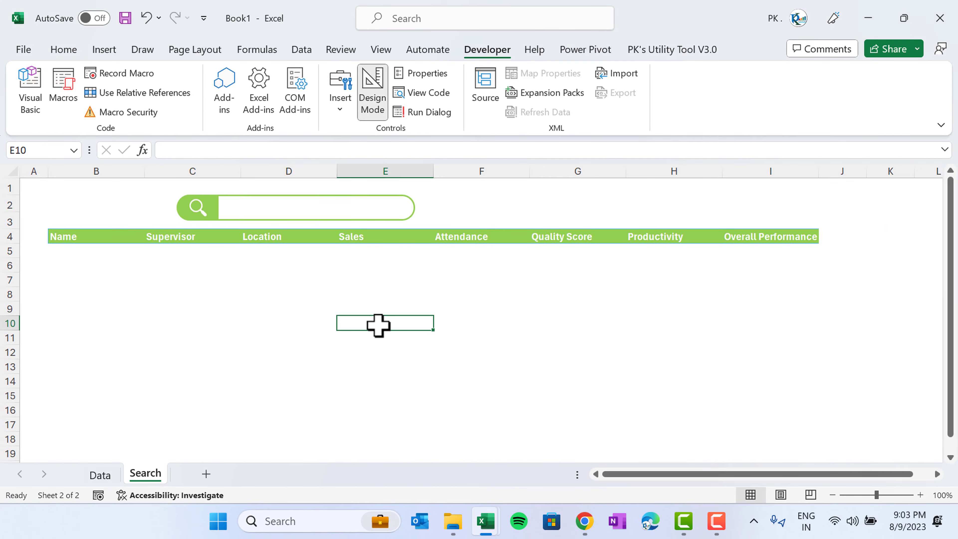
Turn off Design Mode and test the flat search box with the text PK, clearing it after the check
left_click(373, 90)
left_click(289, 208)
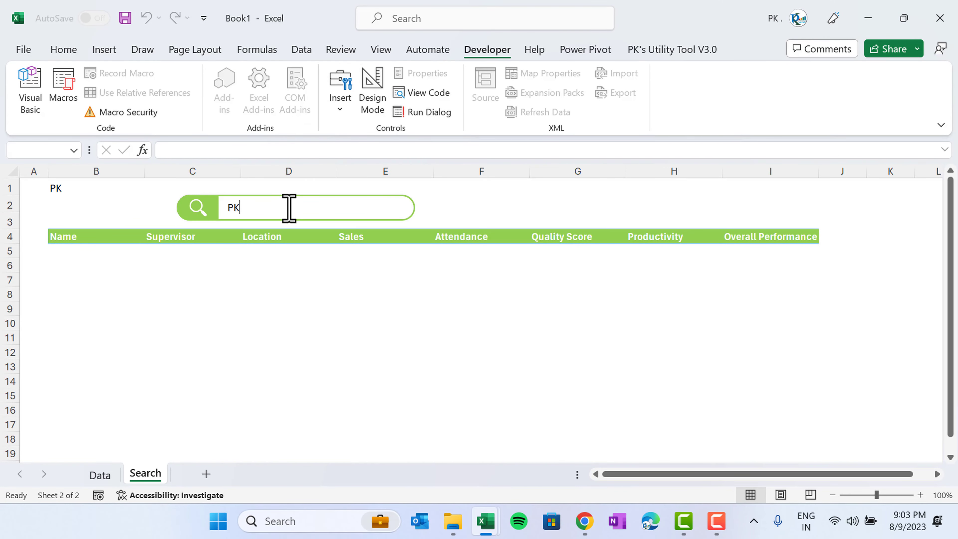
left_click(373, 366)
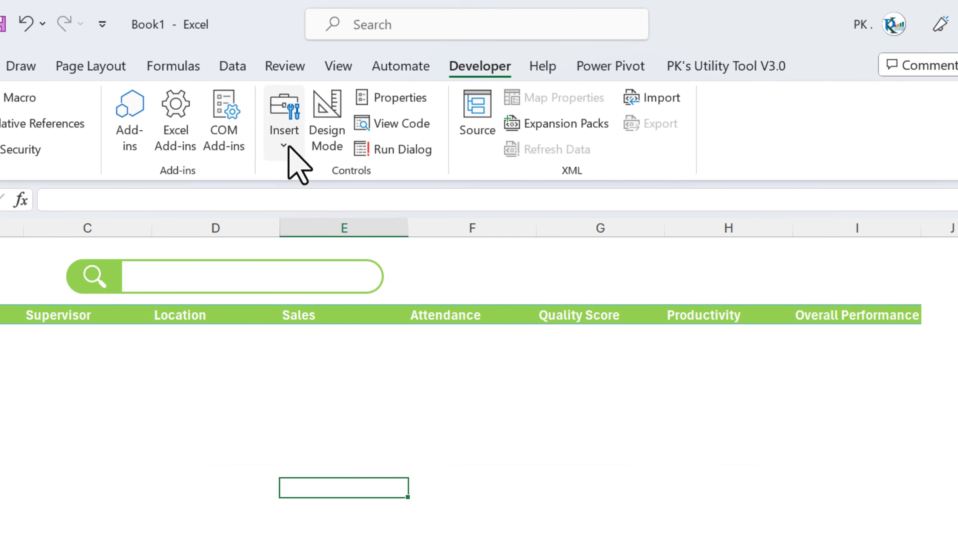
Add a form control check box above the Quality Score and Productivity headers and caption it "Case Sensitive Search"
left_click(289, 147)
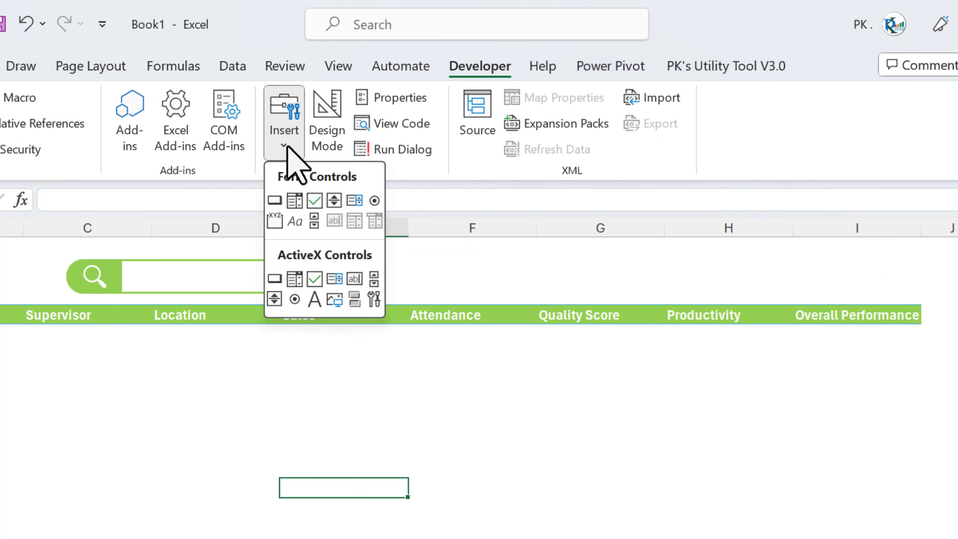
left_click(314, 200)
left_click_drag(573, 257, 803, 280)
left_click(612, 267)
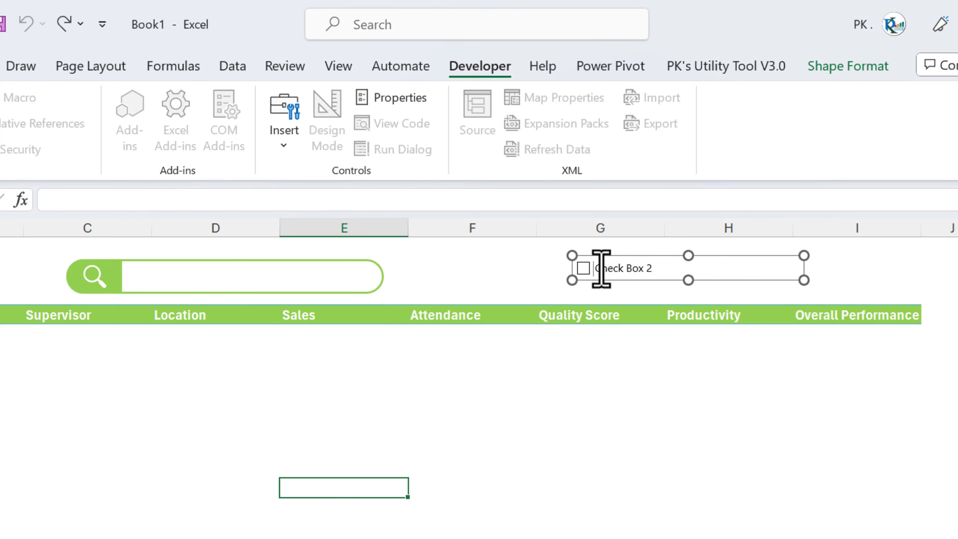
left_click_drag(602, 269, 686, 272)
type("Case Sensitive Search")
left_click(728, 353)
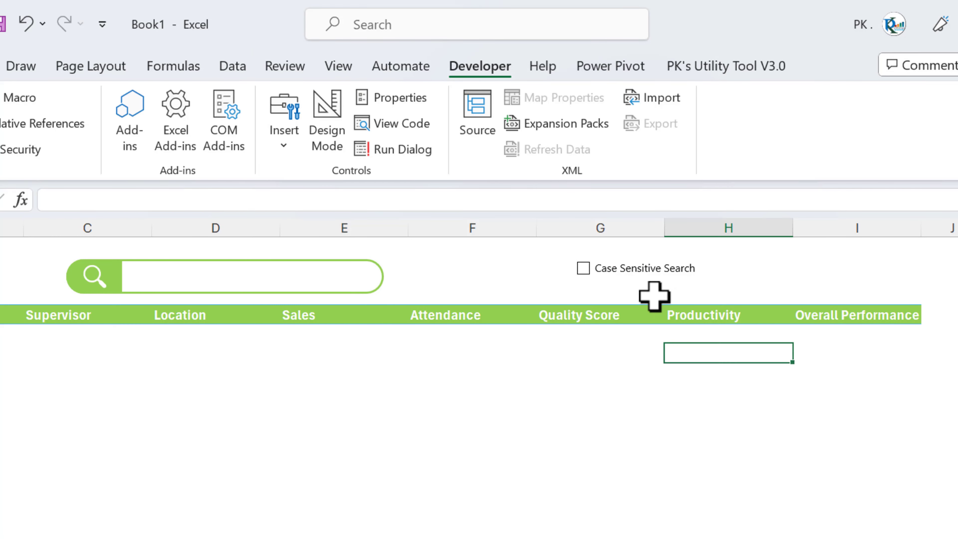
Link the Case Sensitive Search check box to cell $A$1 and enable its 3-D shading
right_click(675, 271)
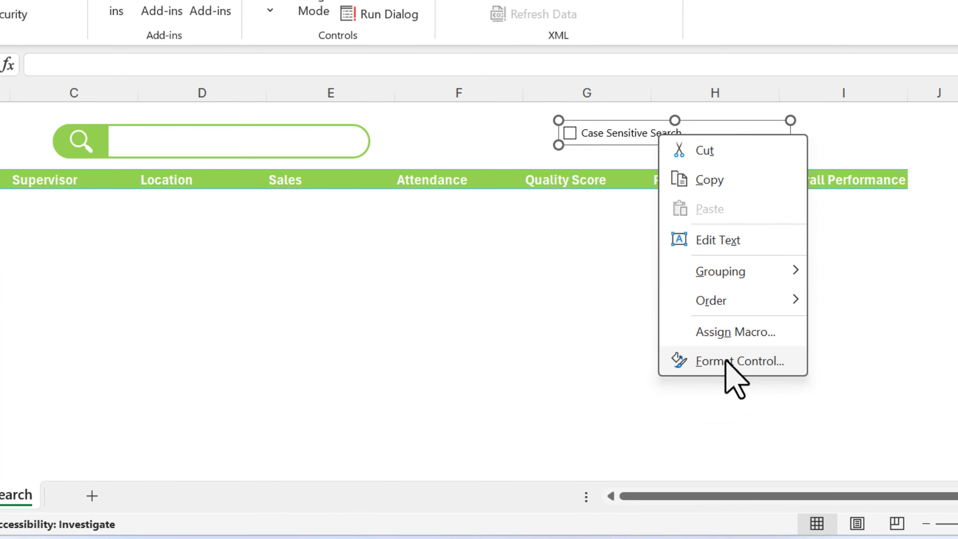
left_click(739, 495)
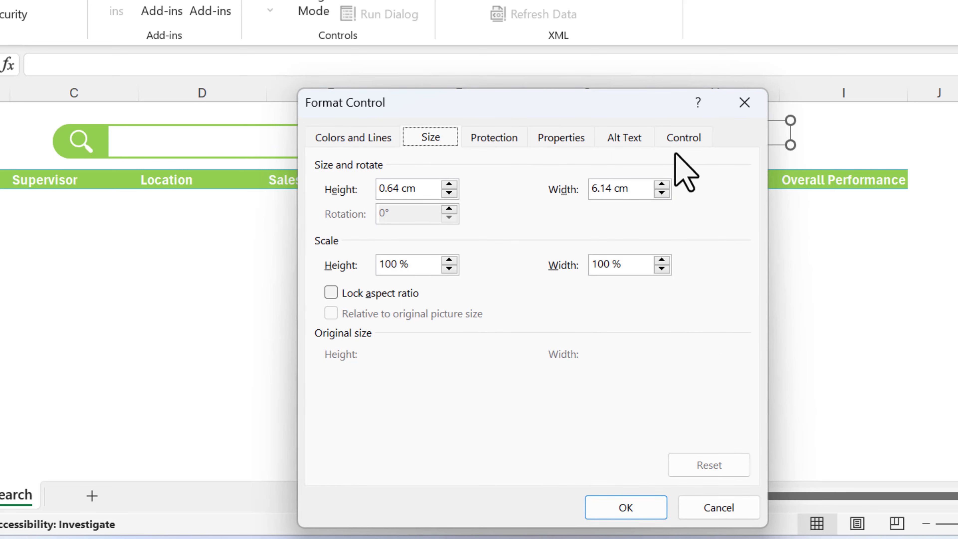
left_click(683, 138)
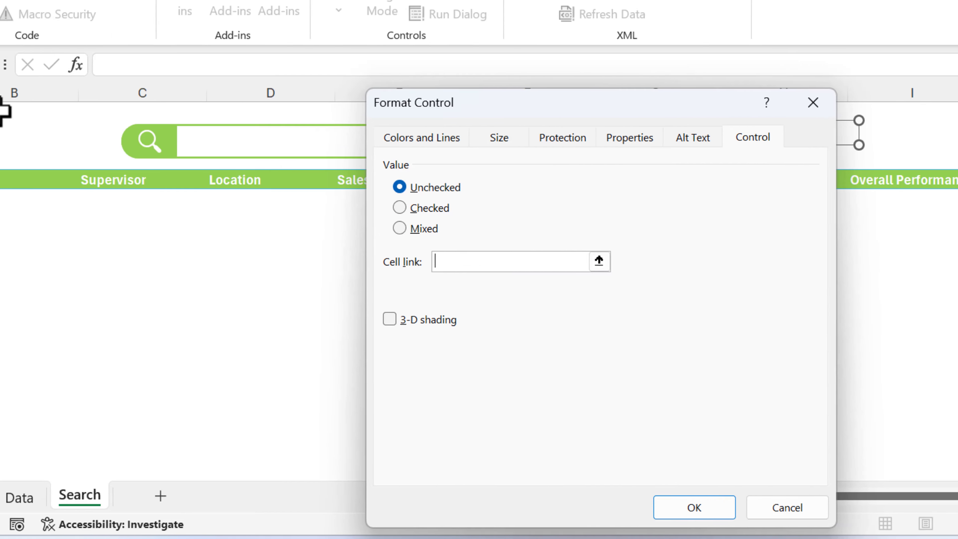
left_click(38, 113)
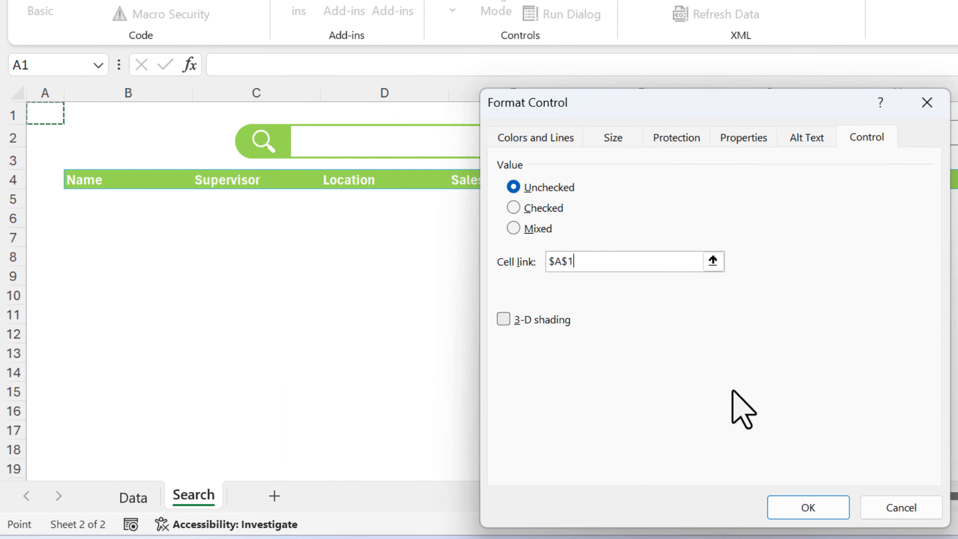
left_click(504, 319)
left_click(809, 510)
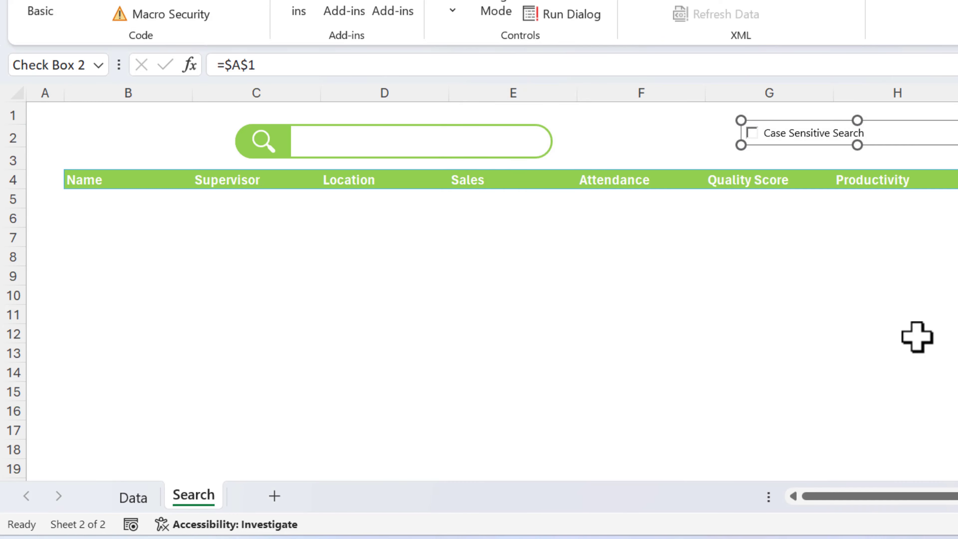
Narrow the Case Sensitive Search check box to fit its caption and fill it with the standard light green
left_click_drag(955, 132, 866, 144)
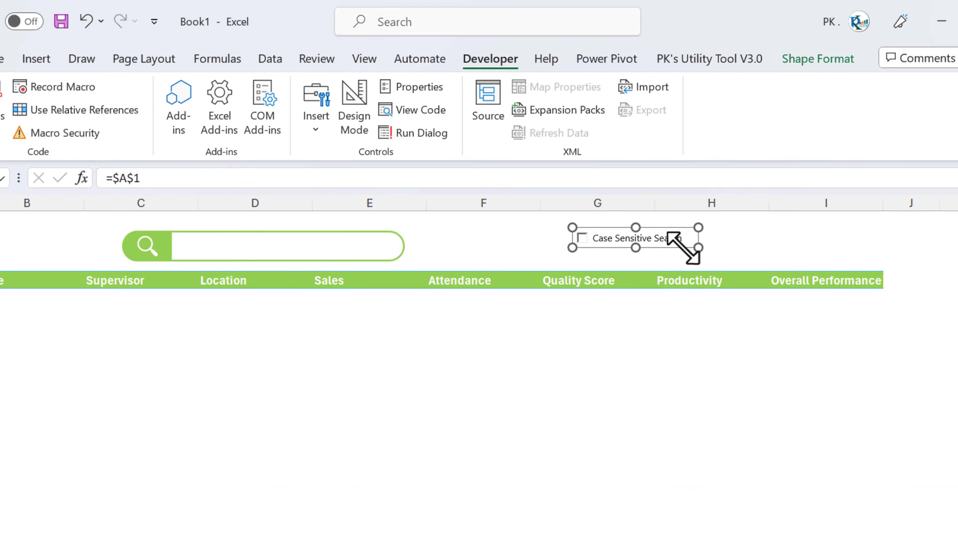
left_click(815, 59)
left_click(401, 87)
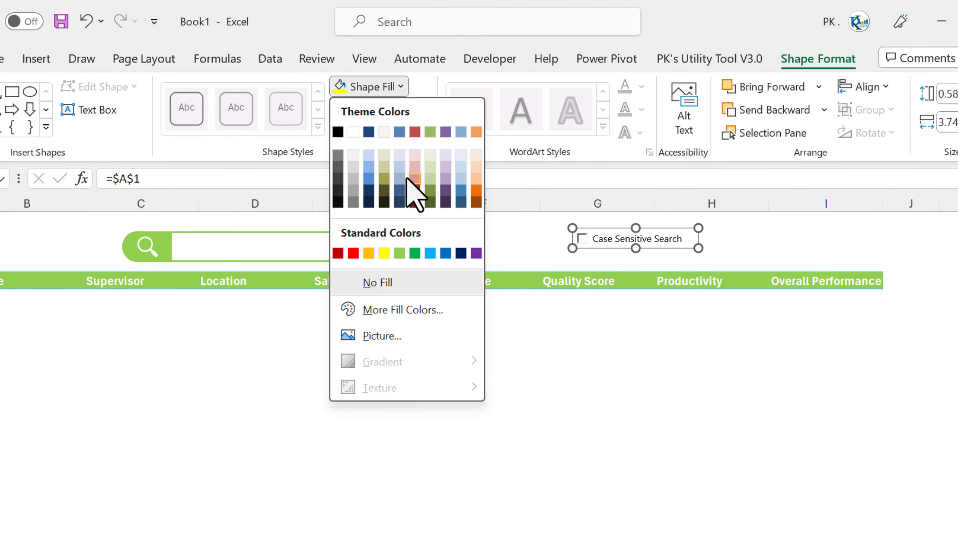
left_click(400, 256)
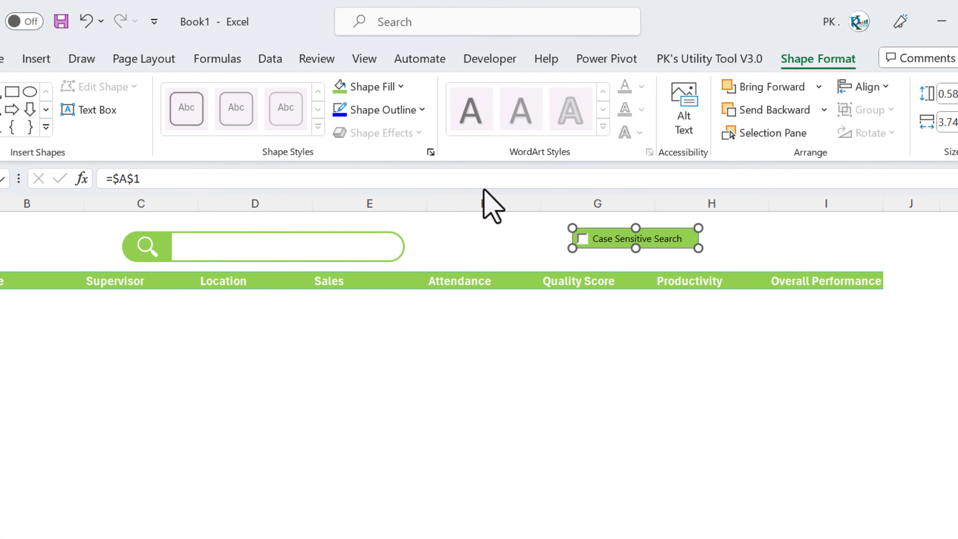
left_click(678, 243)
key("Escape")
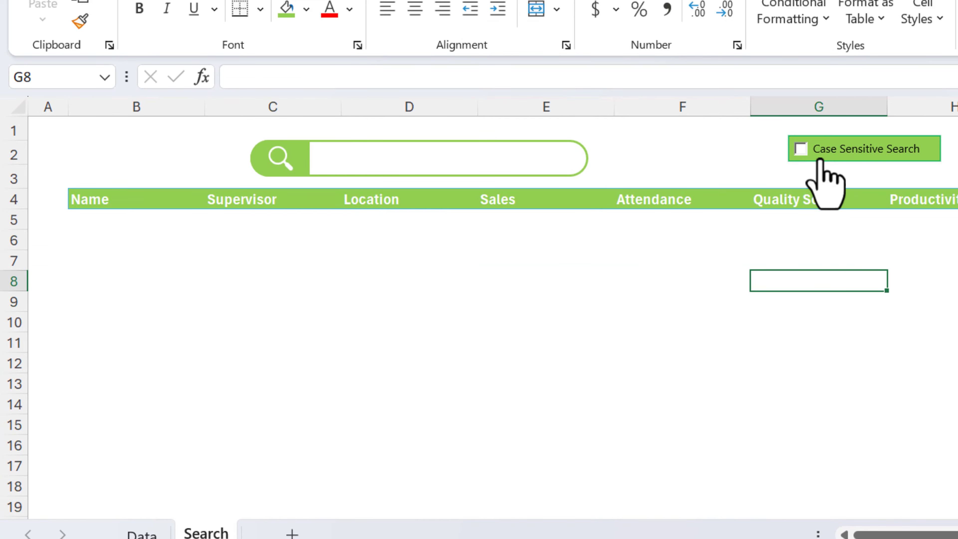
Toggle the check box on and off to test its link to A1, and widen column A to fit the linked value
left_click(809, 149)
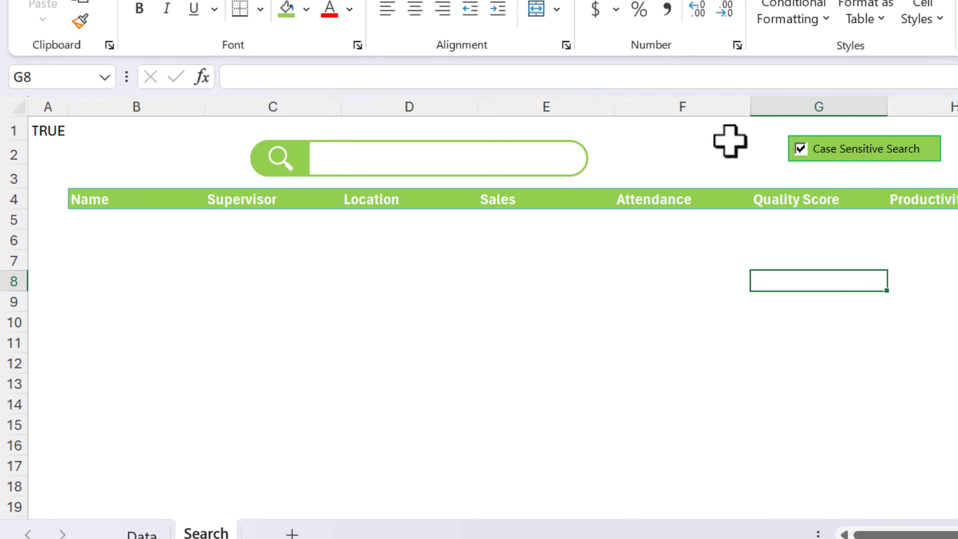
left_click(807, 149)
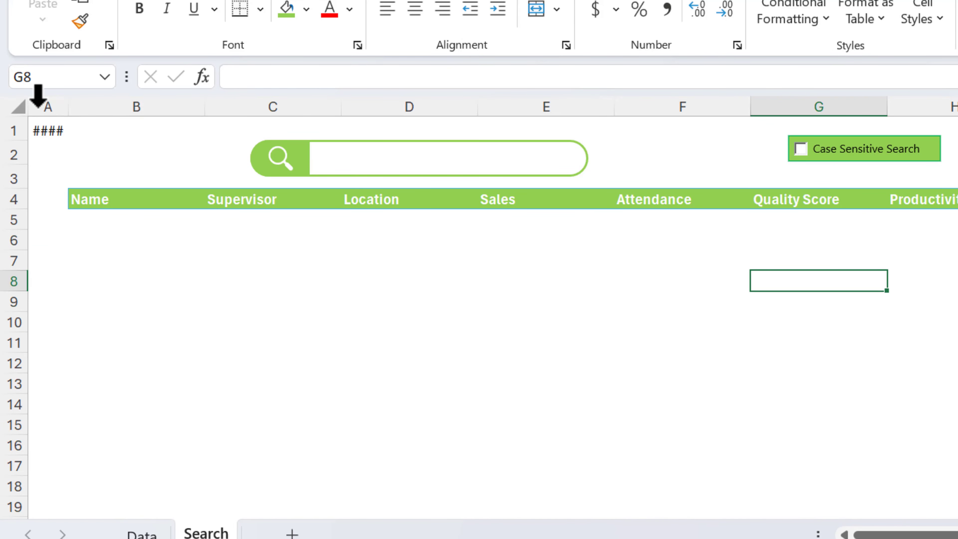
left_click_drag(69, 109, 78, 110)
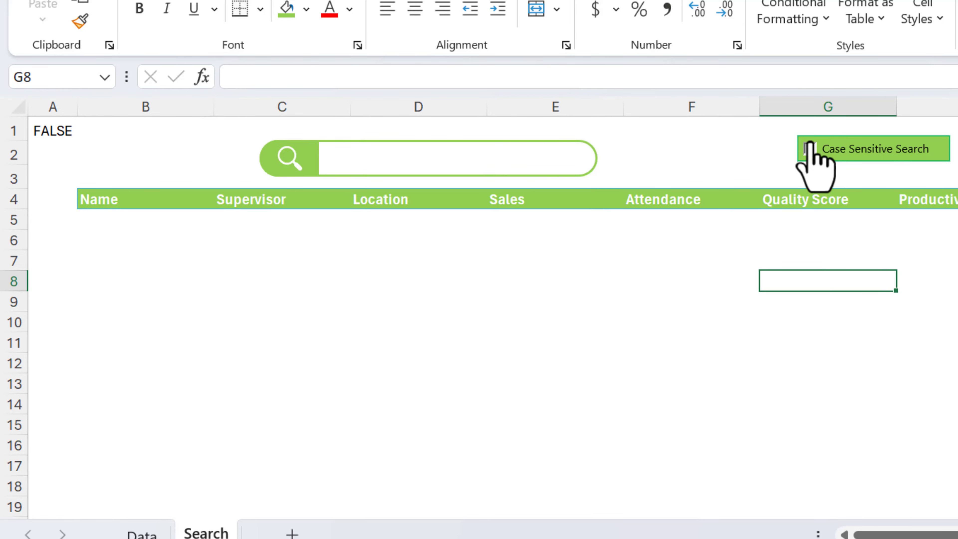
left_click(814, 151)
left_click(814, 151)
Move the Case Sensitive Search check box slightly down and to the right, level with the search bar
left_click(728, 275)
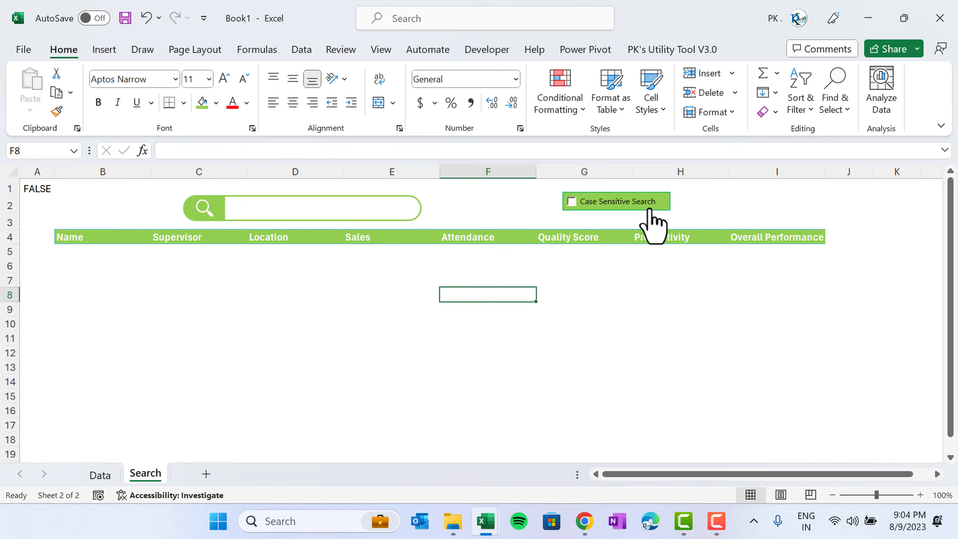
left_click(913, 157, "ctrl")
left_click_drag(644, 210, 649, 218)
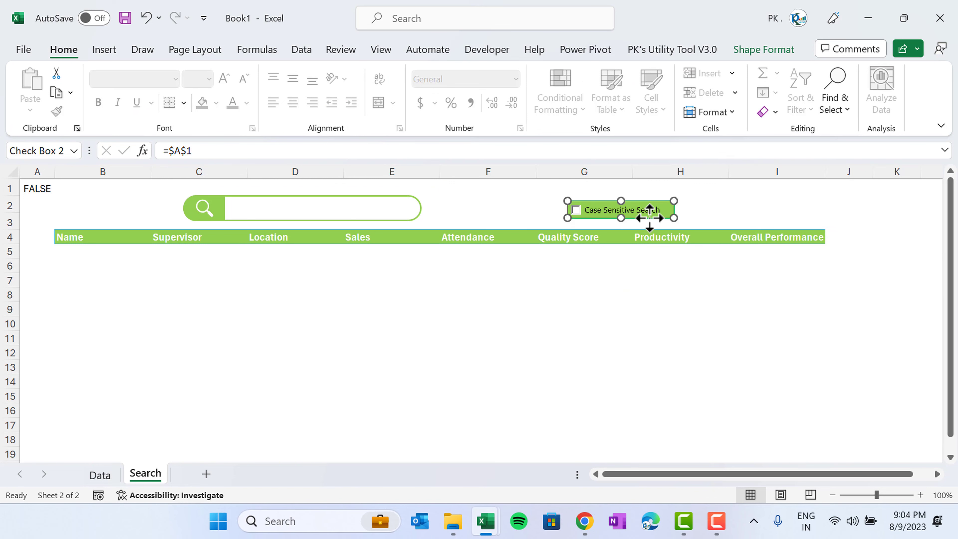
In Design Mode, select all objects on the Search sheet and set them to "Don't move or size with cells"
left_click(494, 53)
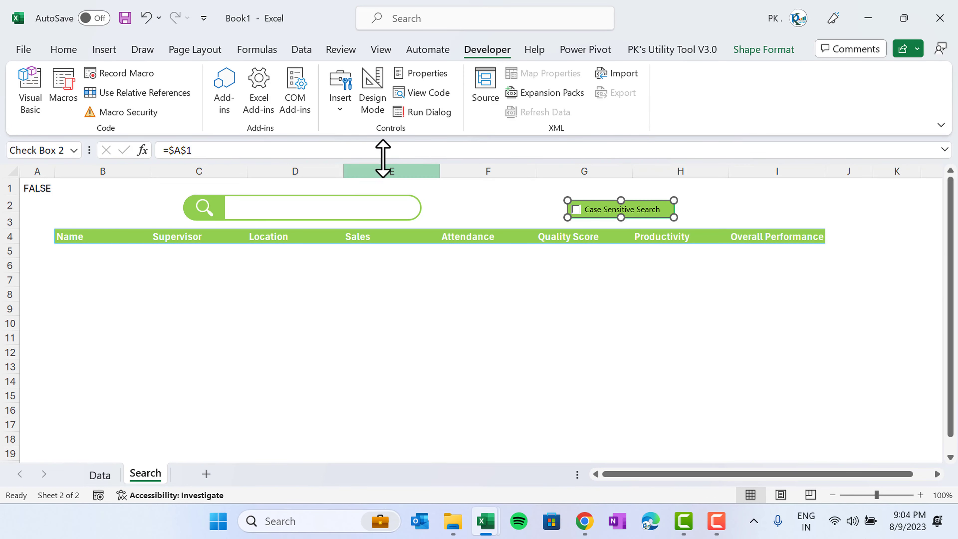
left_click(381, 99)
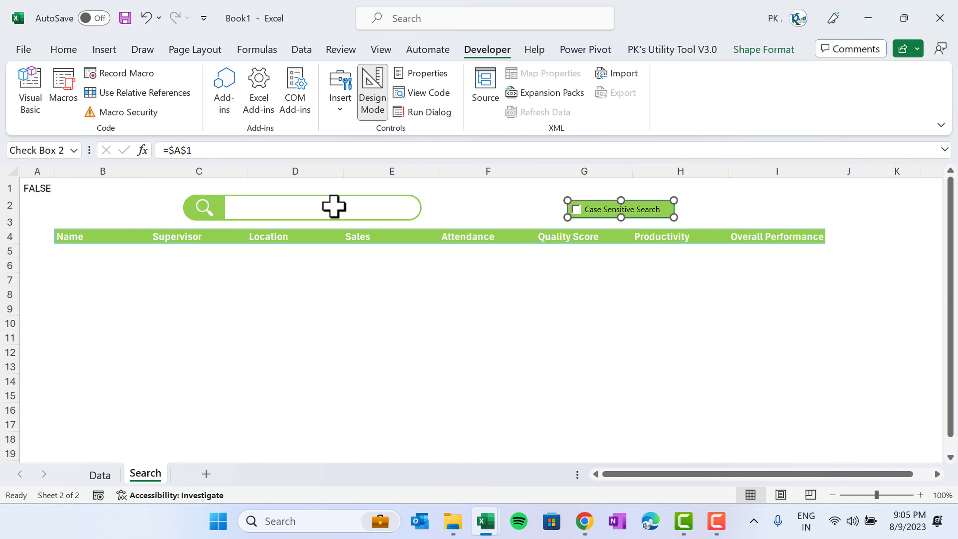
left_click(357, 209)
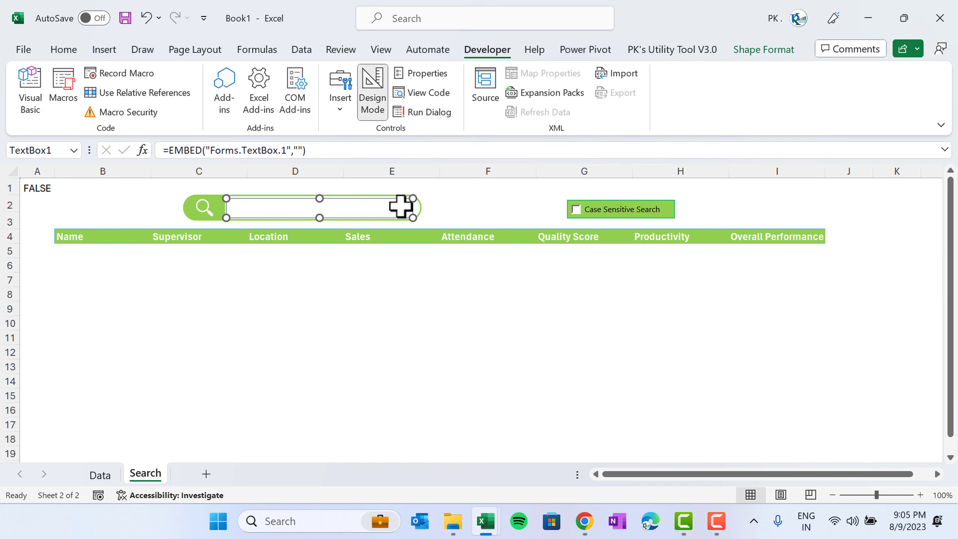
key("ctrl+a")
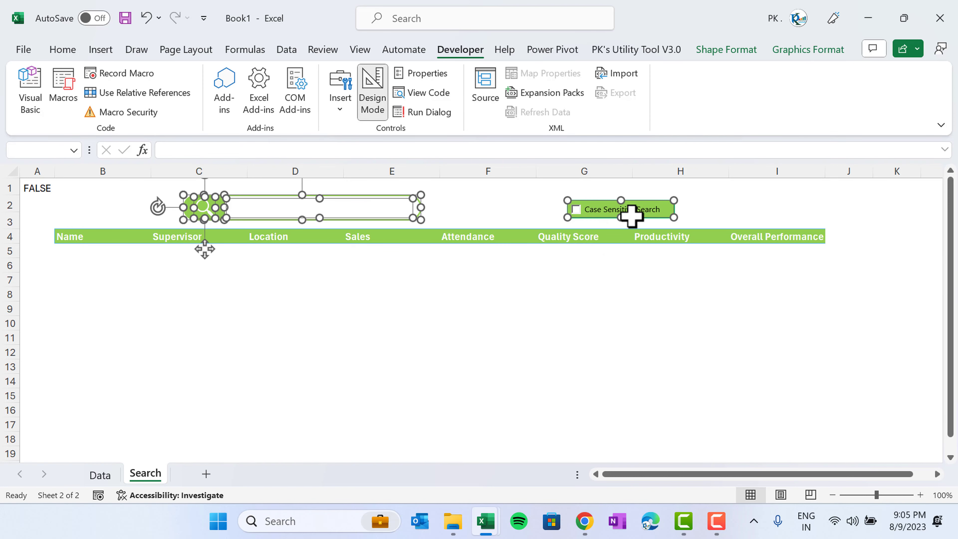
right_click(604, 214)
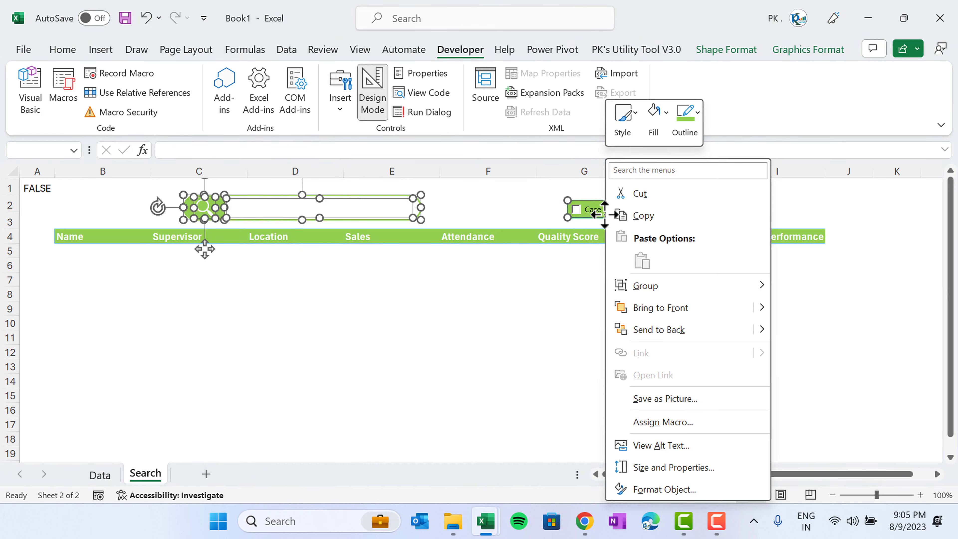
left_click(698, 468)
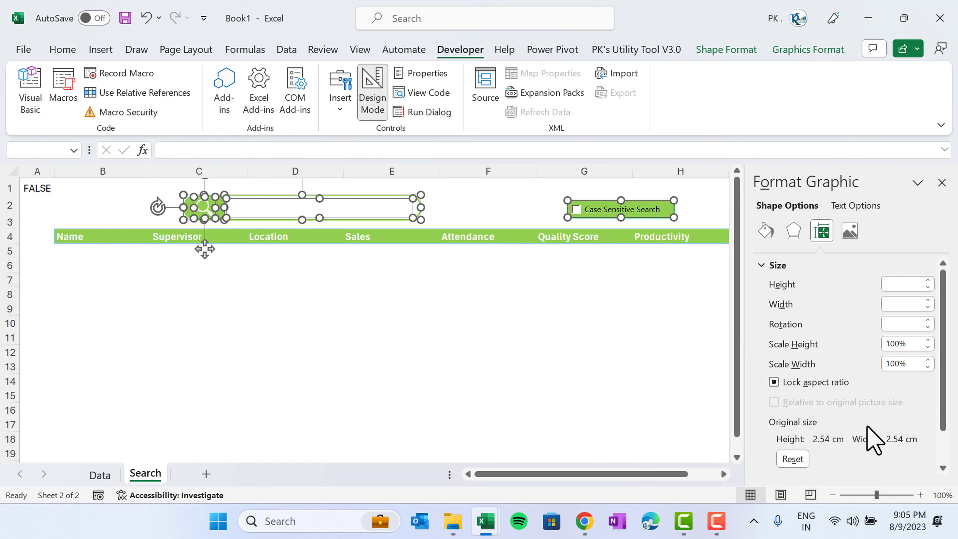
scroll(948, 328, "down", 2)
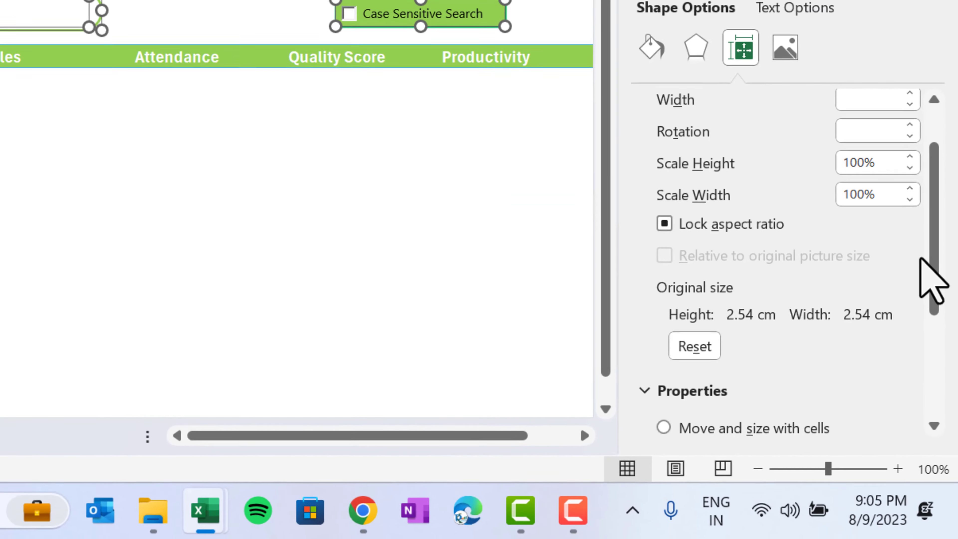
left_click_drag(921, 259, 933, 420)
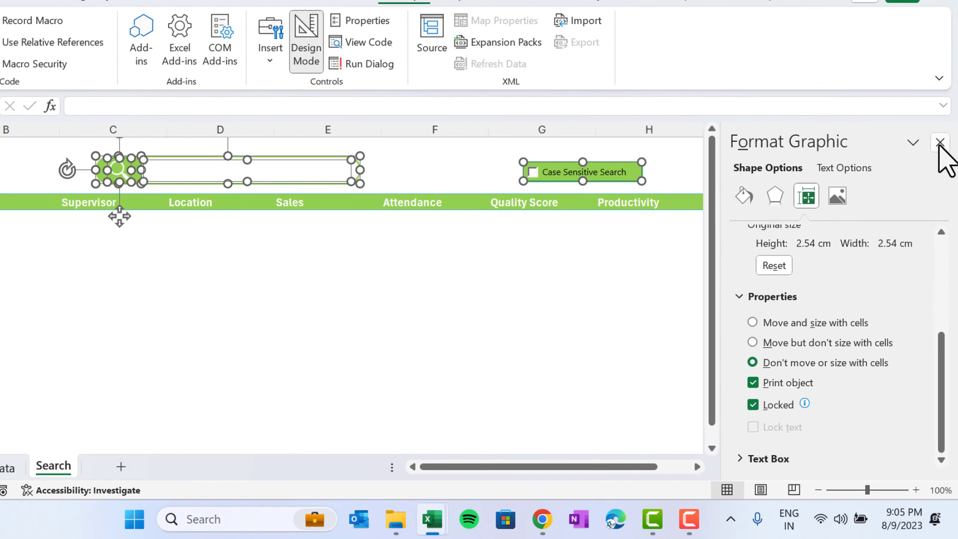
left_click(941, 143)
left_click(498, 325)
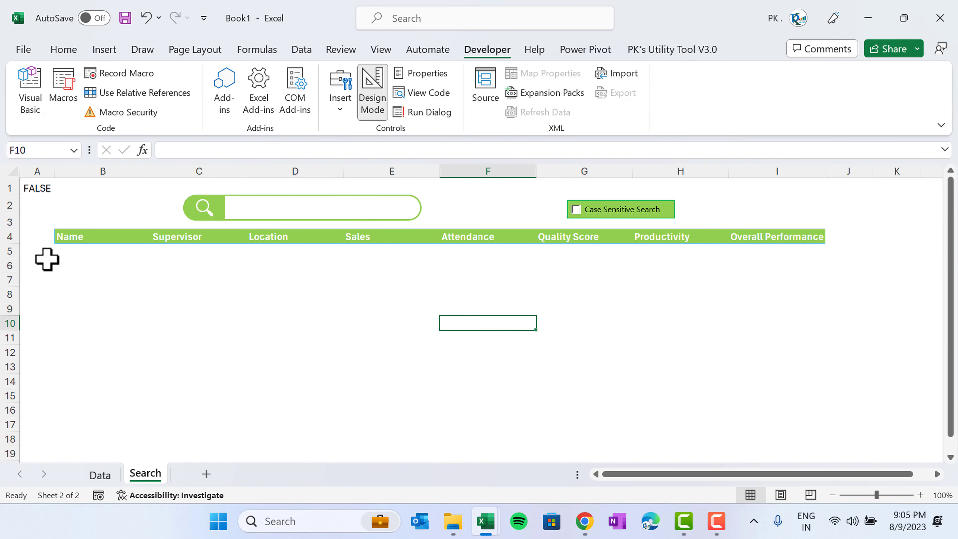
Turn off Design Mode and enter PK in the search box
left_click(75, 250)
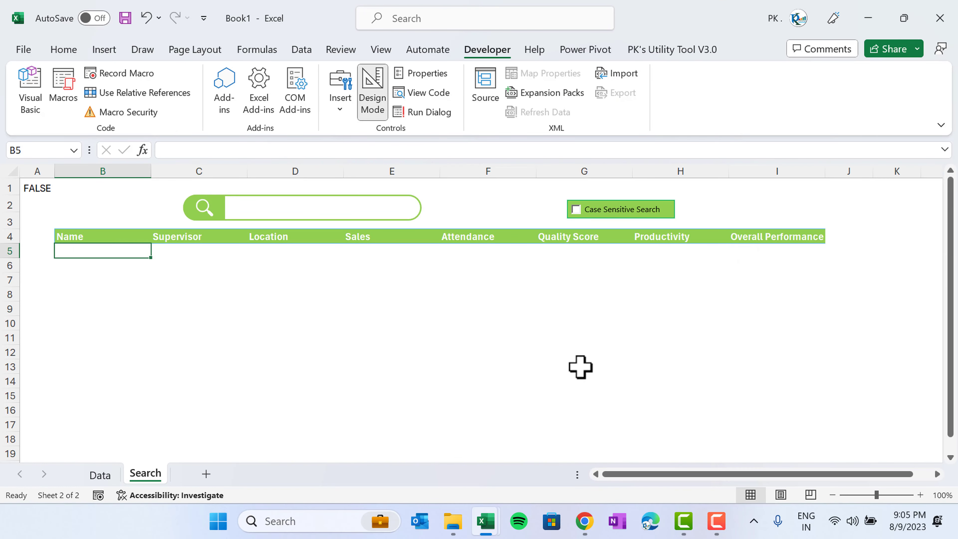
left_click(138, 189)
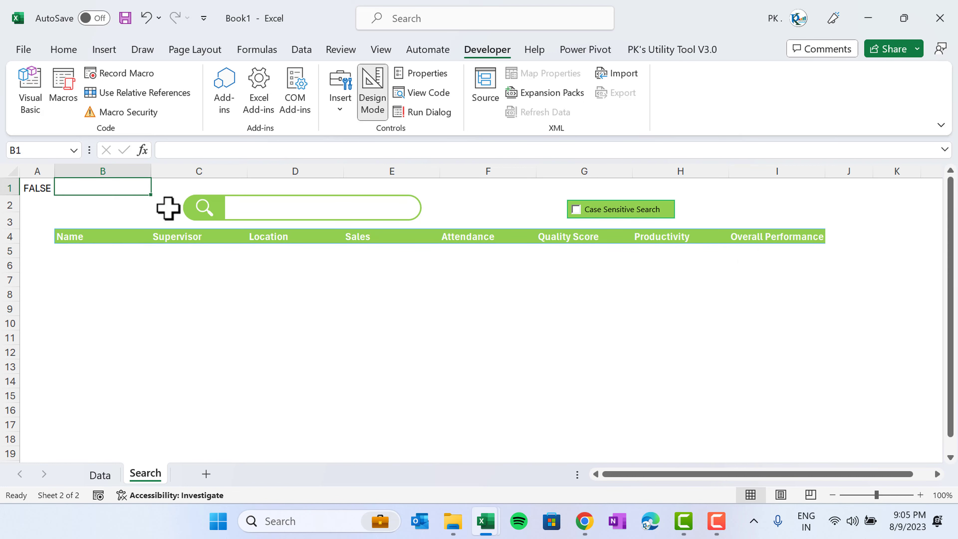
left_click(292, 208)
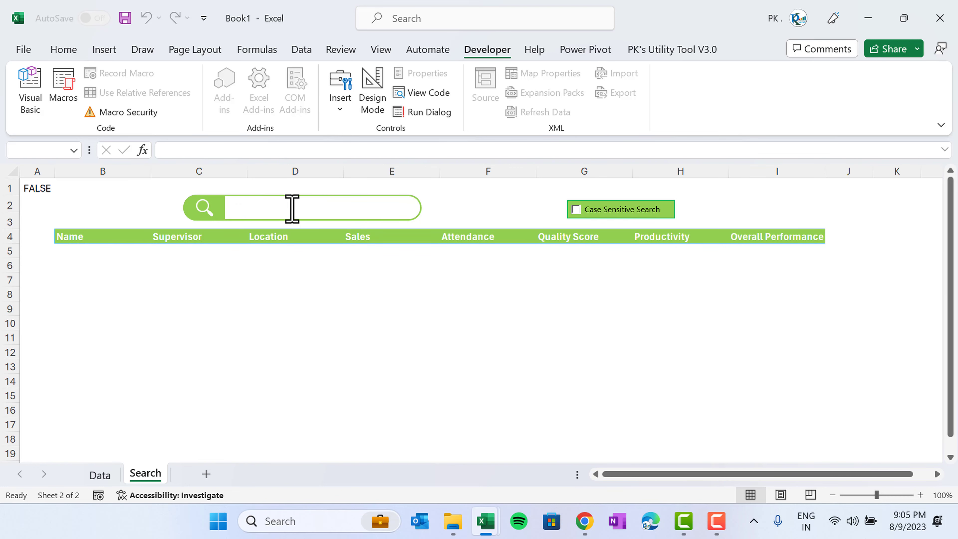
left_click(317, 348)
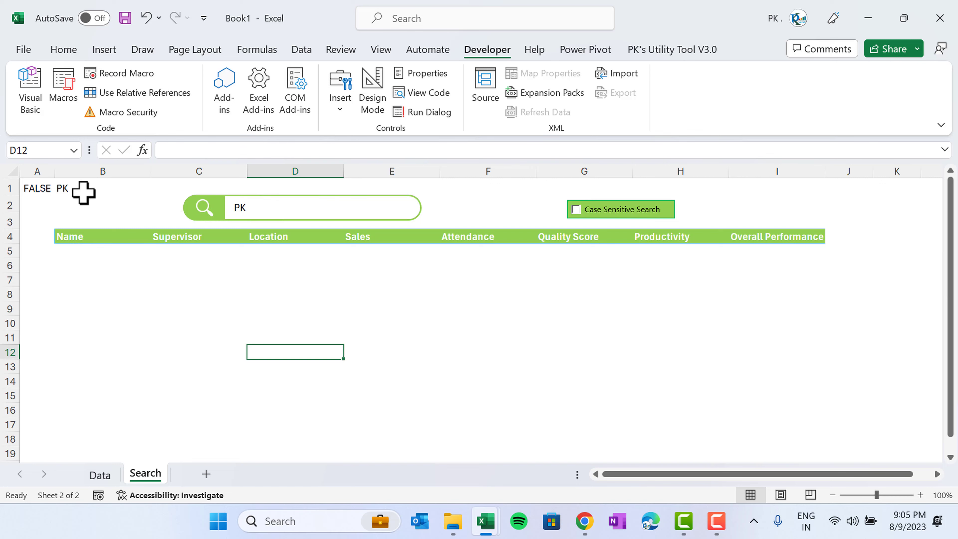
Name the search box's linked cell B1 Search_Text
left_click(92, 189)
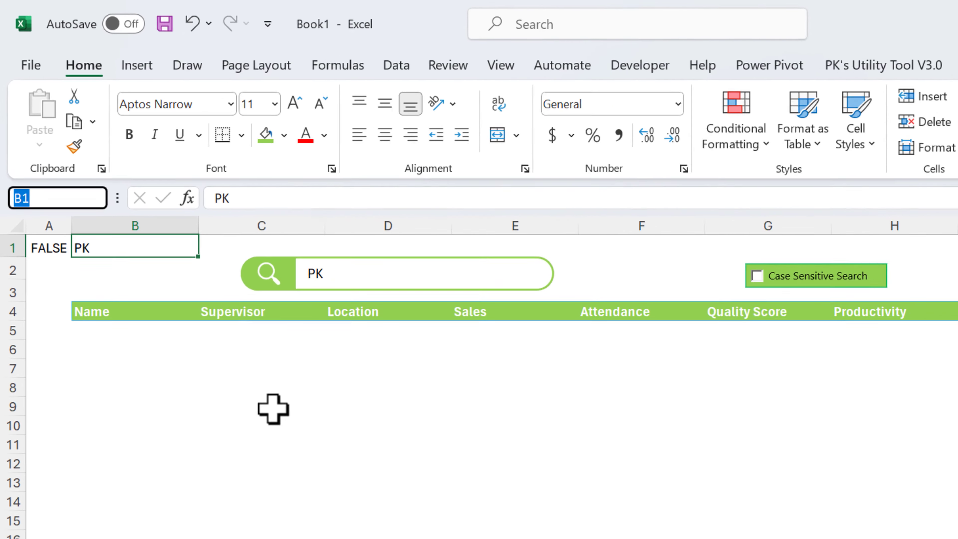
type("Sear")
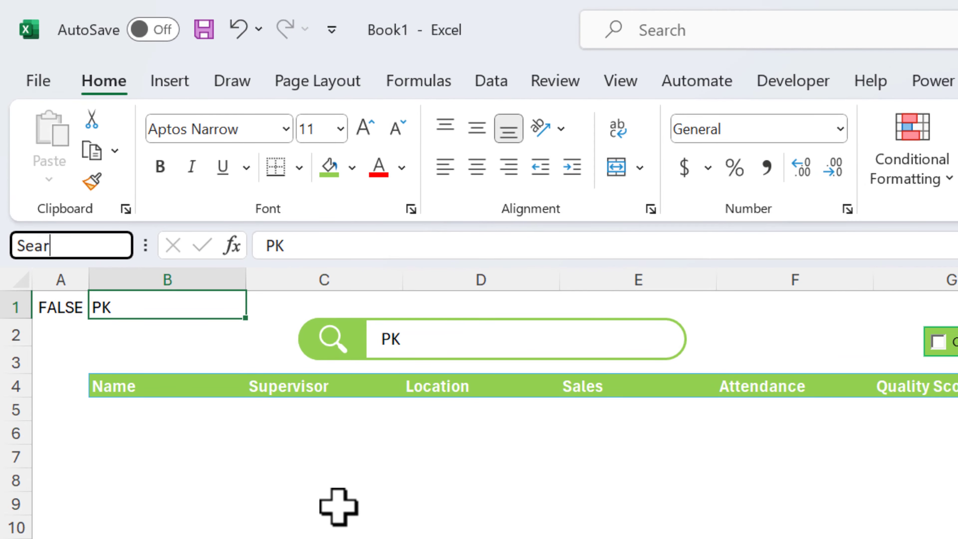
type("ch_Text")
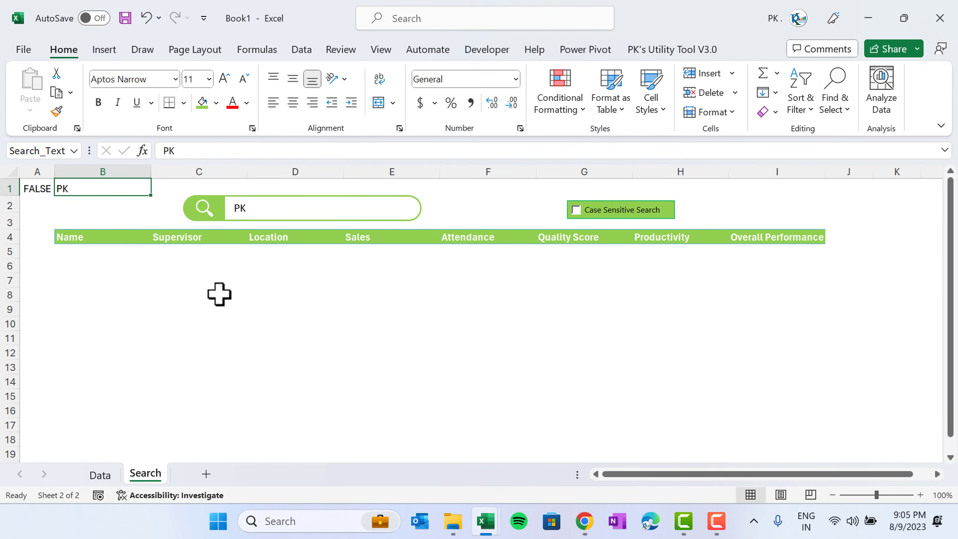
key("Return")
left_click(207, 276)
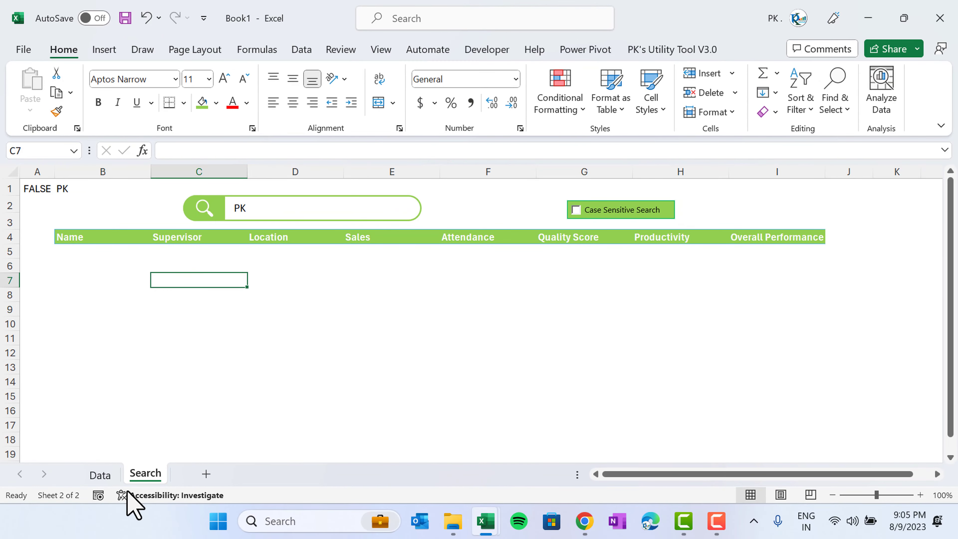
Widen the Name column on the Data sheet so the full names fit
left_click(108, 475)
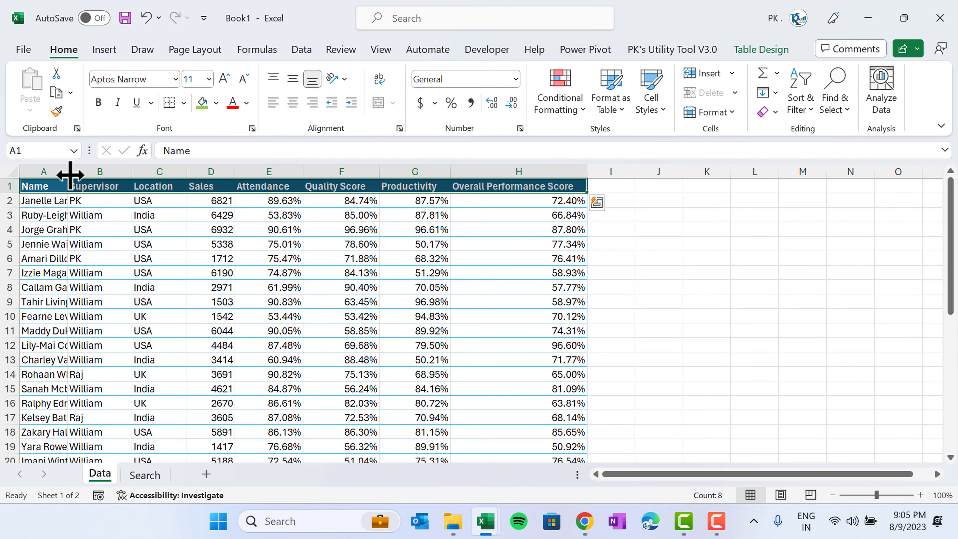
left_click_drag(70, 174, 42, 287)
left_click(191, 242)
left_click_drag(66, 165, 124, 172)
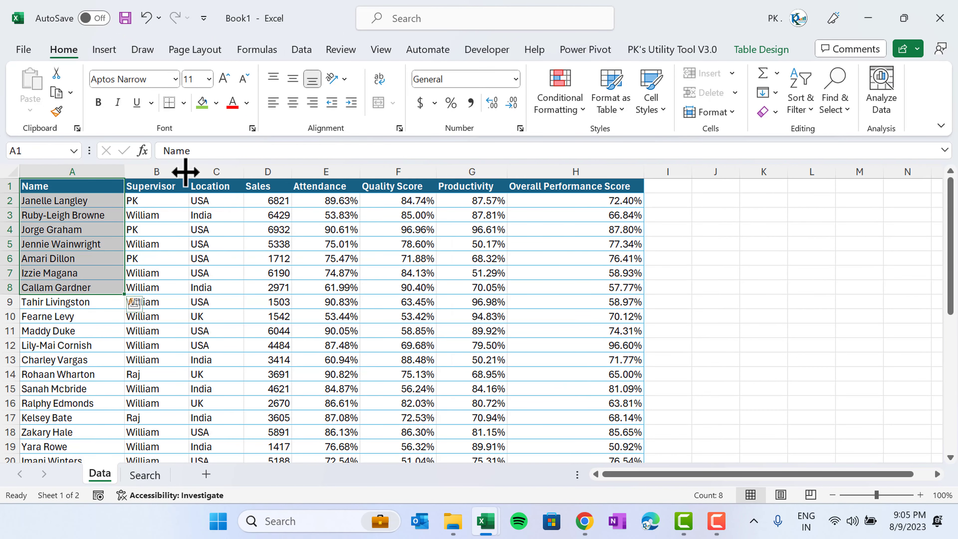
Start a CONCATENATE formula in cell B5 of the Search sheet
key("ctrl+Page_Down")
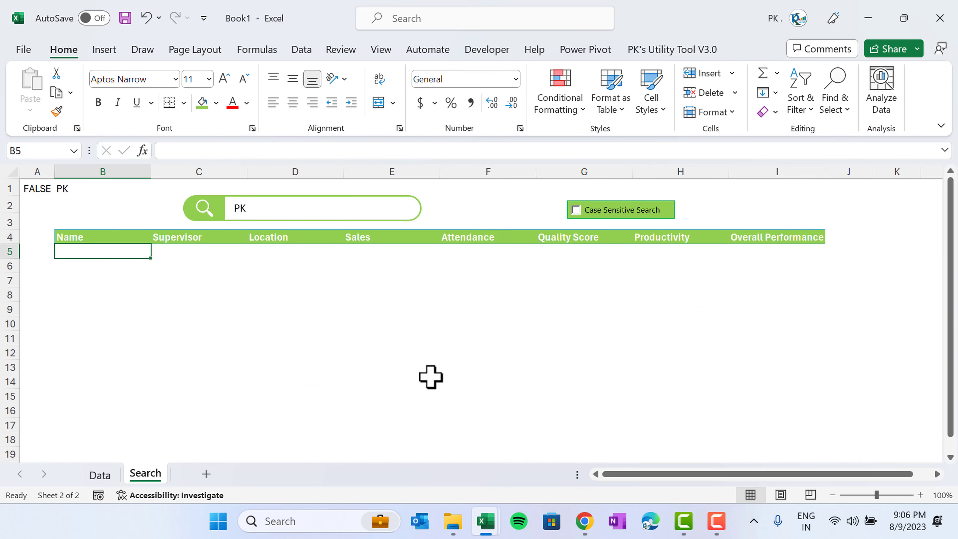
type("=con")
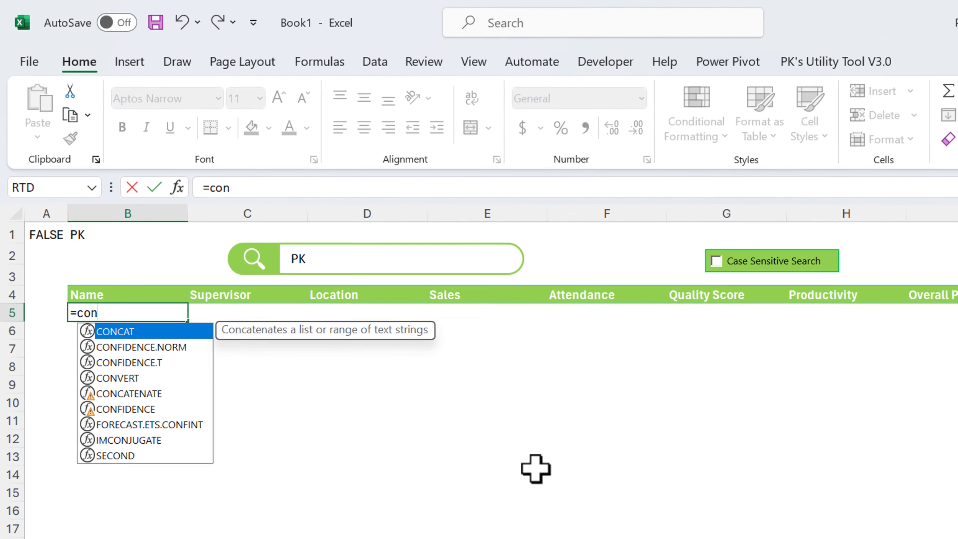
key("Down")
key("Down")
key("Down")
key("Down")
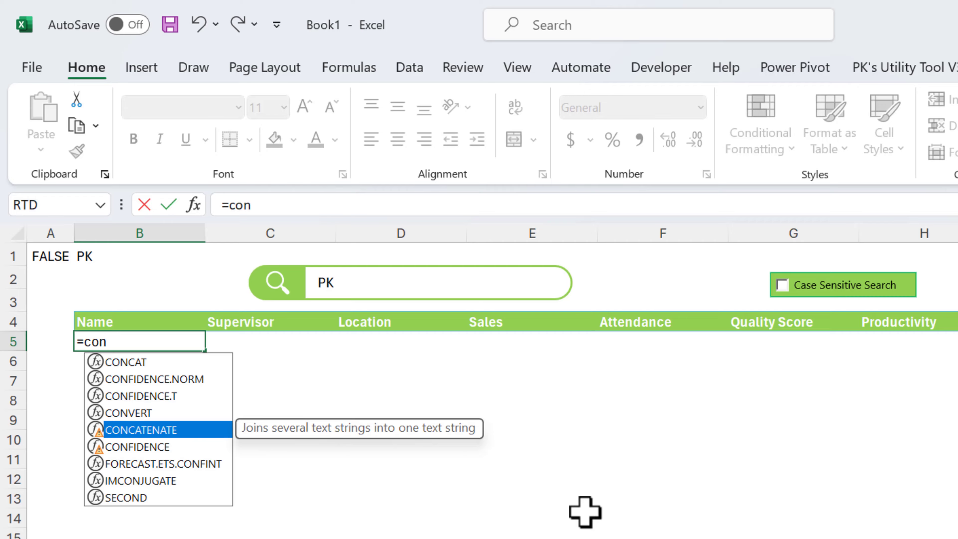
key("Tab")
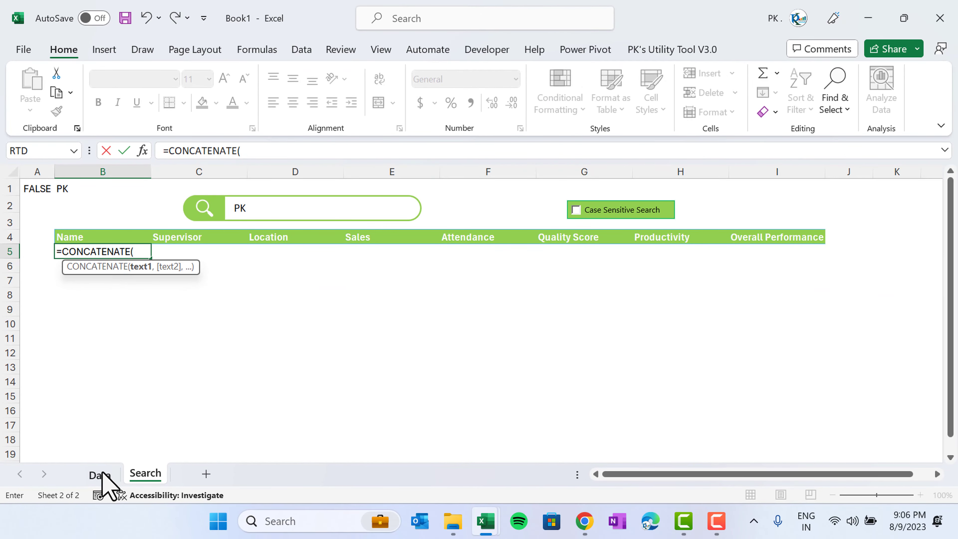
Add the Name and Supervisor columns of the Data sheet's table as the first two CONCATENATE arguments
left_click(100, 475)
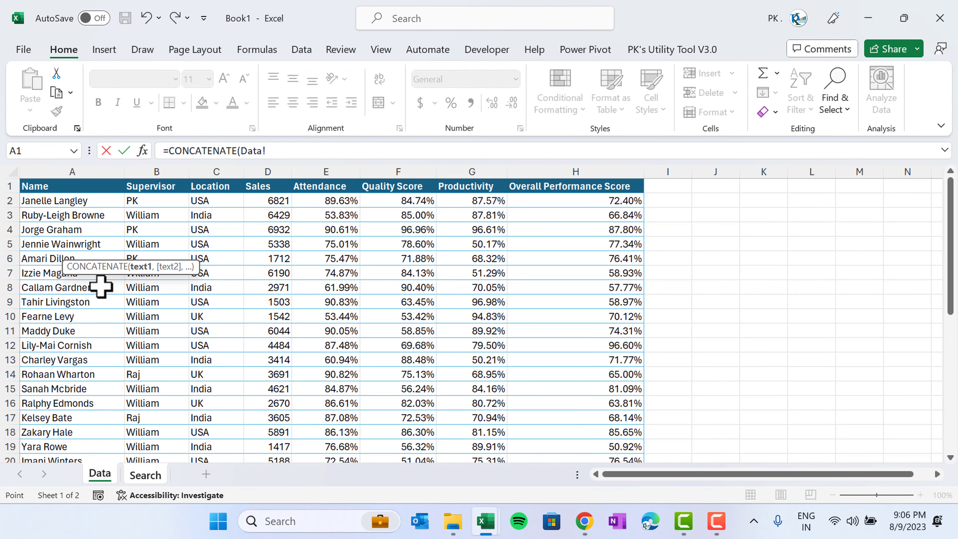
key("ctrl+shift+Down")
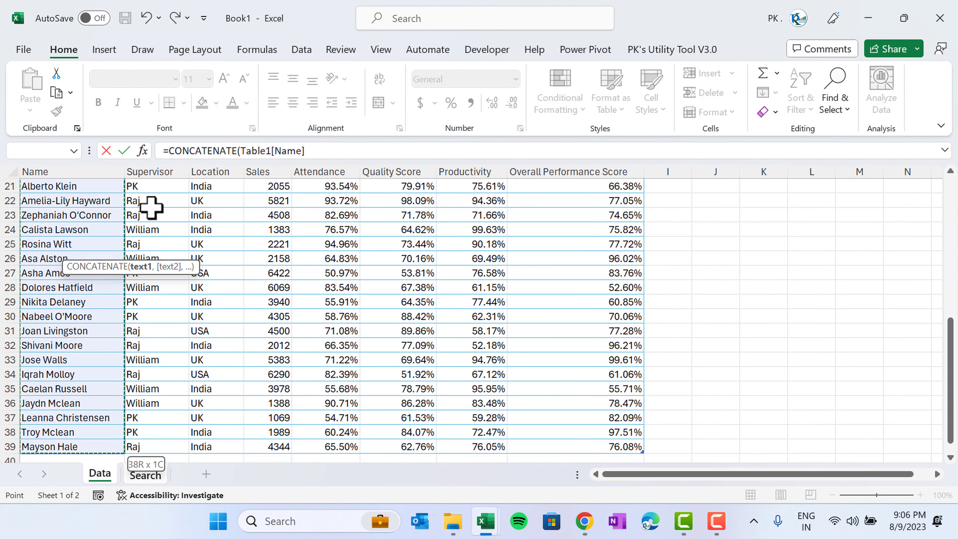
type(",")
left_click(169, 206)
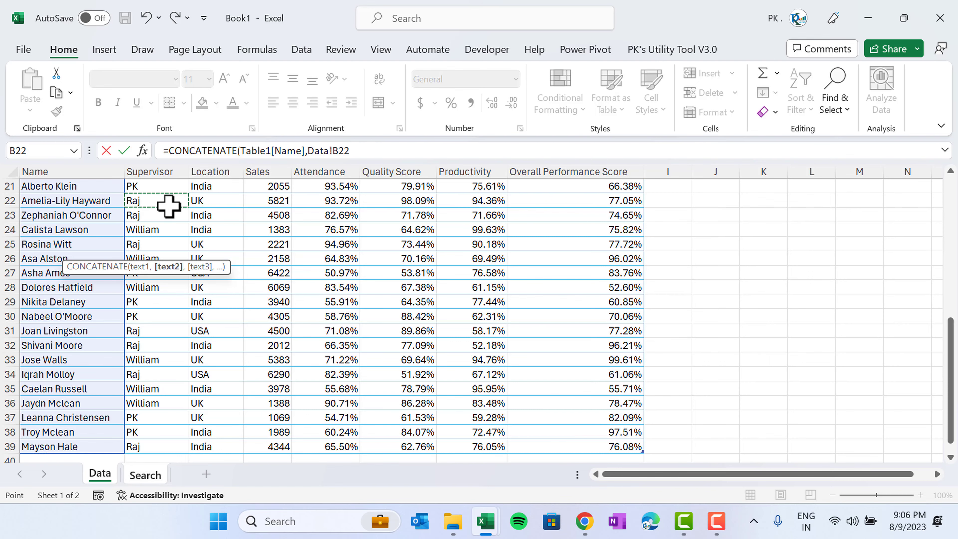
key("ctrl+Up")
key("ctrl+shift+Down")
type(",")
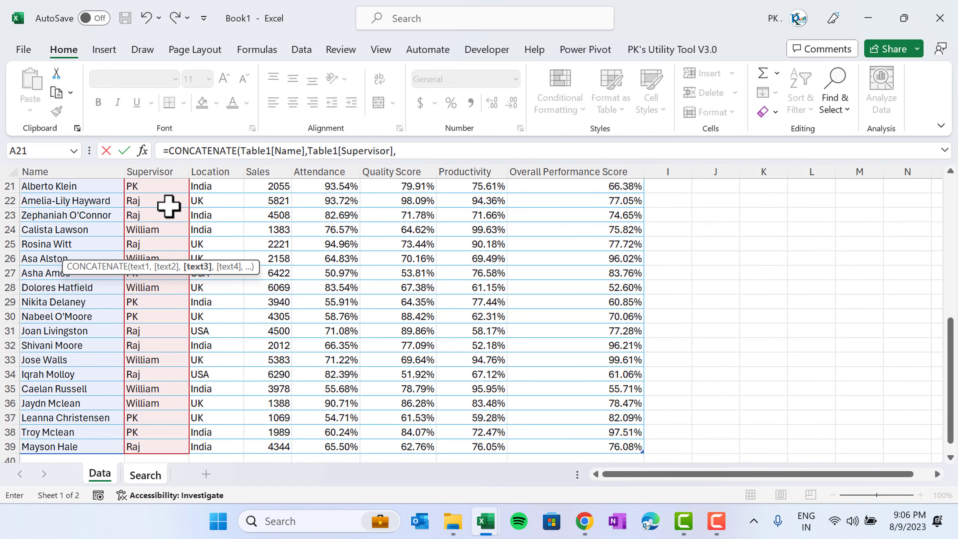
Add the table's Location column as the third argument, commit the formula, and fit column B to its contents
scroll(168, 206, "up", 7)
left_click(168, 206)
key("ctrl+shift+Down")
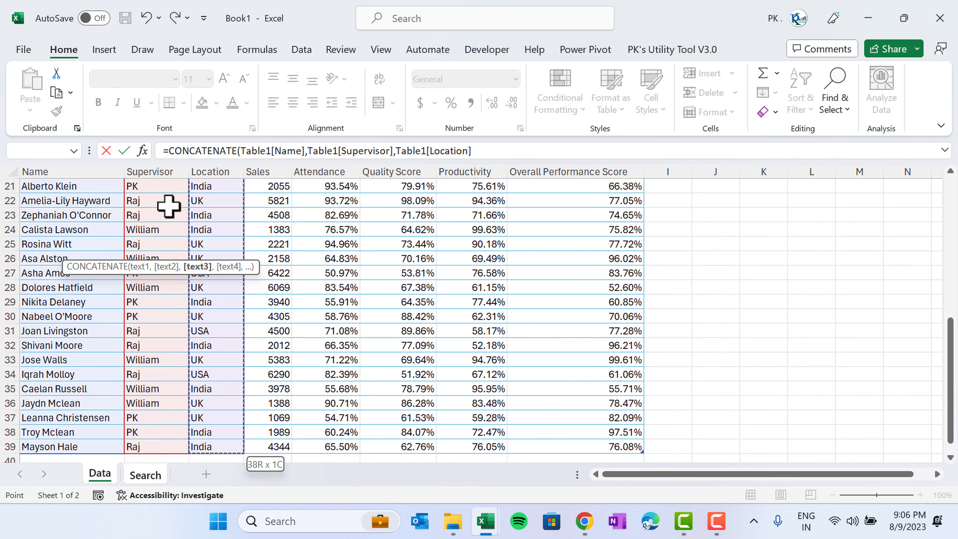
key("Return")
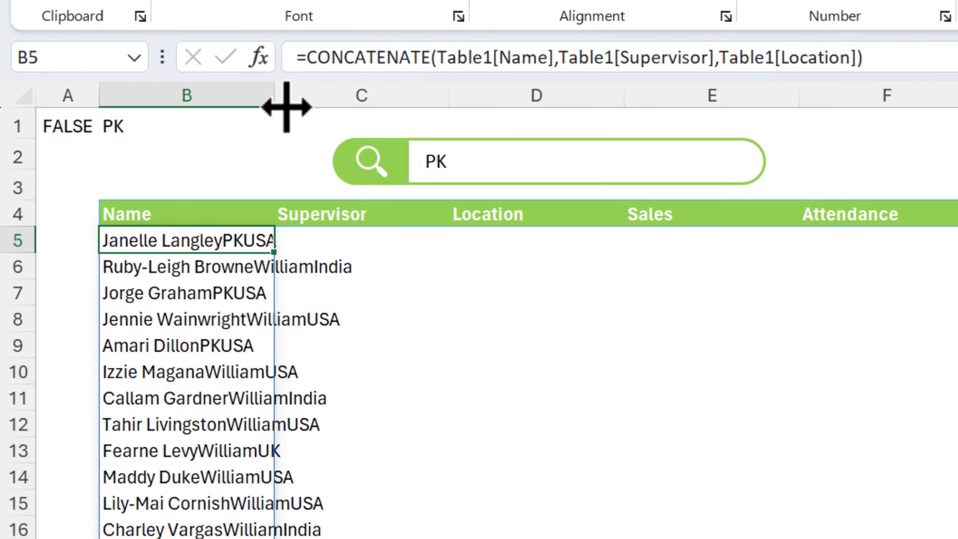
double_click(276, 97)
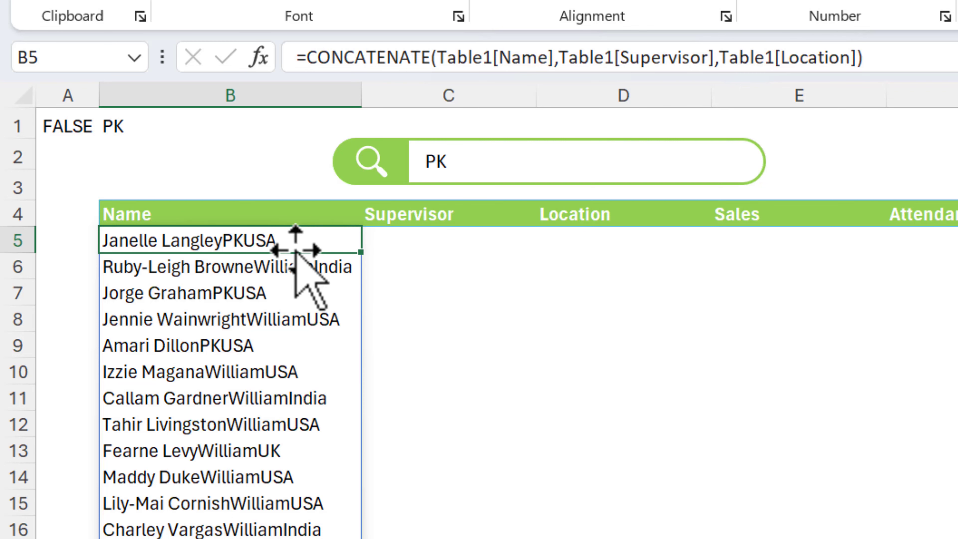
Insert "*" as a separator argument between Table1[Name] and Table1[Supervisor] in the B5 formula
left_click(560, 57)
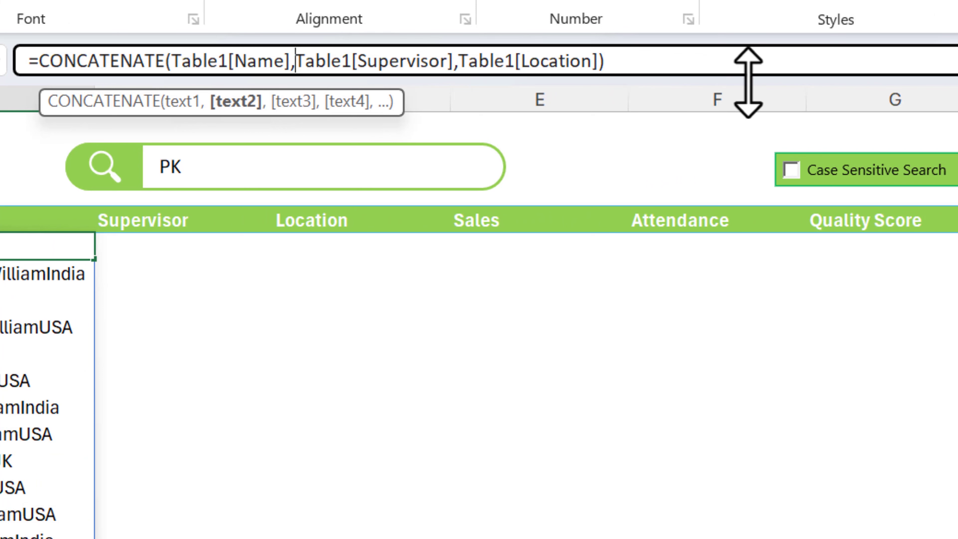
type("\"")
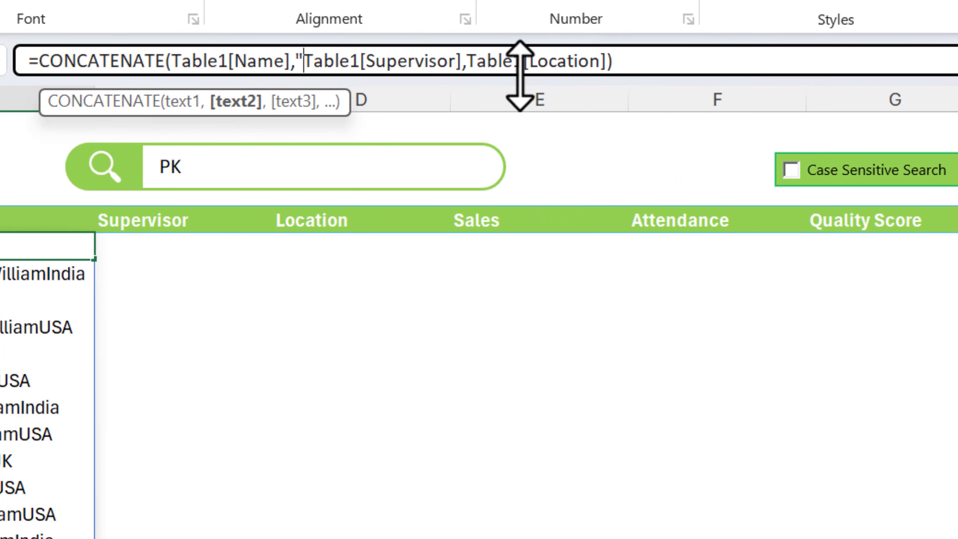
key("Escape")
left_click(293, 60)
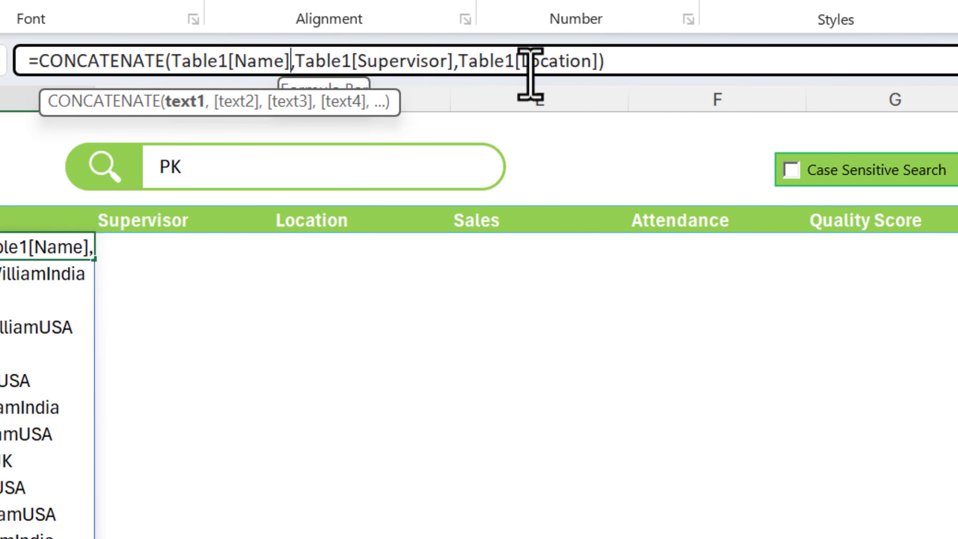
left_click(295, 61)
type("\"*\"")
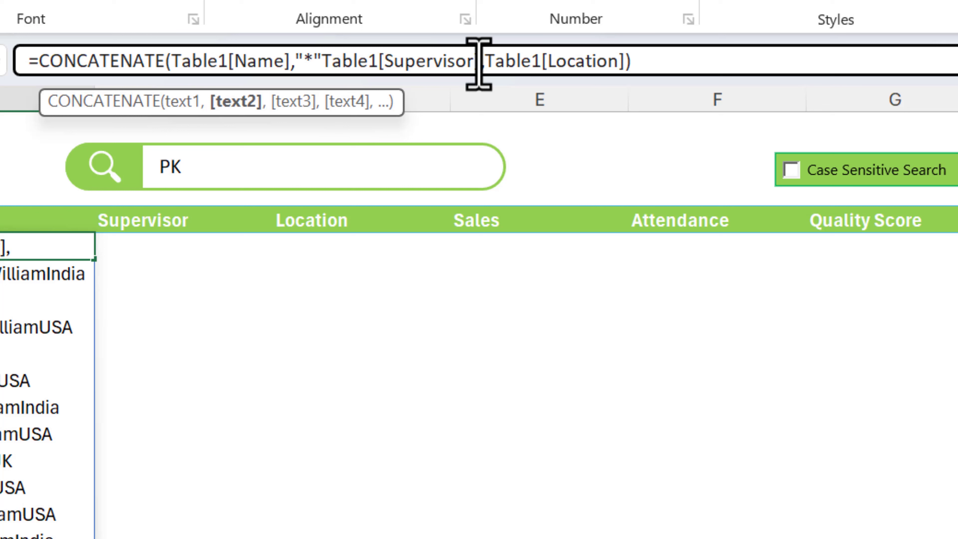
type(",")
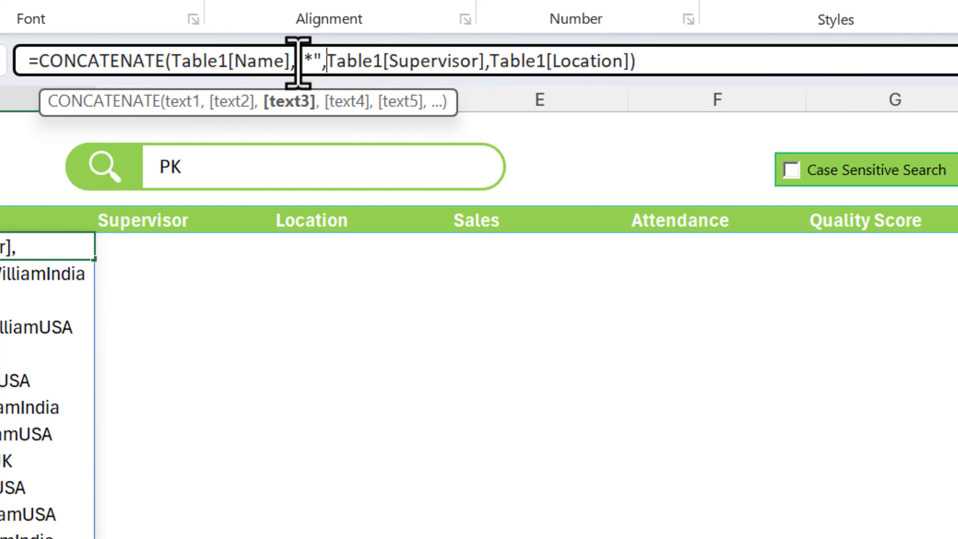
Insert the same "*" separator between Table1[Supervisor] and Table1[Location] and commit the formula
left_click_drag(295, 60, 320, 61)
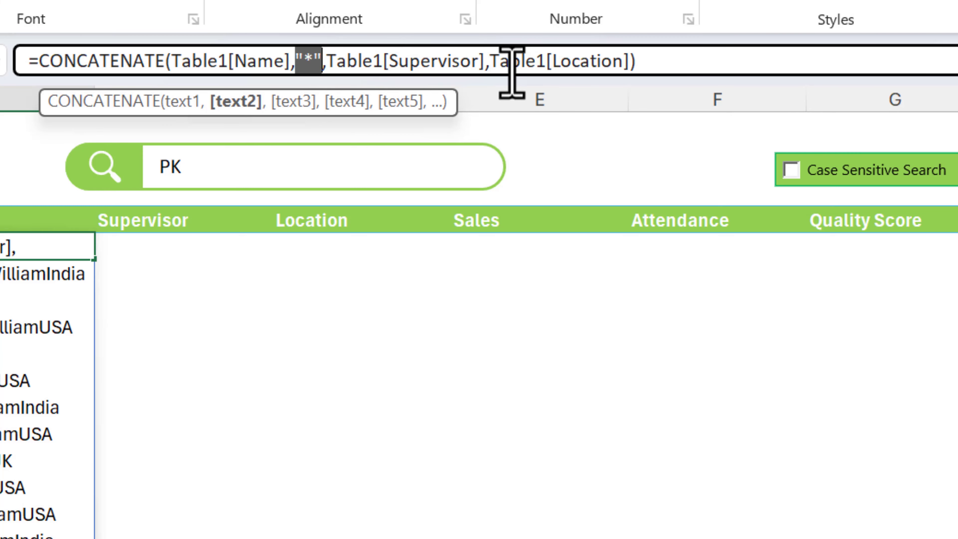
left_click(494, 71)
key("ctrl+v")
type(",")
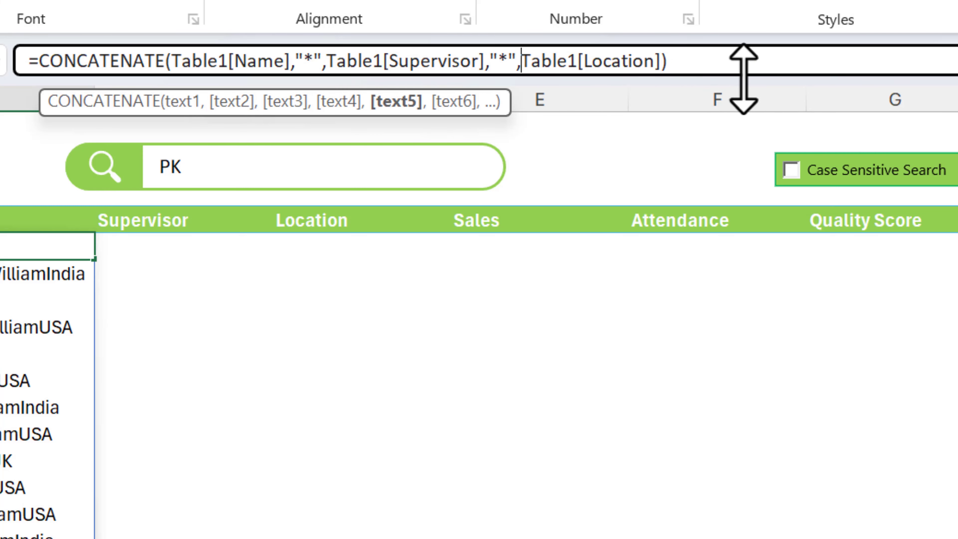
key("Return")
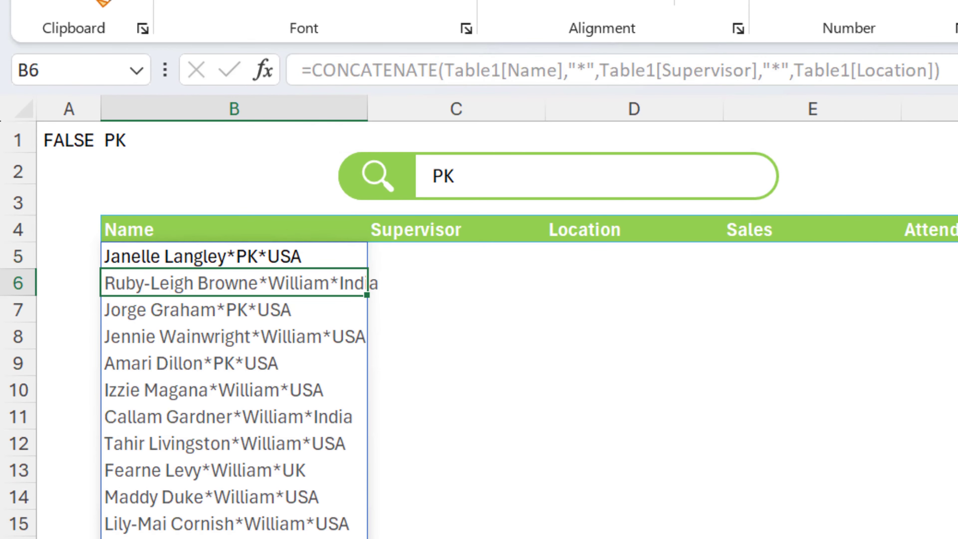
Copy the full text of the CONCATENATE formula in cell B5, leaving the cell unedited
key("Up")
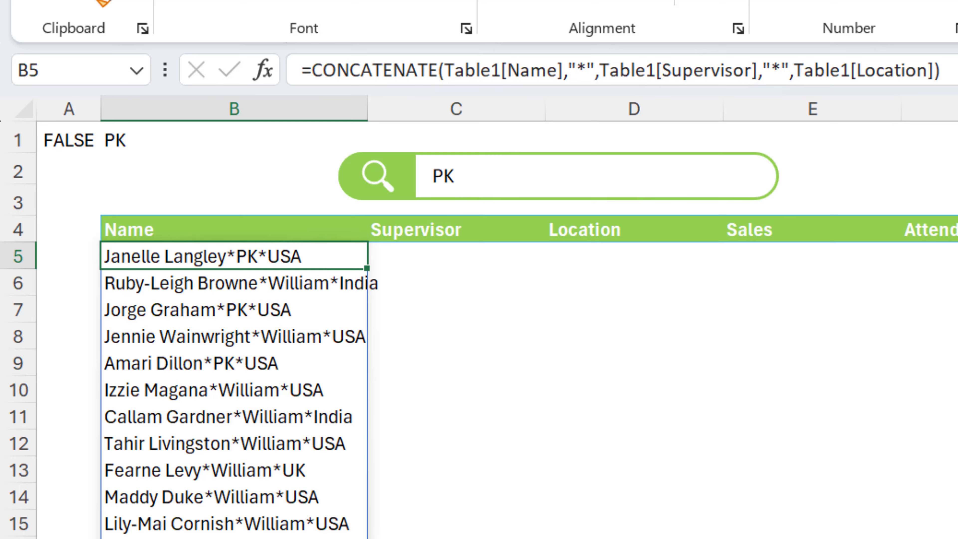
left_click_drag(954, 76, 245, 72)
key("ctrl+c")
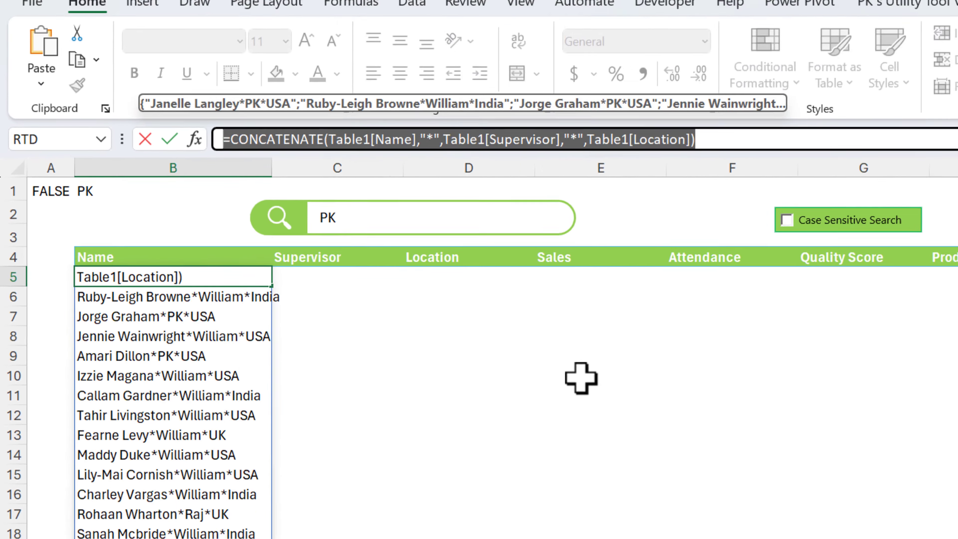
key("Escape")
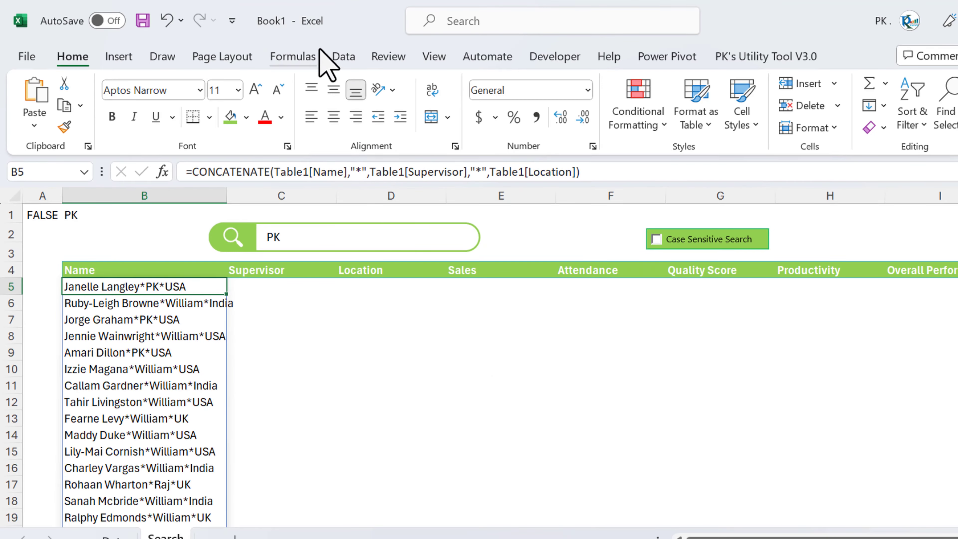
Define a workbook-scoped name Combined_Columns that refers to the copied CONCATENATE formula
left_click(317, 57)
left_click(518, 99)
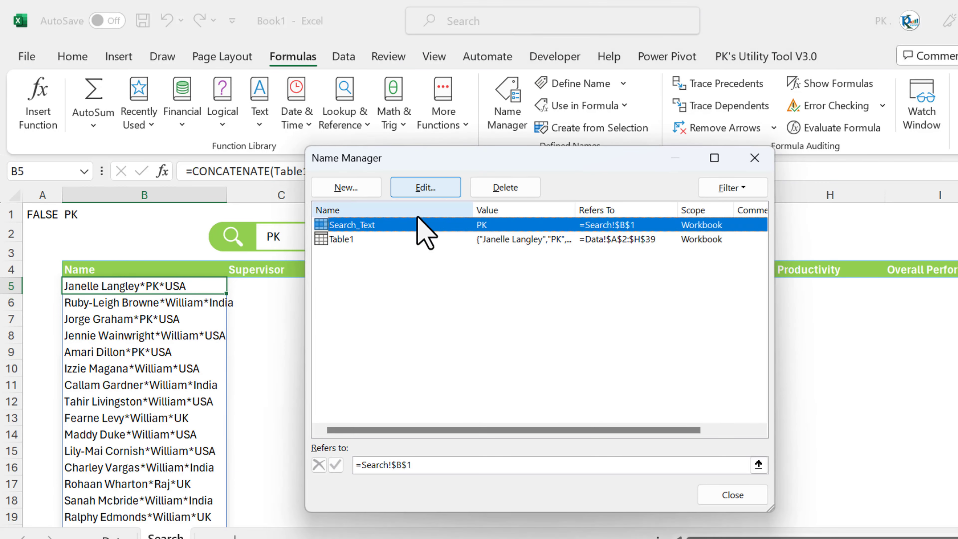
left_click(364, 189)
type("Co")
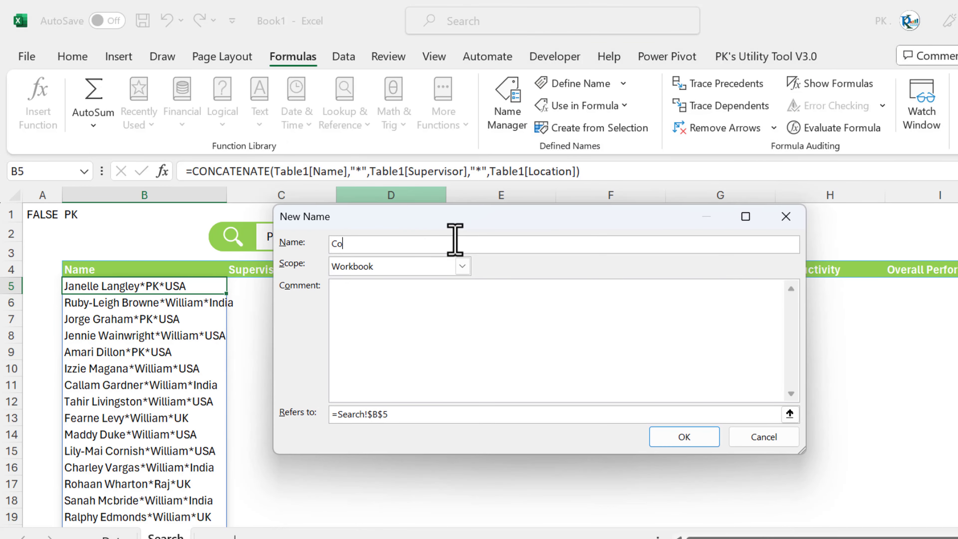
type("mbined_Columns")
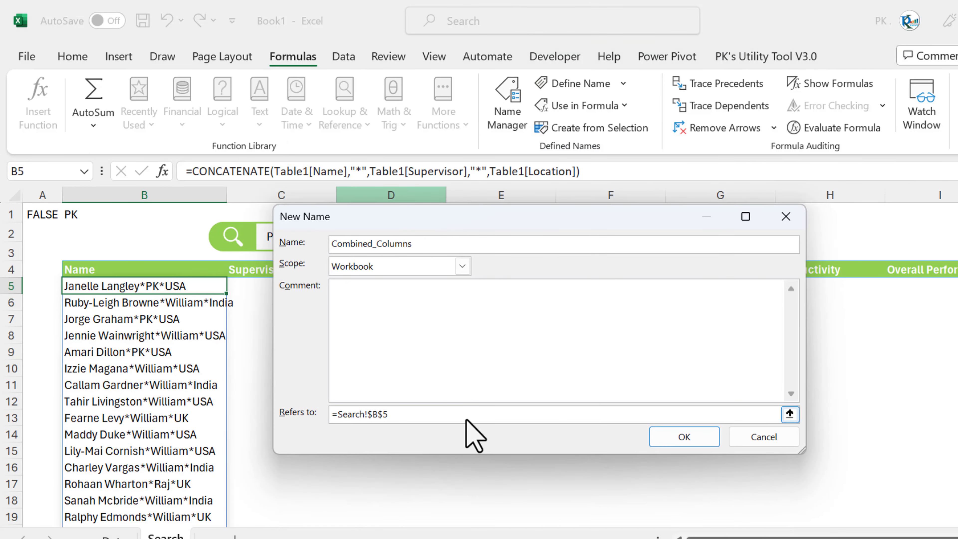
left_click_drag(466, 414, 349, 413)
key("ctrl+v")
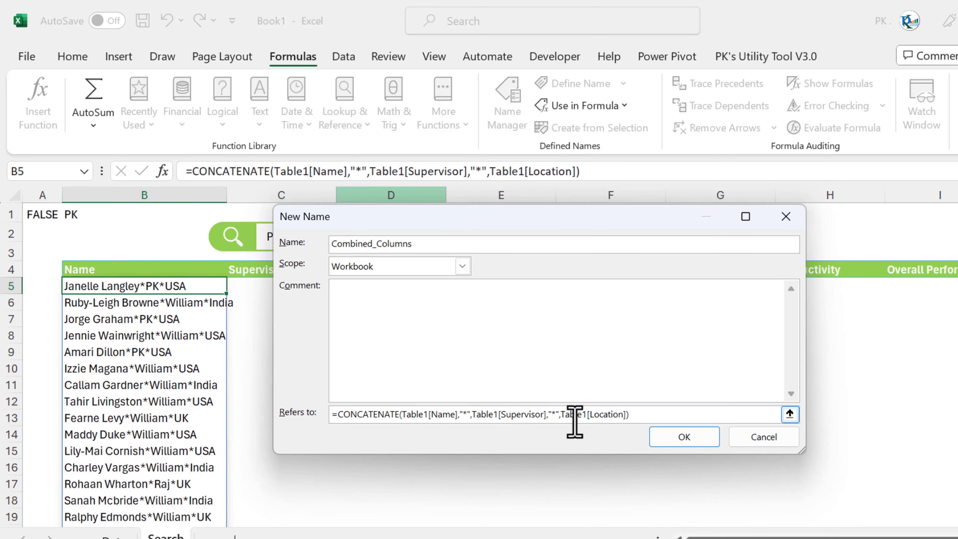
left_click(682, 438)
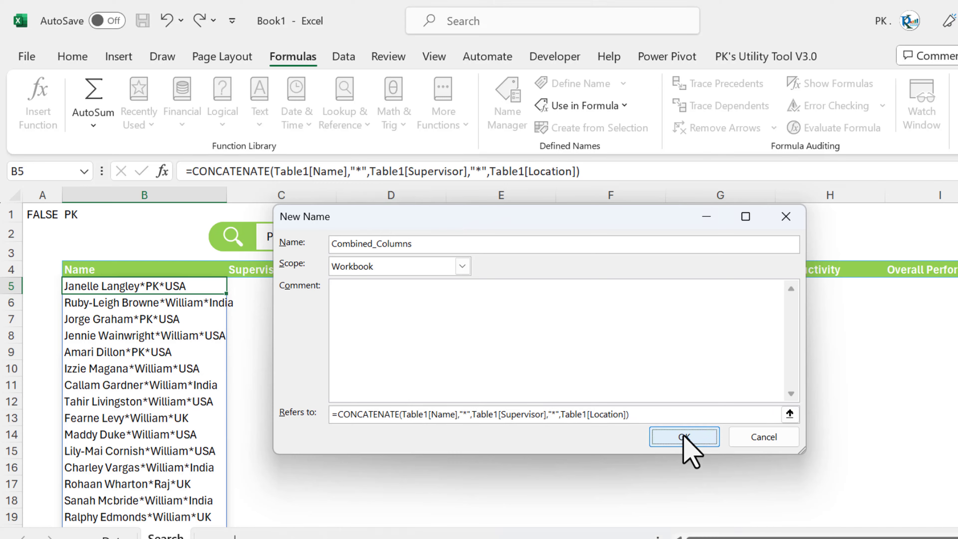
left_click(734, 496)
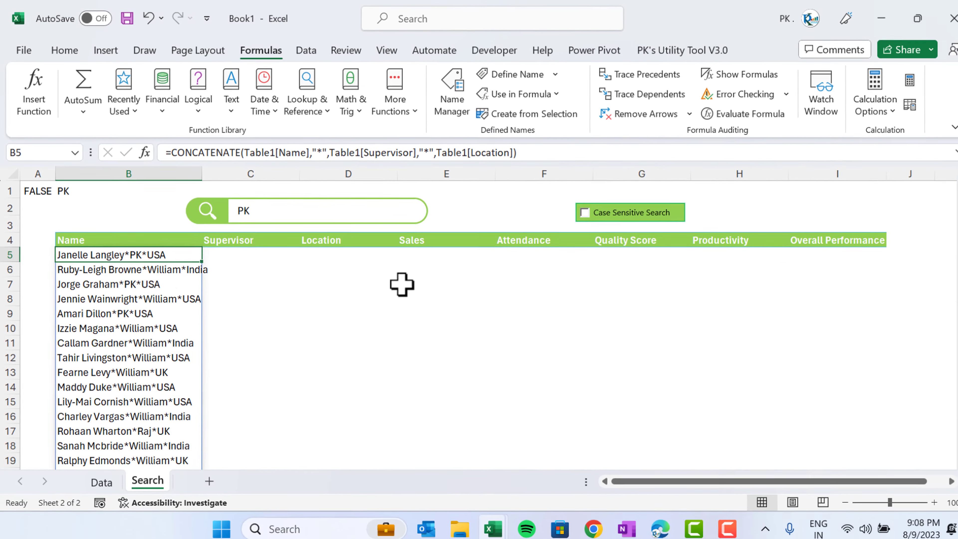
Clear the CONCATENATE formula from cell B5 of the Search sheet
key("Delete")
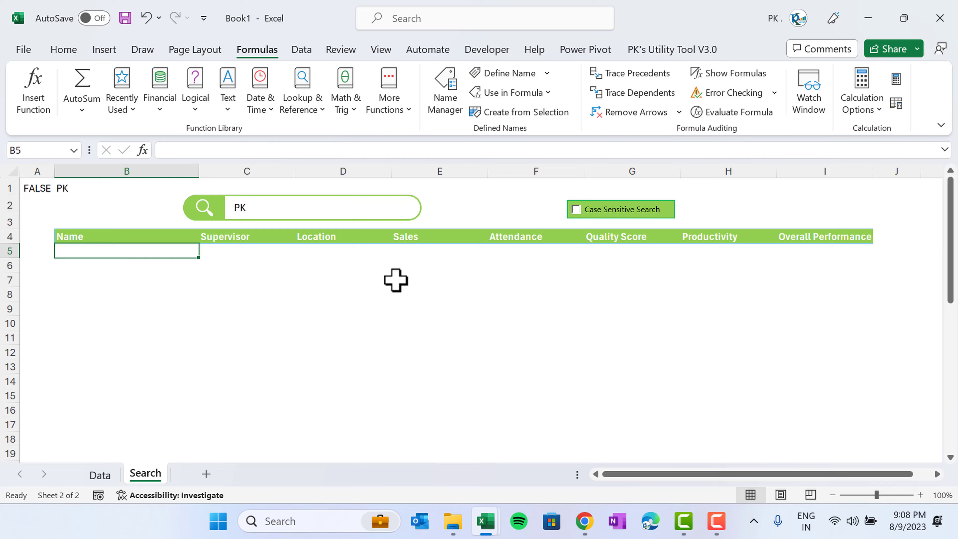
key("Up")
key("Down")
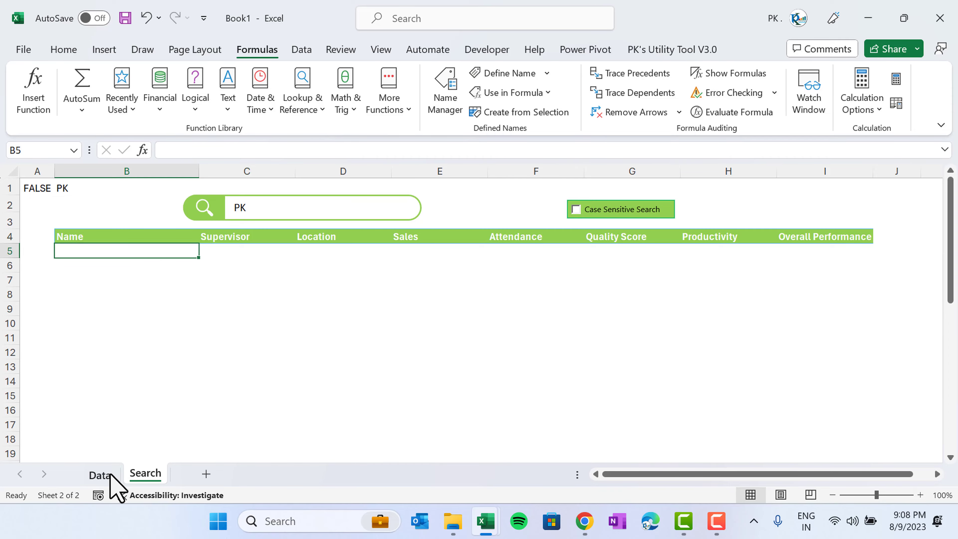
Rename the table on the Data sheet to Data
left_click(100, 475)
scroll(264, 231, "up", 7)
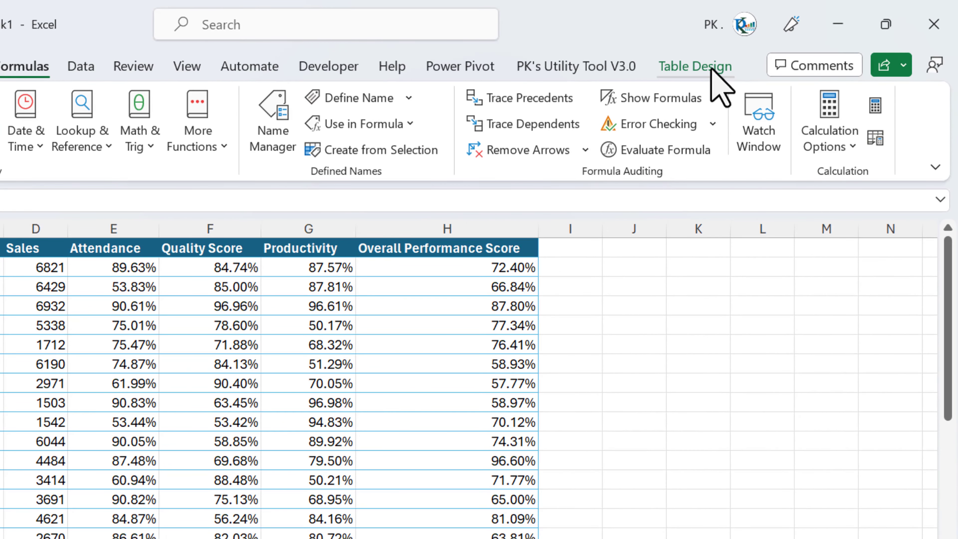
left_click(712, 70)
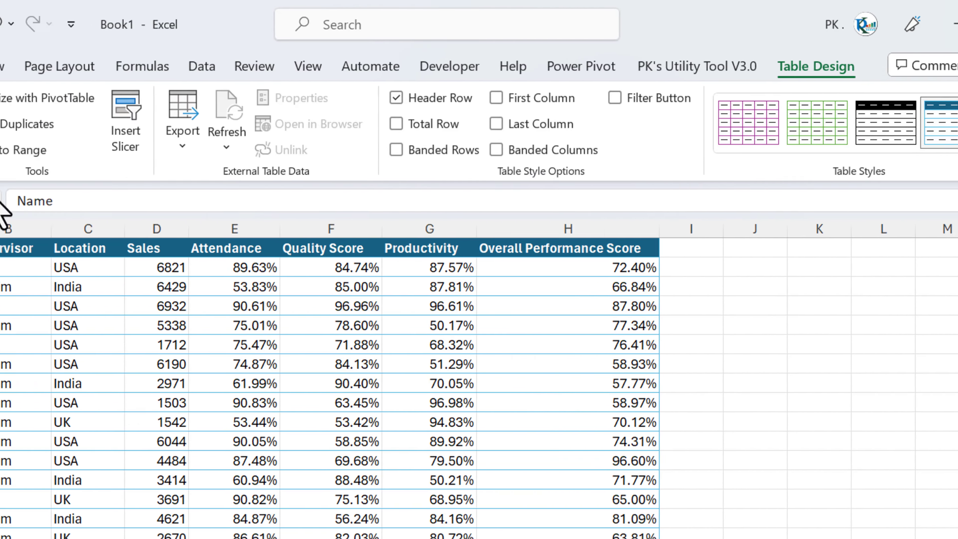
left_click(67, 122)
type("D")
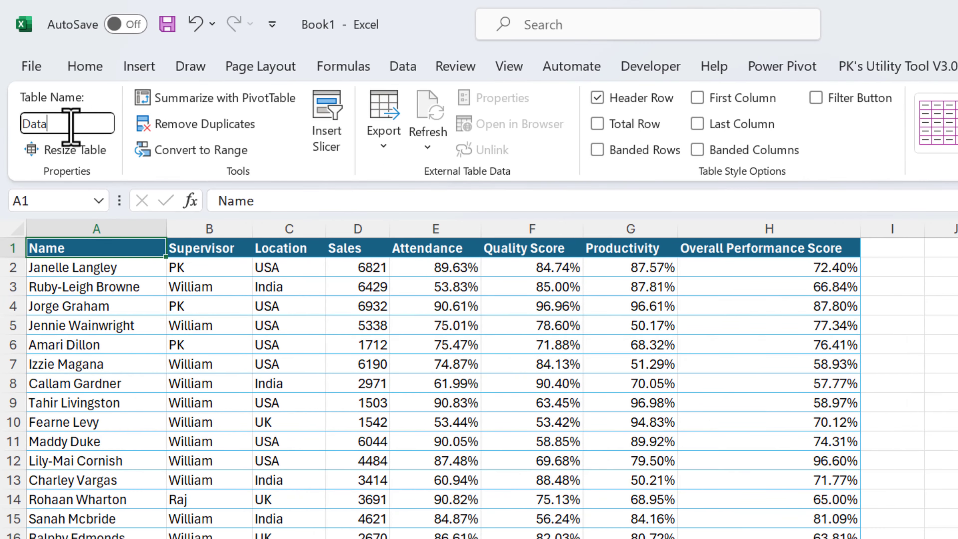
type("ata")
key("Return")
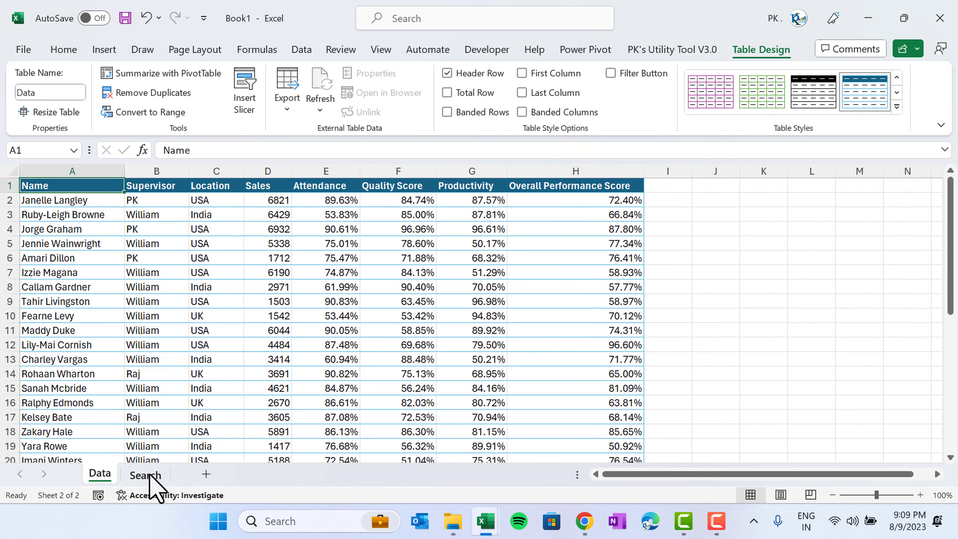
Start a FILTER formula in cell B5 of the Search sheet with the Data table as its array
left_click(145, 475)
type("=fil")
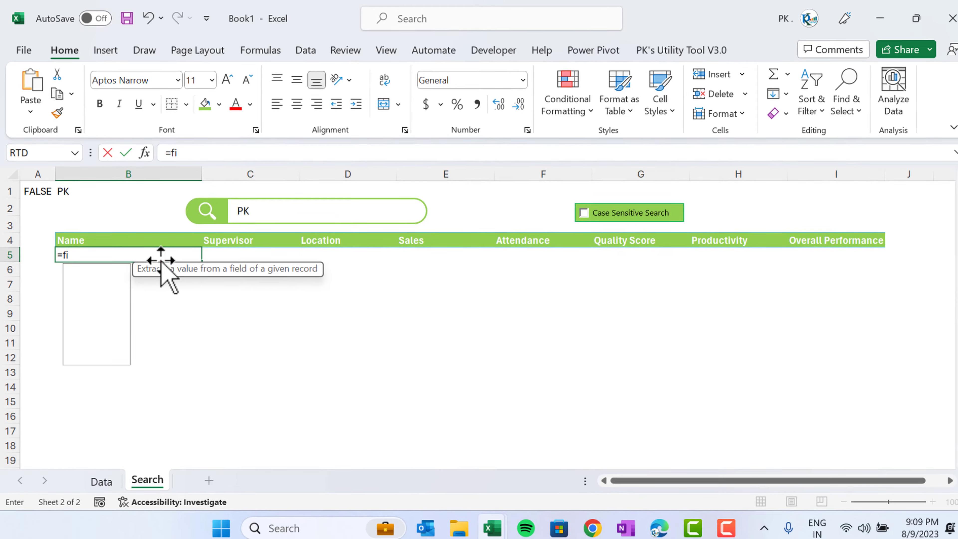
key("Tab")
type("data")
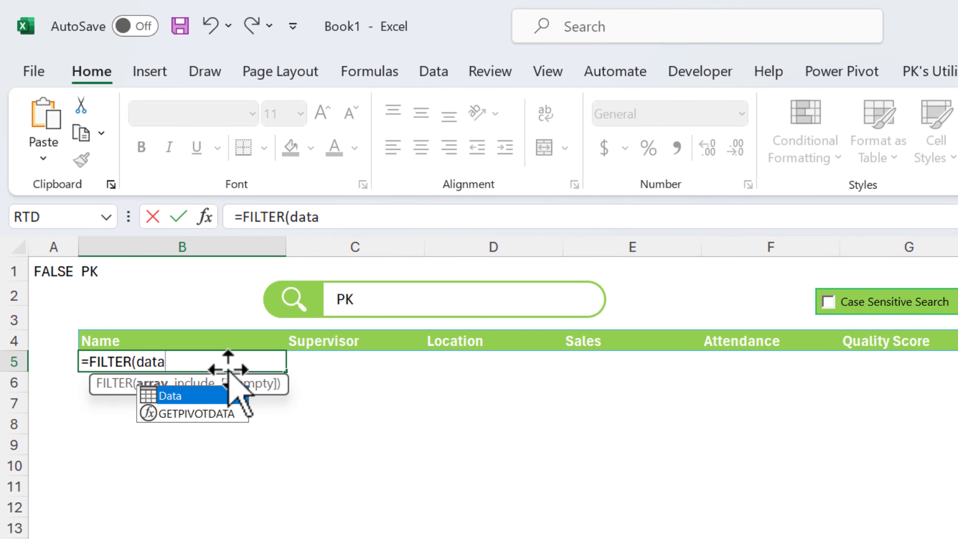
key("Tab")
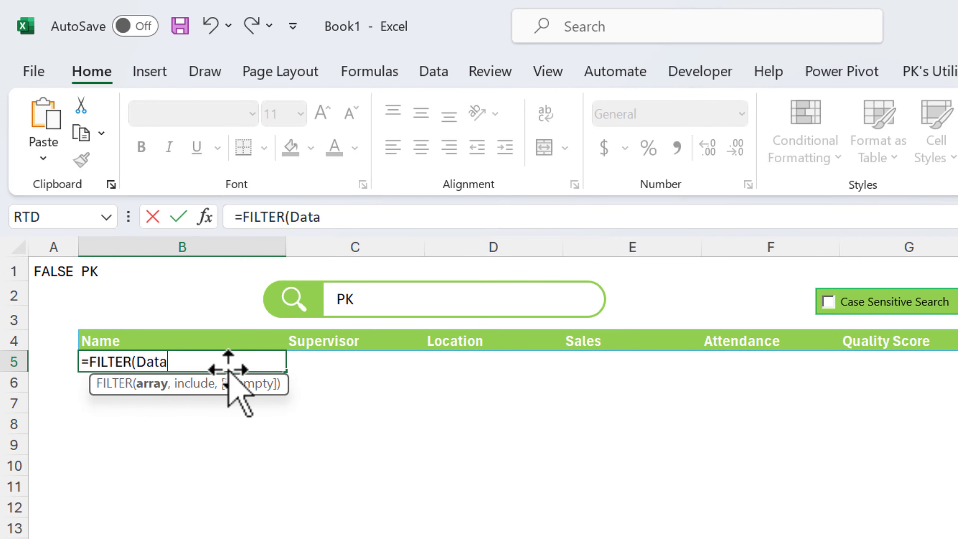
type(",")
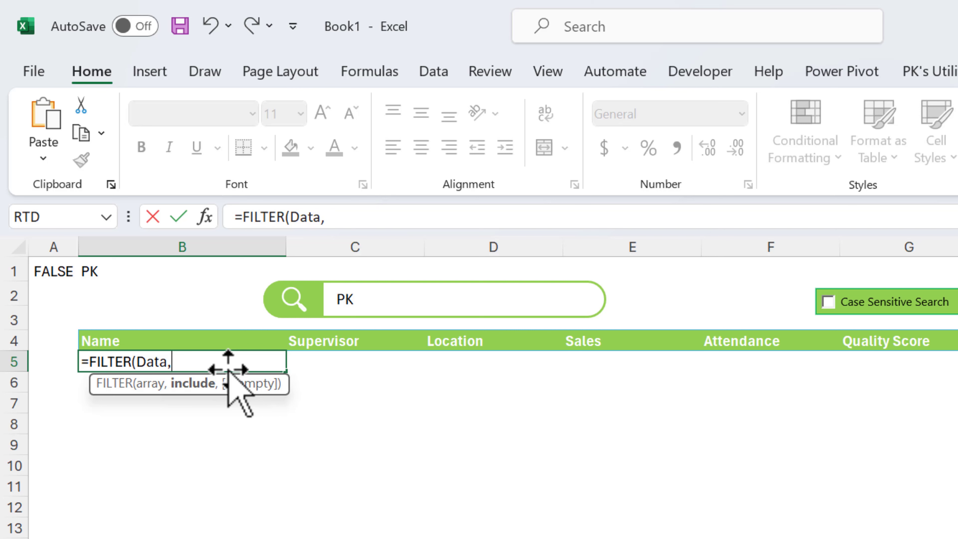
Enter SEARCH(Search_Text,Combined_Columns) as the include argument of the FILTER formula in B5 and preview that expression's result
type("ser")
key("BackSpace")
type("a")
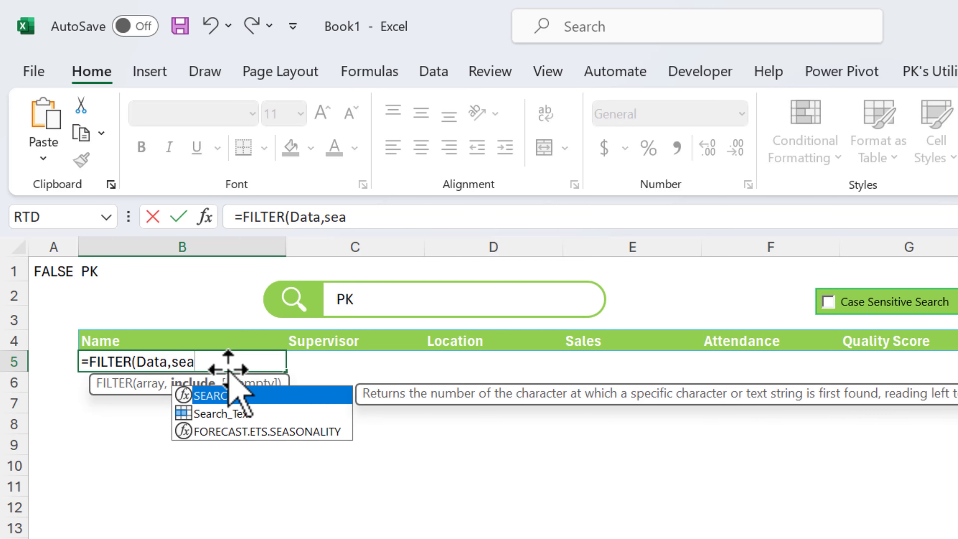
key("Tab")
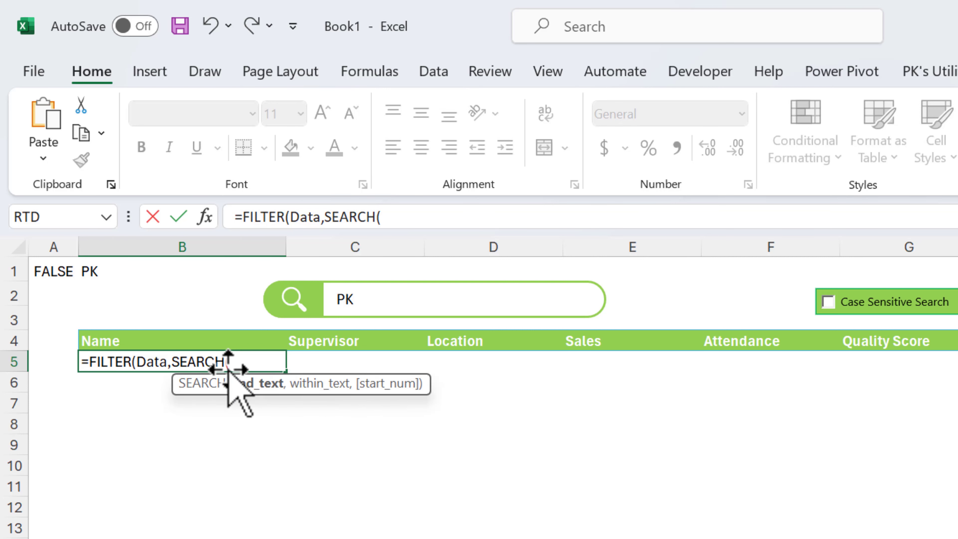
type("se")
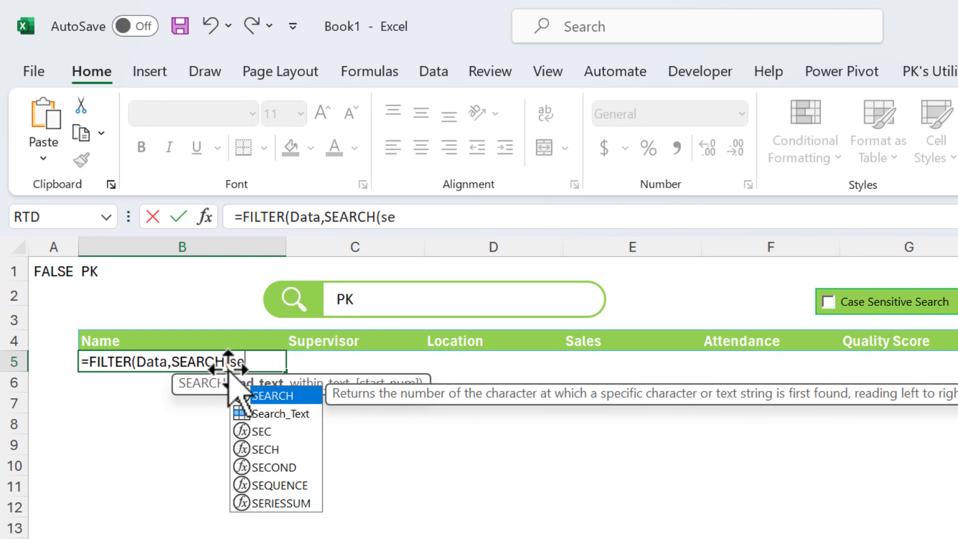
key("Down")
key("Tab")
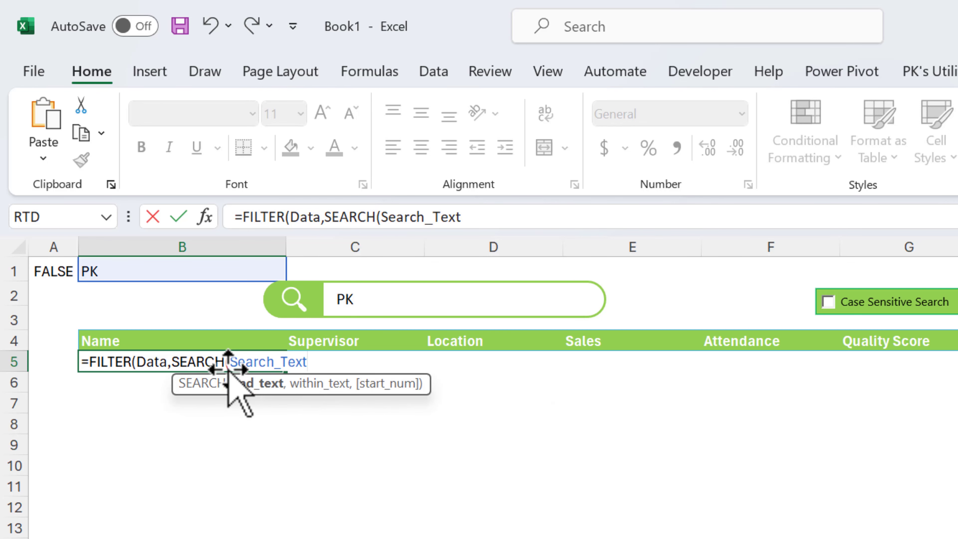
type(",com")
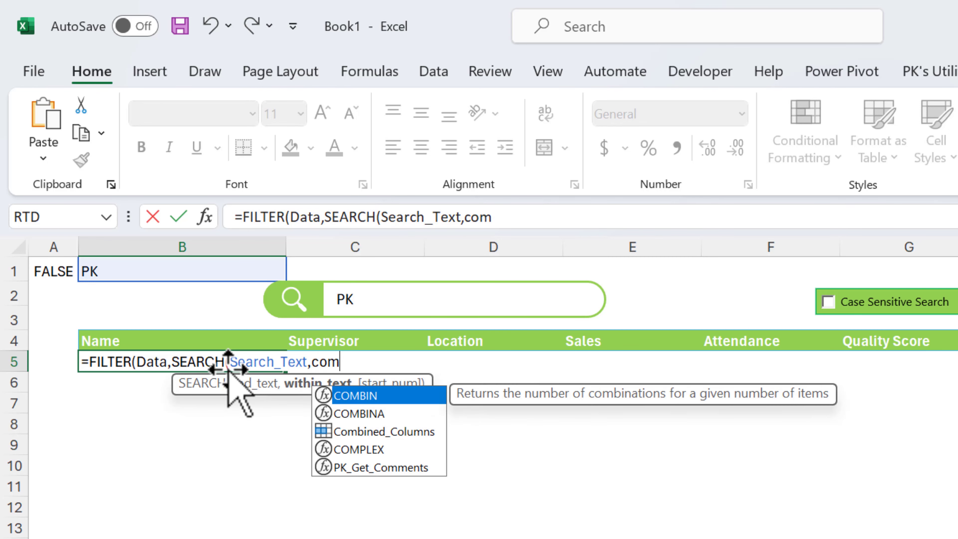
key("Down")
key("Down")
key("Tab")
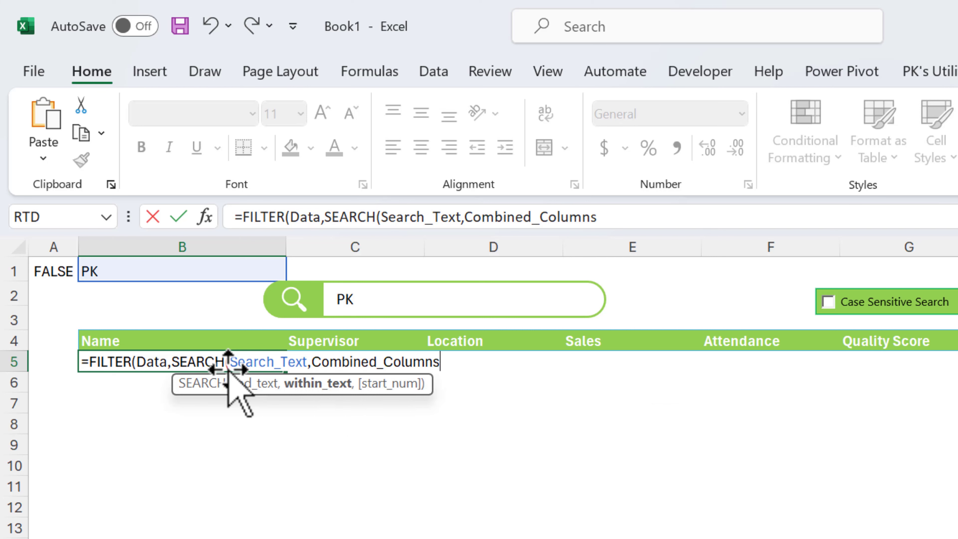
type(")")
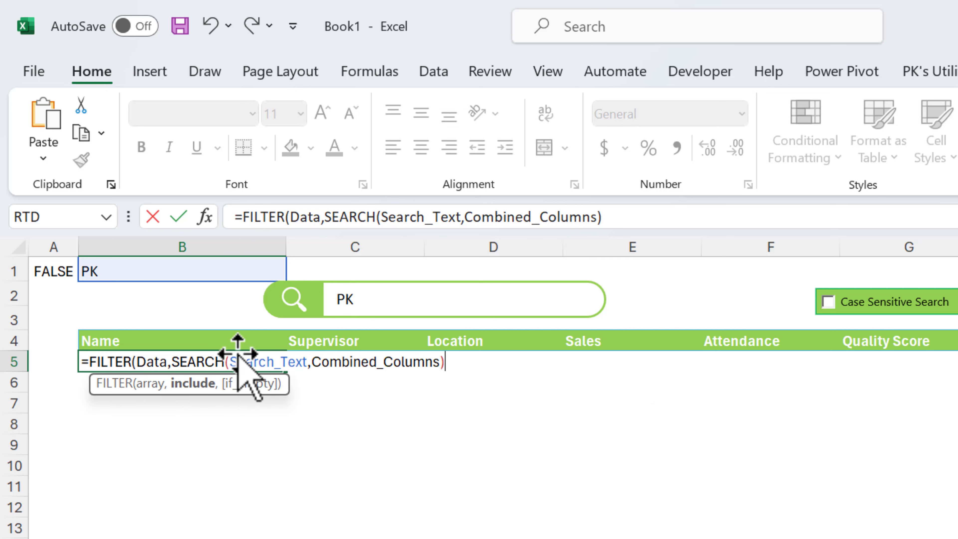
left_click_drag(325, 217, 645, 217)
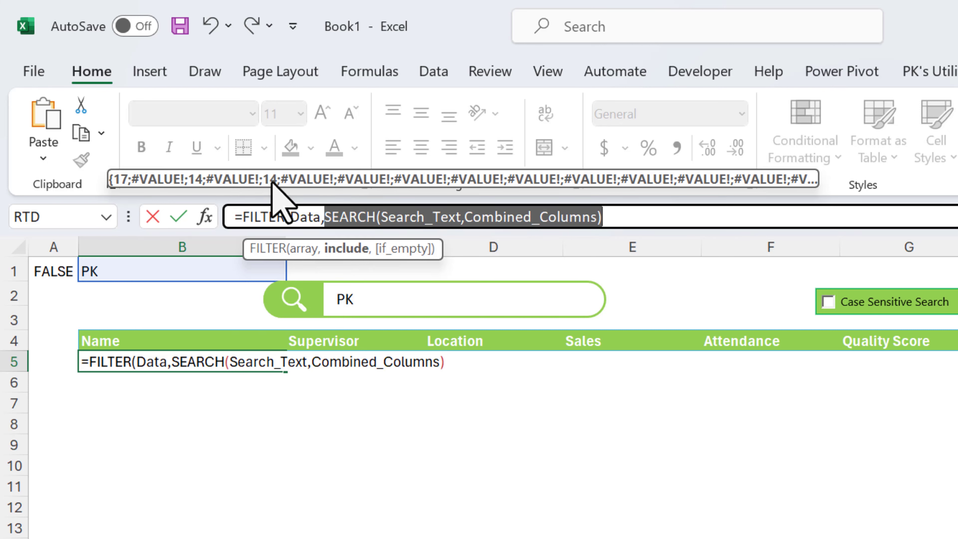
Nest the SEARCH expression of the B5 formula inside an ISERROR function
left_click(172, 362)
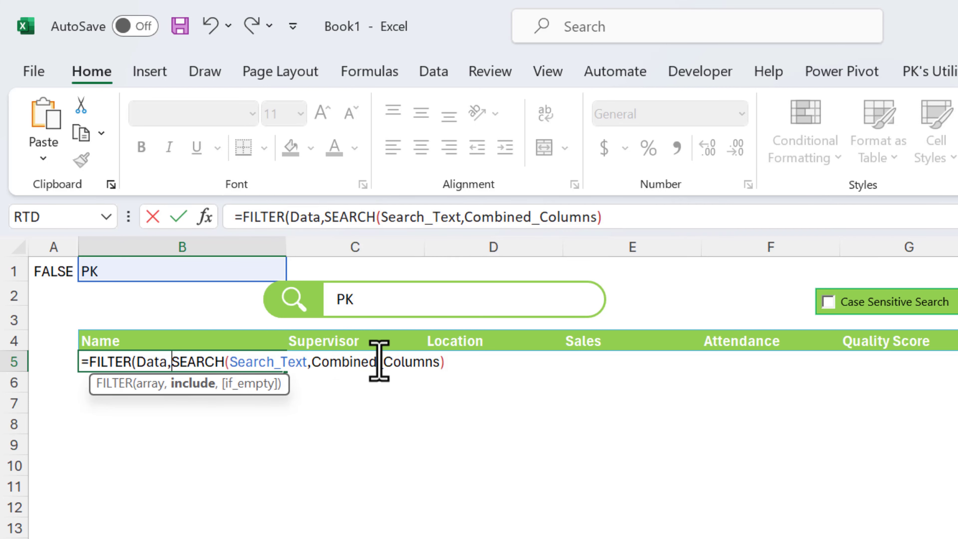
type("ise")
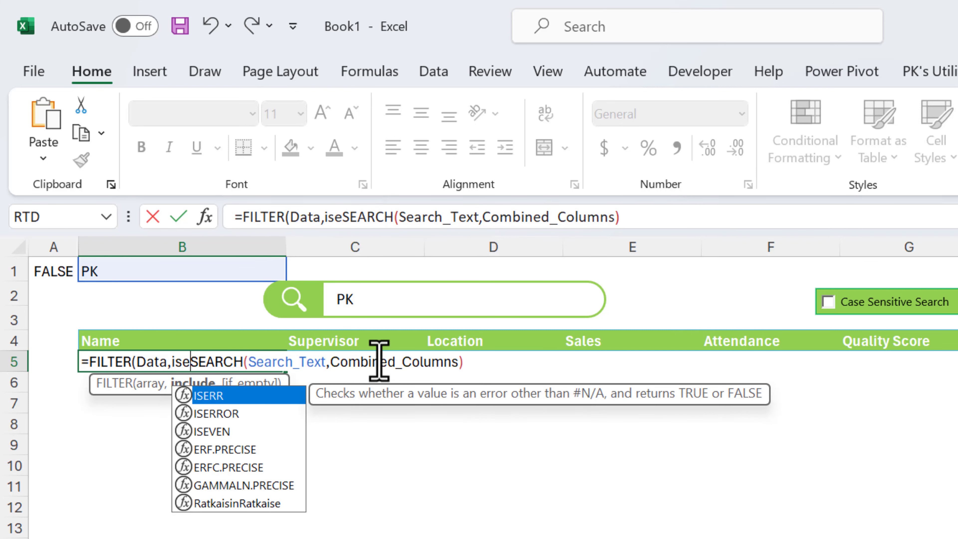
key("Down")
key("Tab")
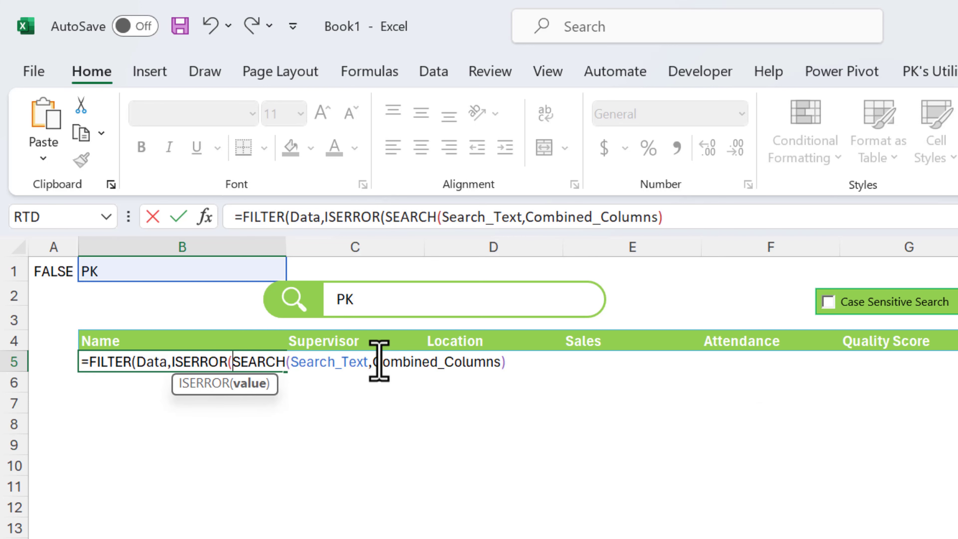
left_click(705, 217)
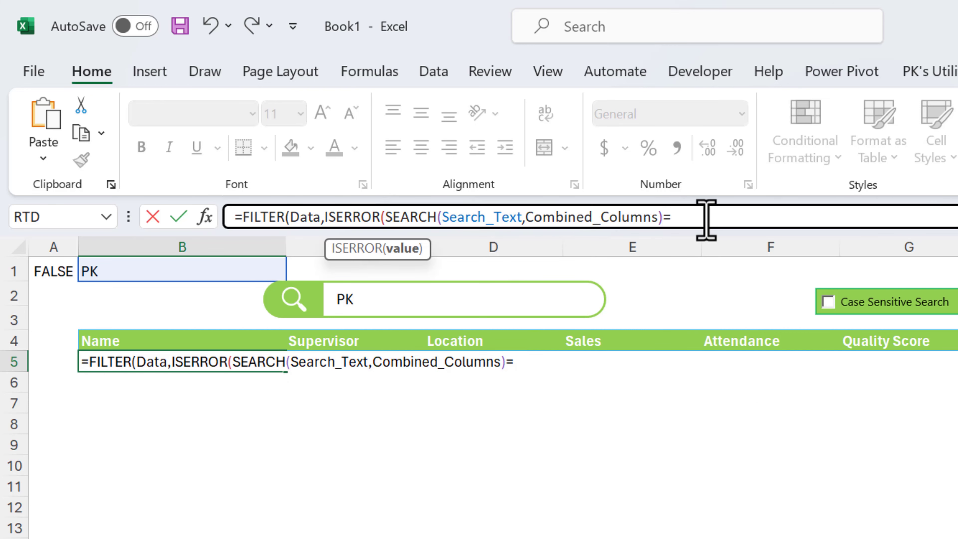
Insert a NOT function in front of ISERROR to reverse the error test in the B5 formula
left_click(326, 217)
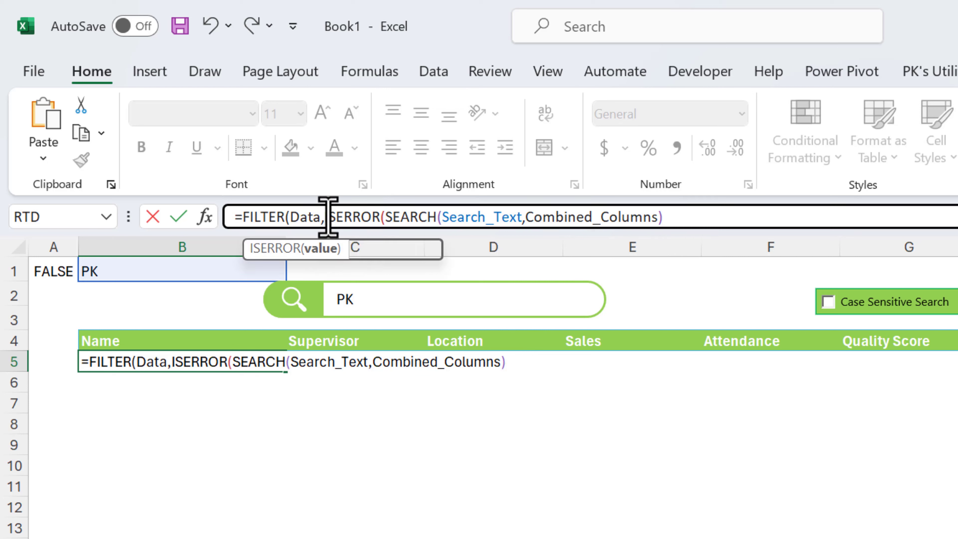
type("ned_Co")
key("Down")
key("Down")
key("Down")
key("Down")
key("Down")
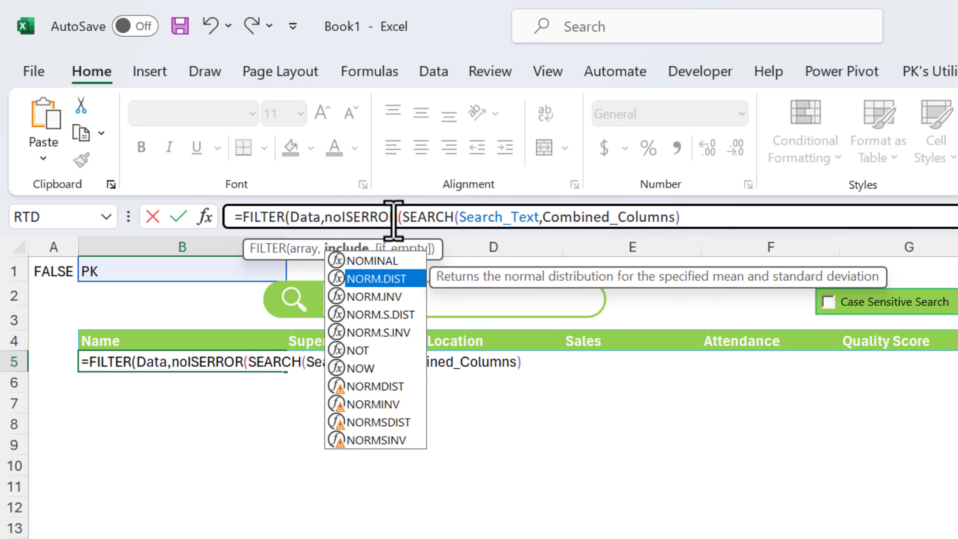
key("Tab")
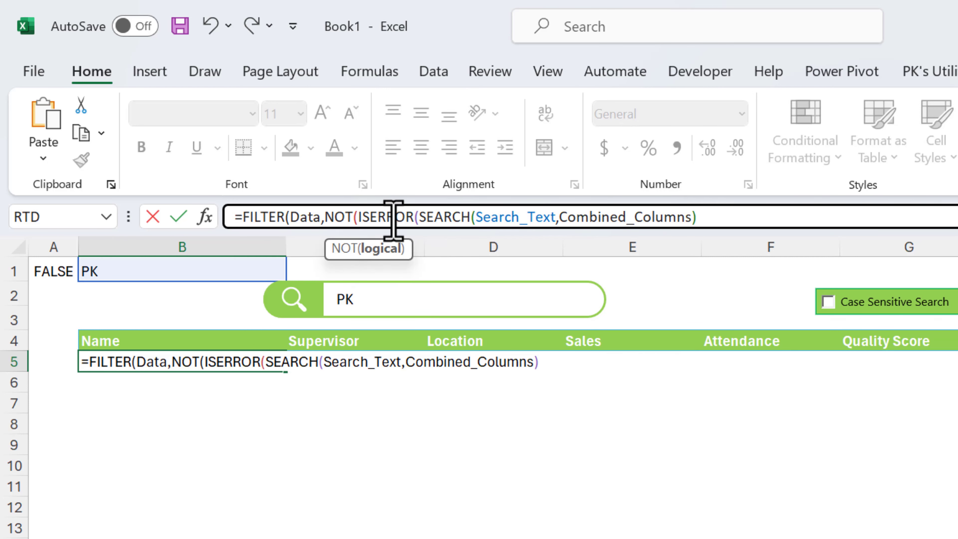
Close the ISERROR and NOT functions, set FILTER's if_empty argument to empty text "" and commit the formula in B5
left_click(746, 218)
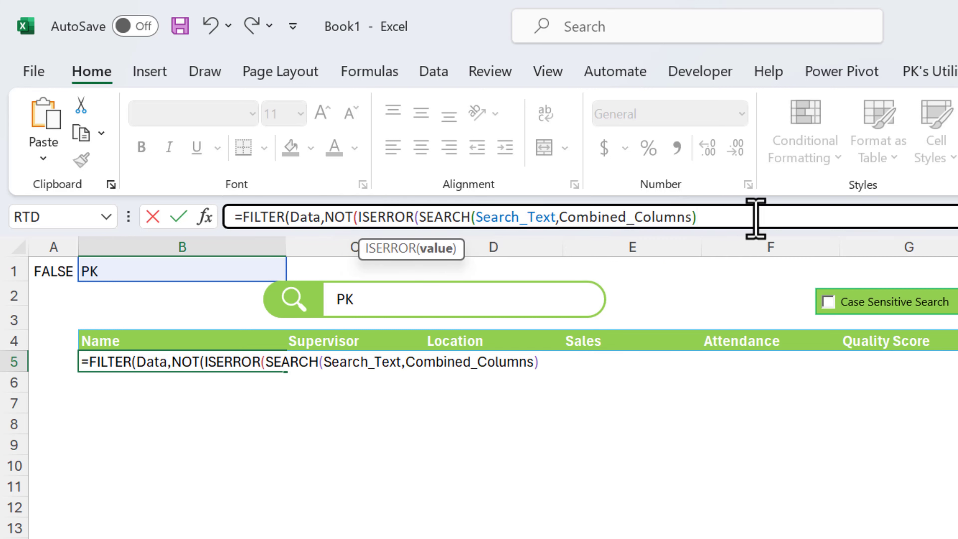
type(")),")
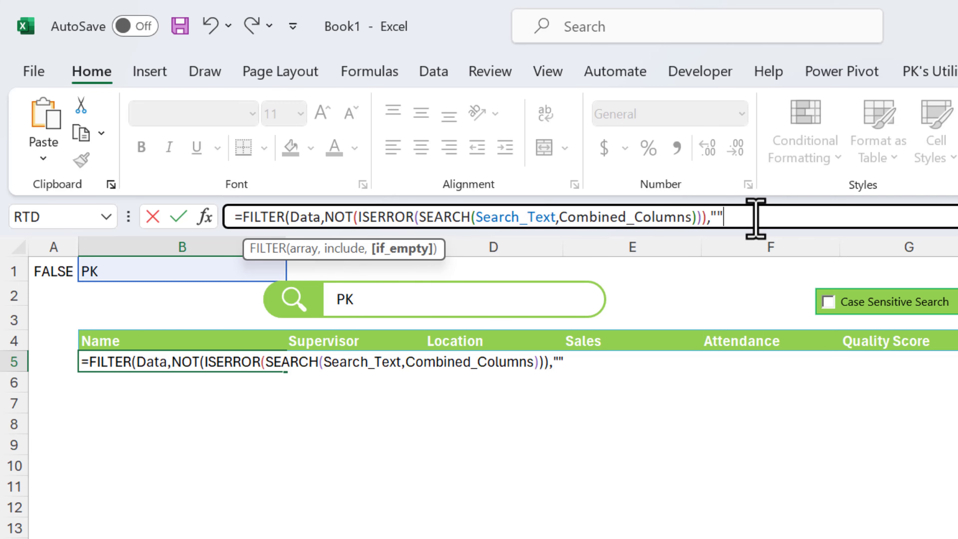
type("\"\")")
key("Return")
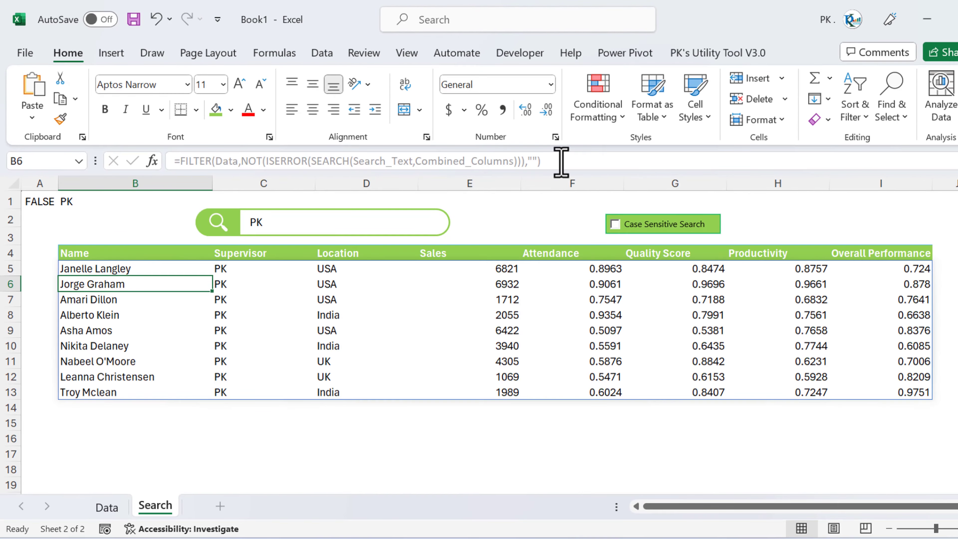
key("Up")
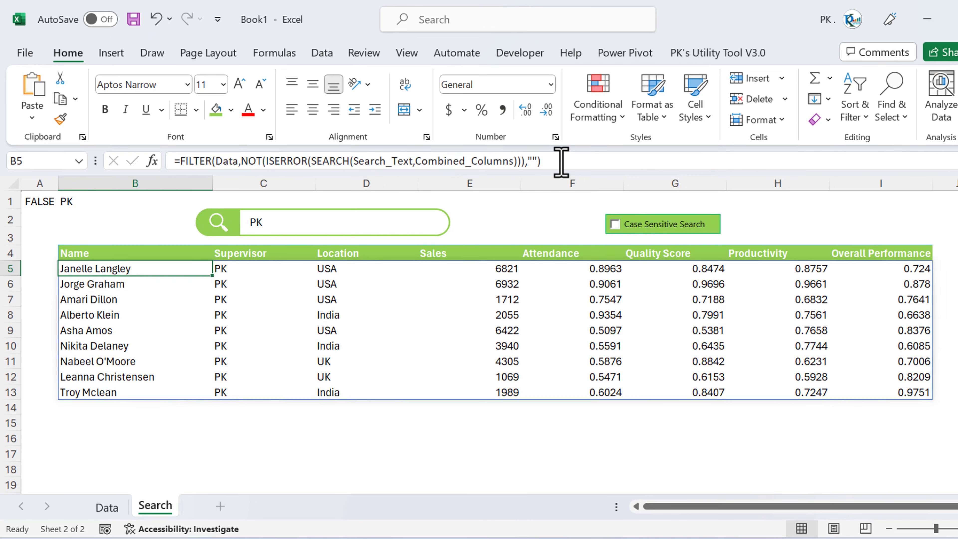
Test the search box with the terms pk, uk and usa
left_click(291, 221)
key("BackSpace")
key("BackSpace")
type("pk")
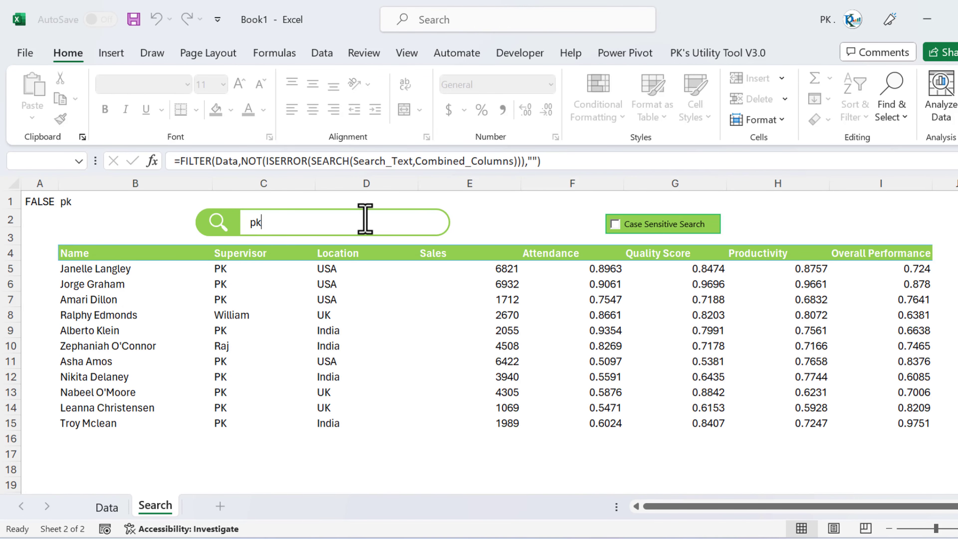
key("BackSpace")
key("BackSpace")
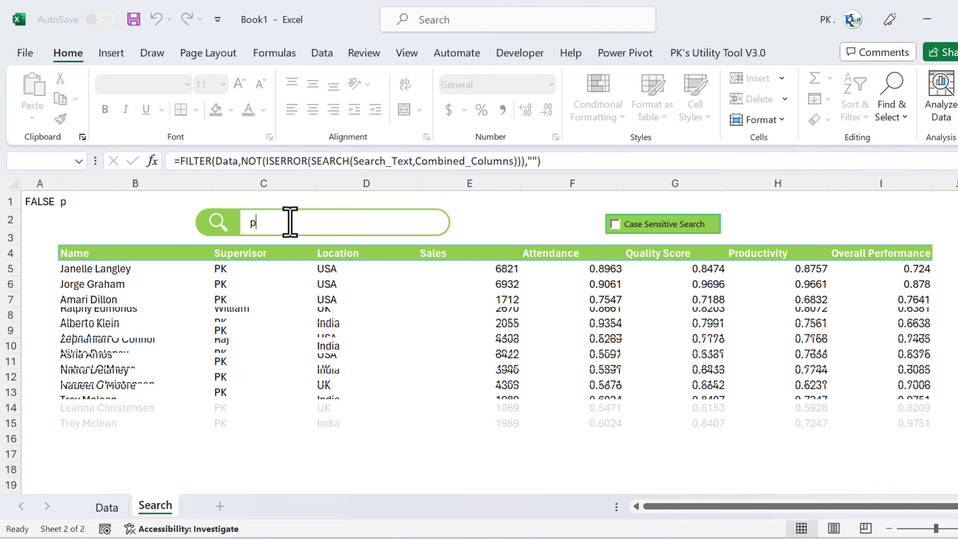
type("uk")
key("BackSpace")
key("BackSpace")
type("usa")
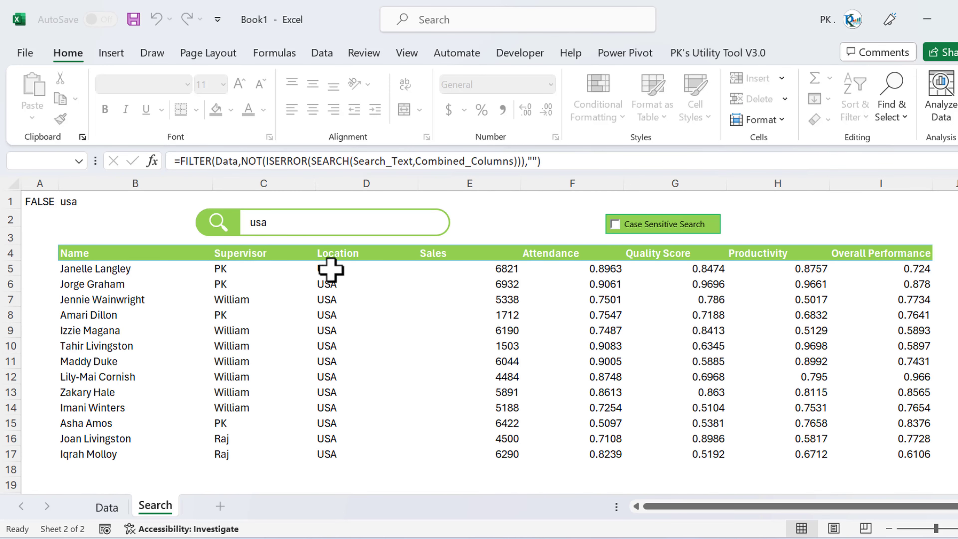
Switch the Case Sensitive Search option on and back off to try it on the usa results
left_click(612, 225)
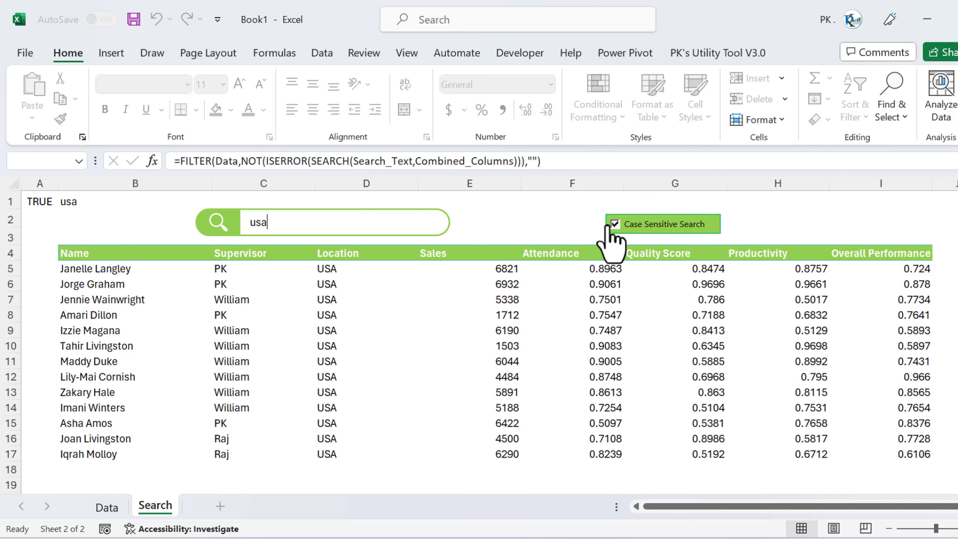
left_click(614, 223)
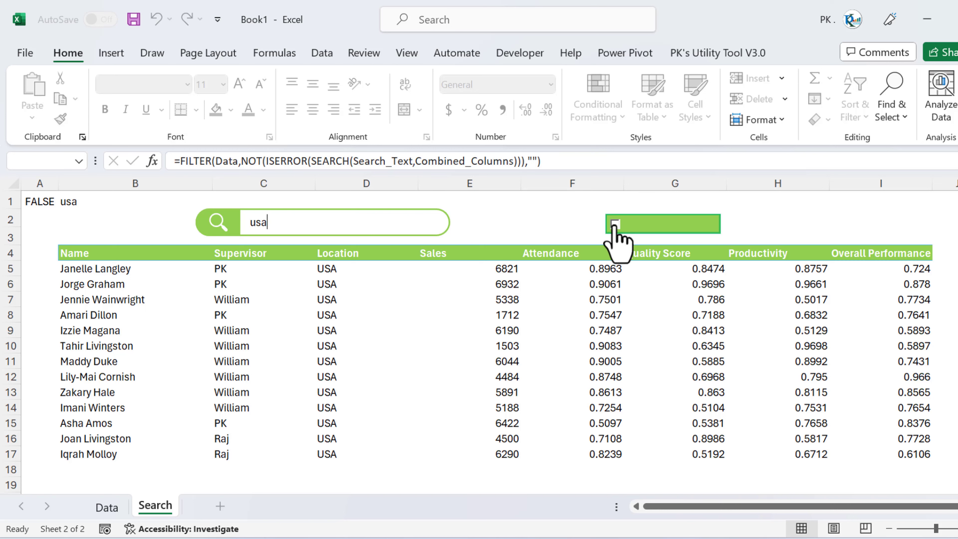
left_click(589, 273)
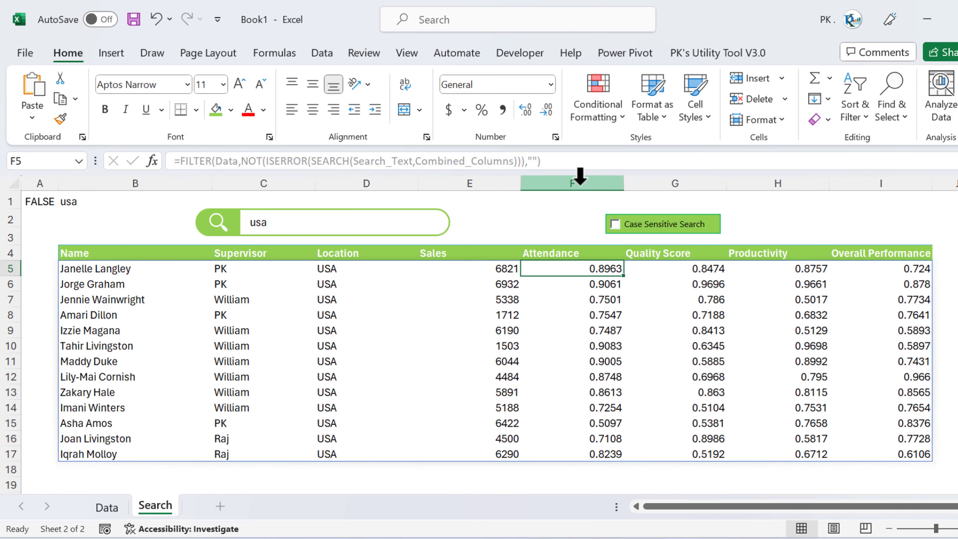
Format columns F to I of the Search sheet as percentages
left_click(580, 182)
left_click_drag(580, 183, 870, 214)
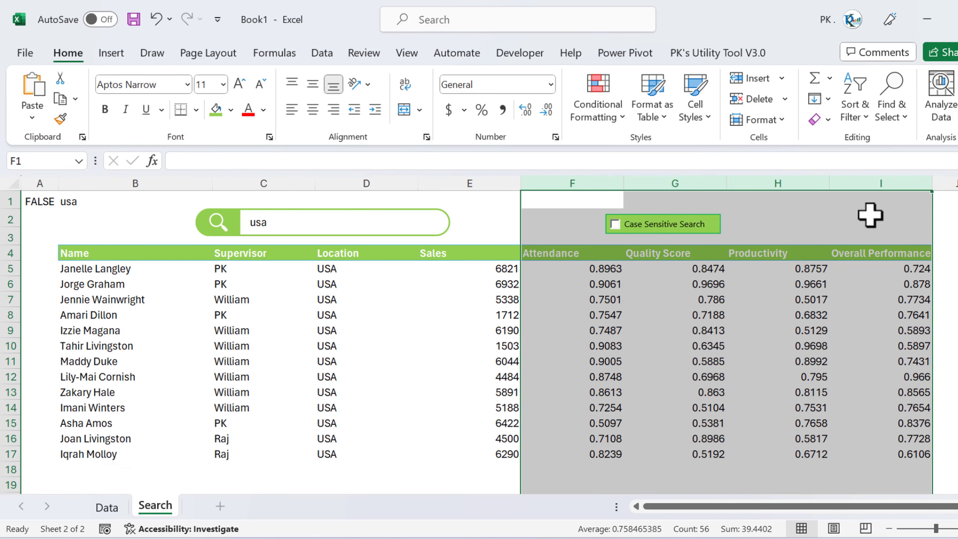
key("ctrl+shift+5")
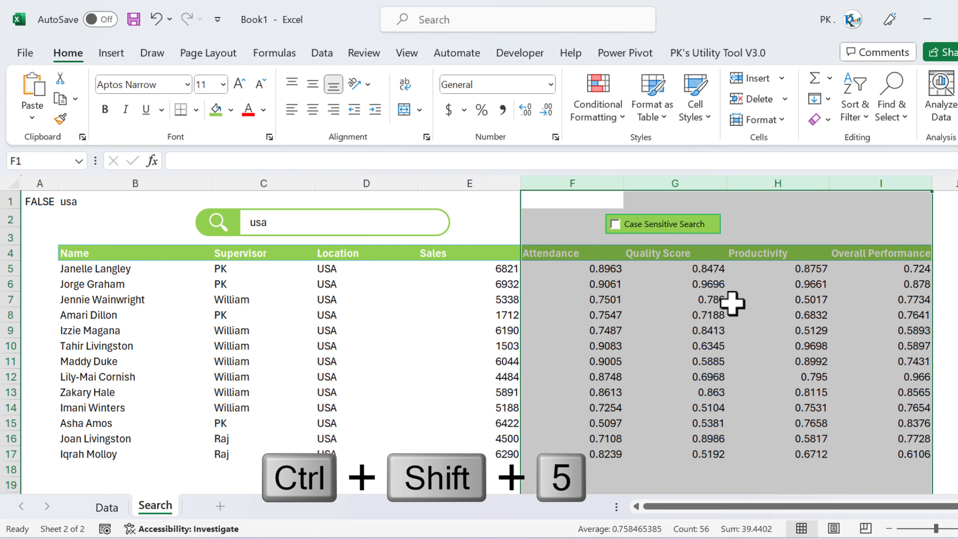
Center columns B to I horizontally and vertically, from the header row 4 down to the sheet's last row
left_click(102, 253)
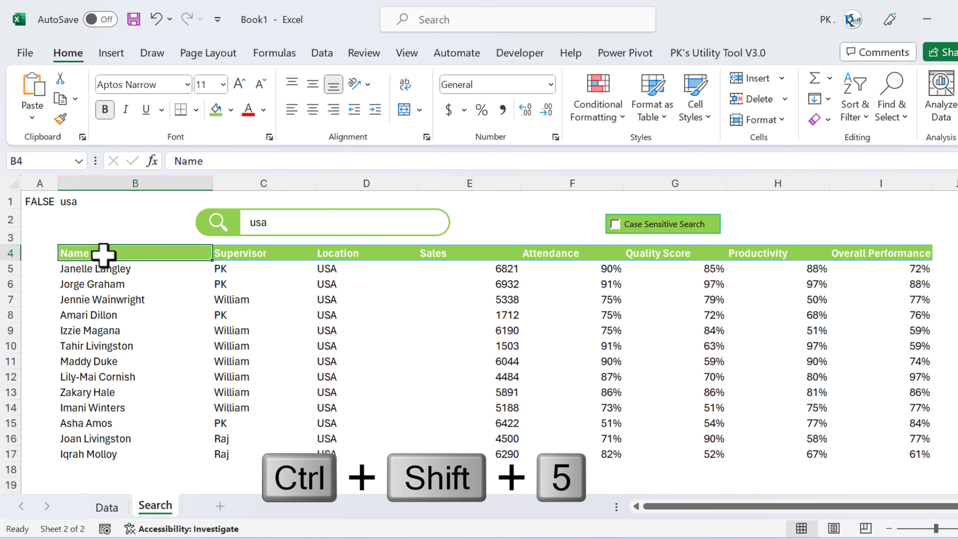
key("ctrl+shift+Right")
key("ctrl+shift+Down")
key("ctrl+shift+Down")
left_click(314, 110)
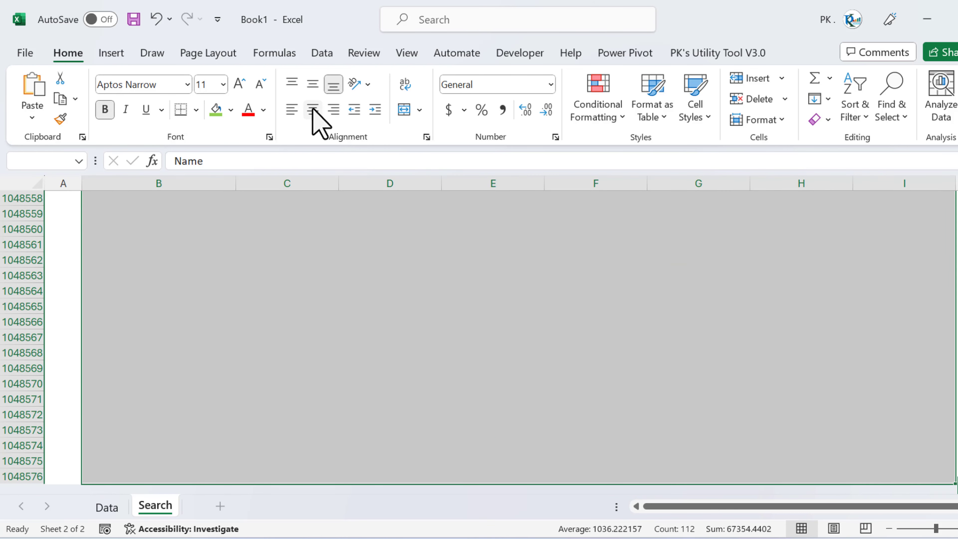
left_click(313, 84)
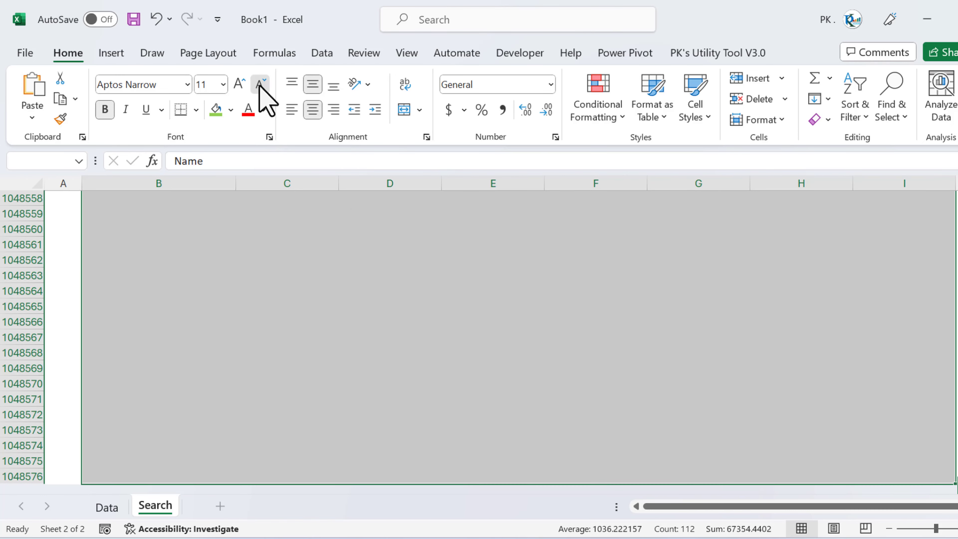
Reduce the font size of the header and results range to 9
left_click(260, 85)
left_click(260, 85)
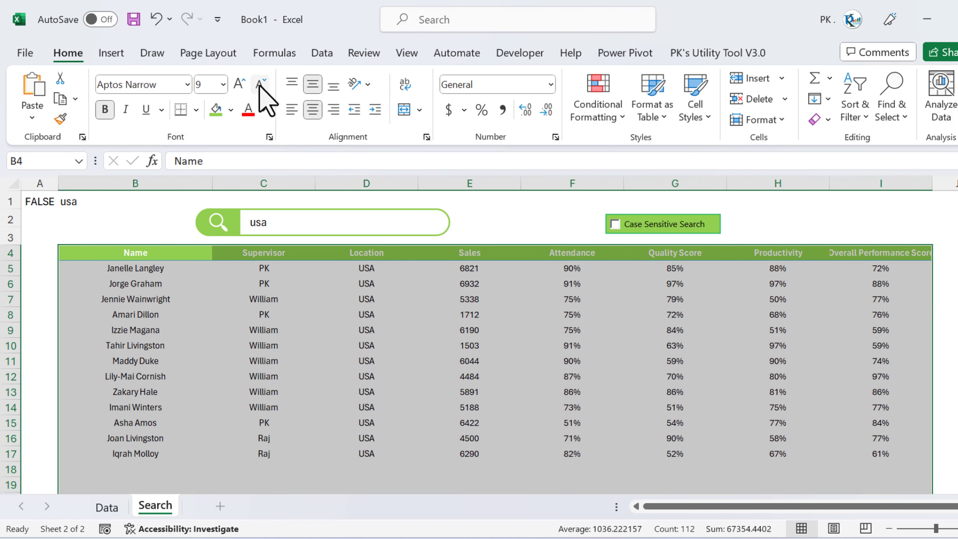
left_click(201, 251)
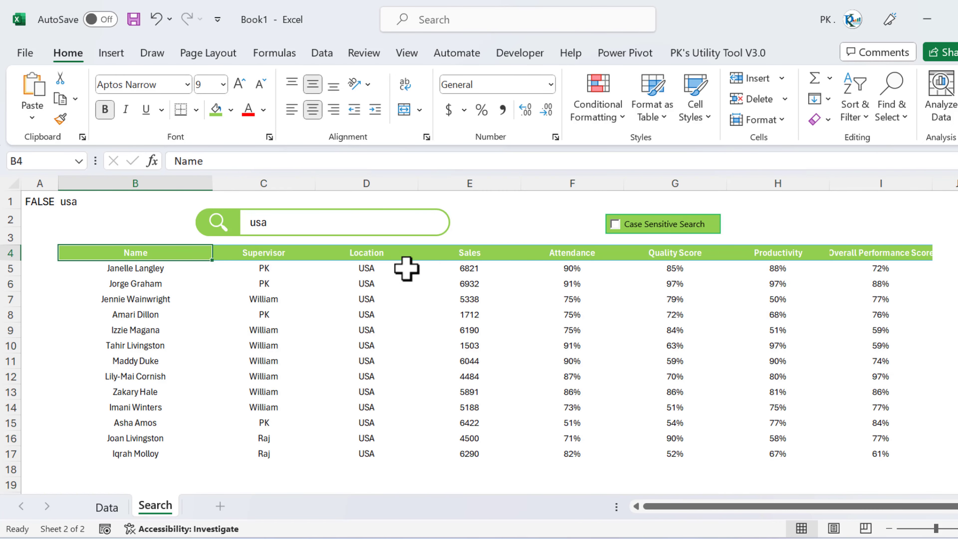
In cell B5's FILTER formula, cut the SEARCH expression out of ISERROR and begin an IF there that tests $A$1
left_click(162, 264)
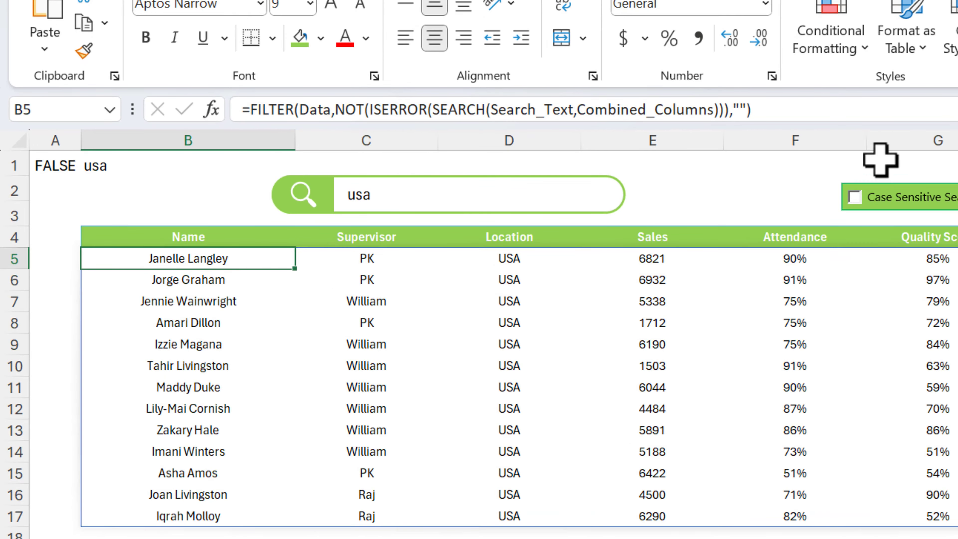
left_click(695, 115)
left_click_drag(714, 110, 432, 110)
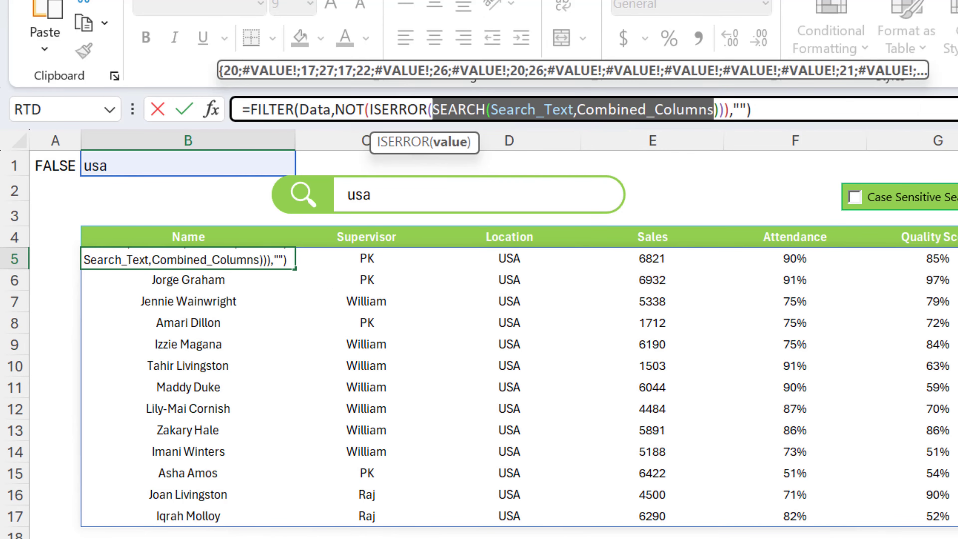
key("ctrl+x")
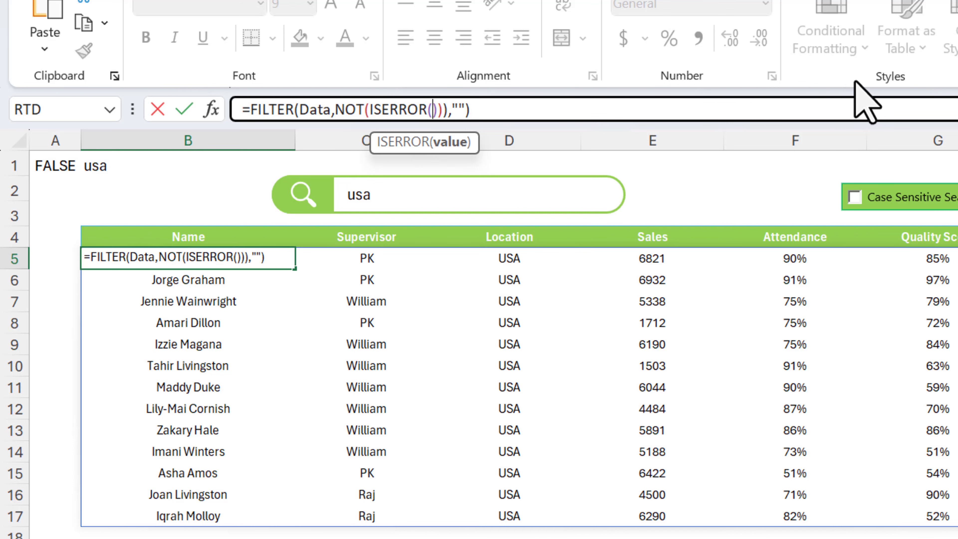
type("if")
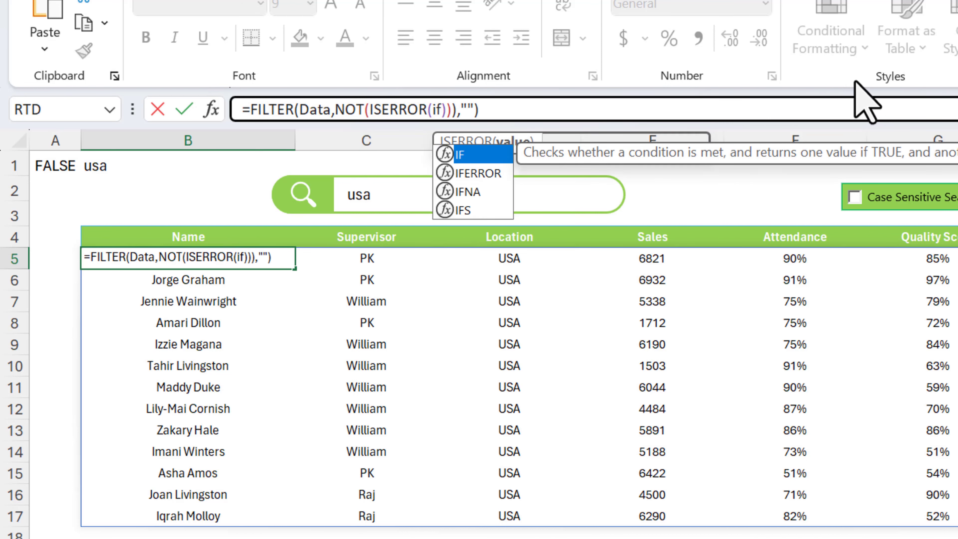
key("Tab")
left_click(72, 166)
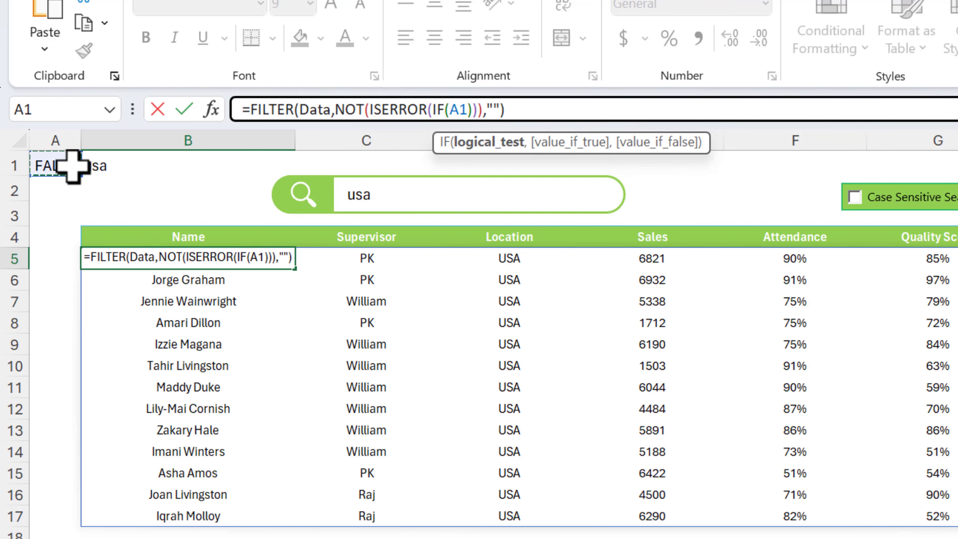
key("F4")
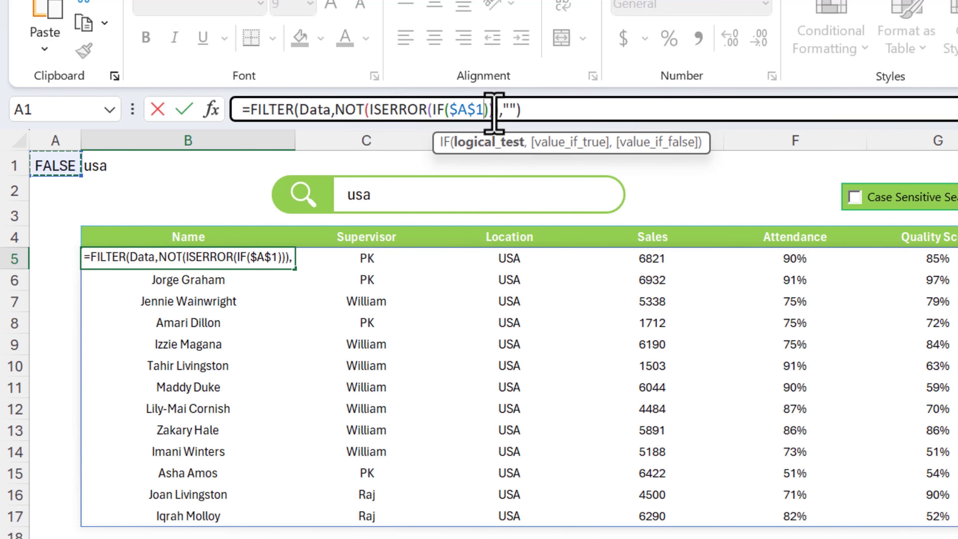
Enter FIND(Search_Text,Combined_Columns) as the value-if-true argument of the IF in B5's formula
type(",")
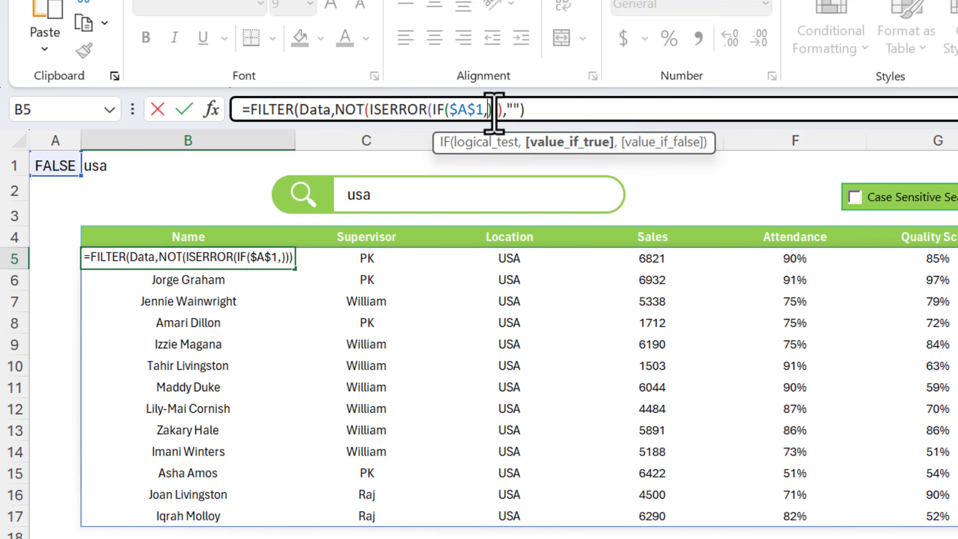
type("fi")
key("Down")
key("Down")
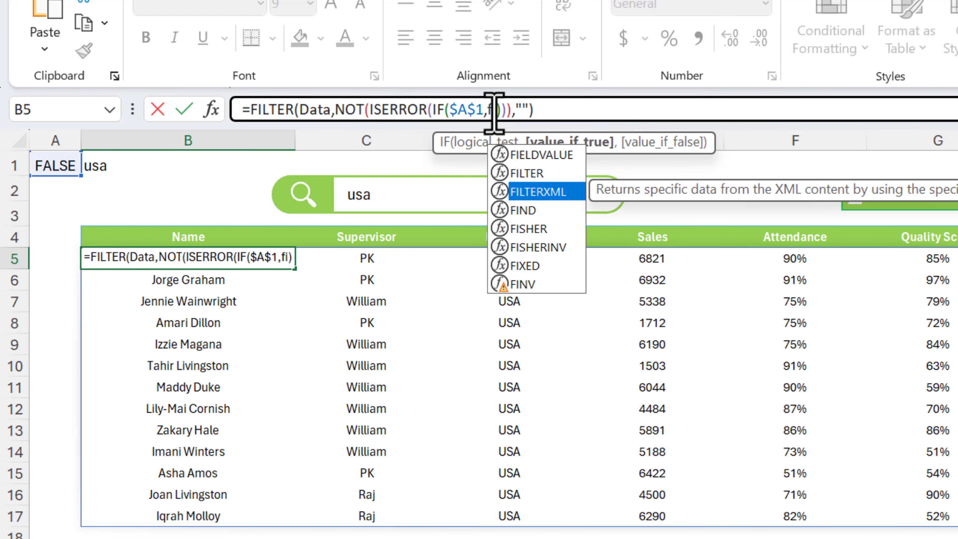
key("Down")
key("Tab")
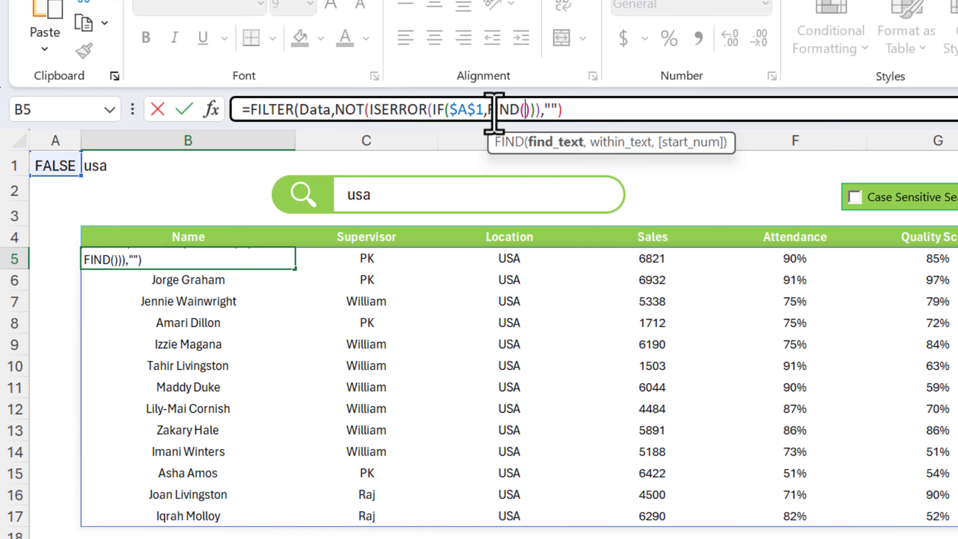
type("ser")
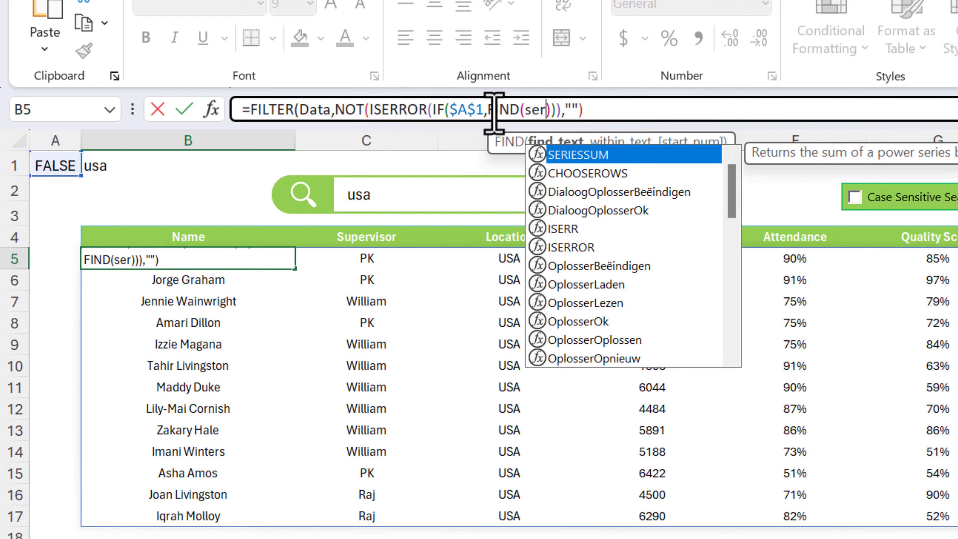
key("Down")
key("BackSpace")
type("a")
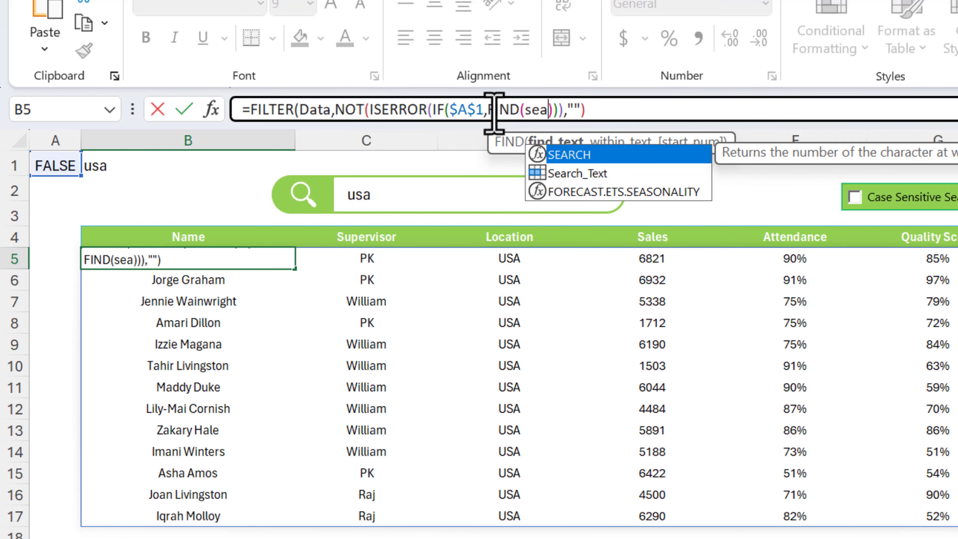
key("Down")
key("Tab")
type(",com")
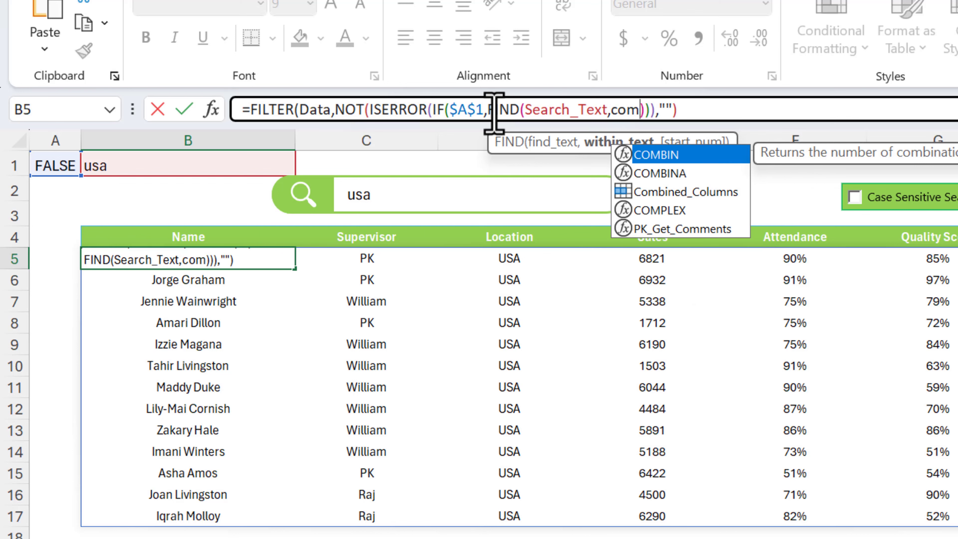
key("Down")
key("Down")
key("Tab")
Add SEARCH(Search_Text,Combined_Columns) as the IF's value-if-false argument, close the parentheses and commit B5's formula
left_click(753, 110)
type(",")
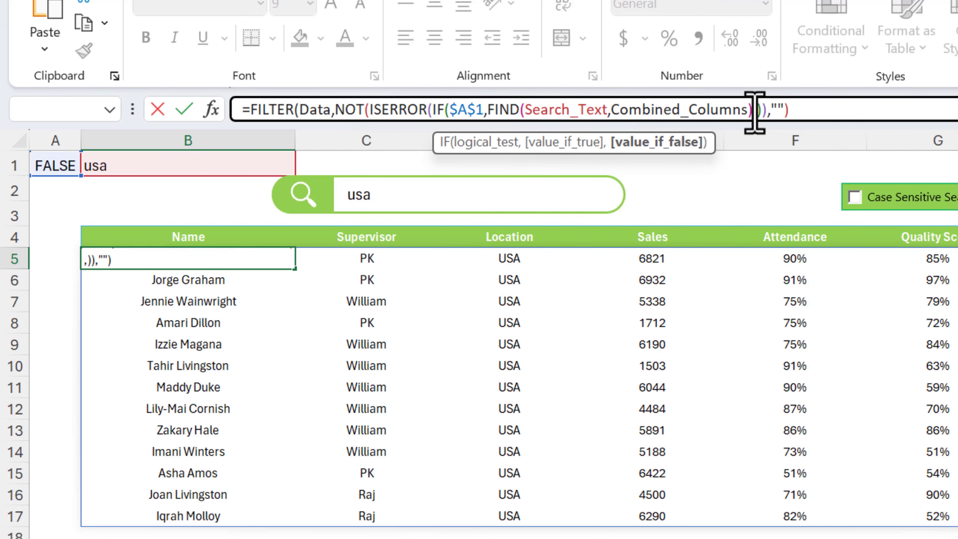
type("SEARCH(Search_Text,Combined_Columns")
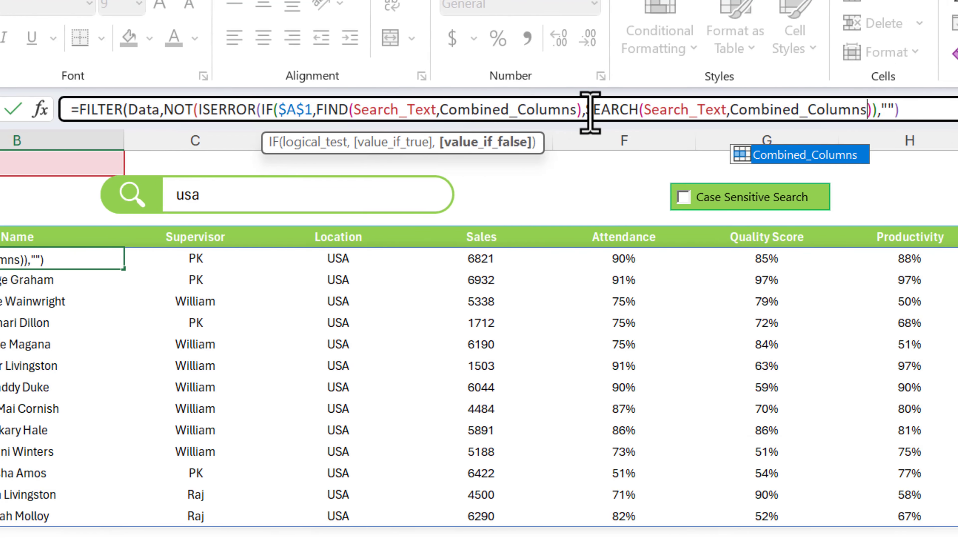
type("))")
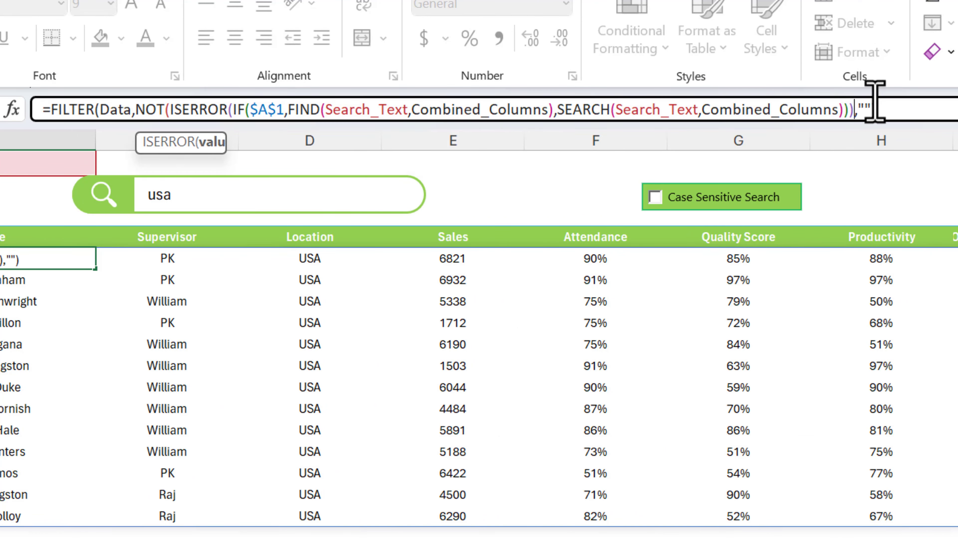
type("))")
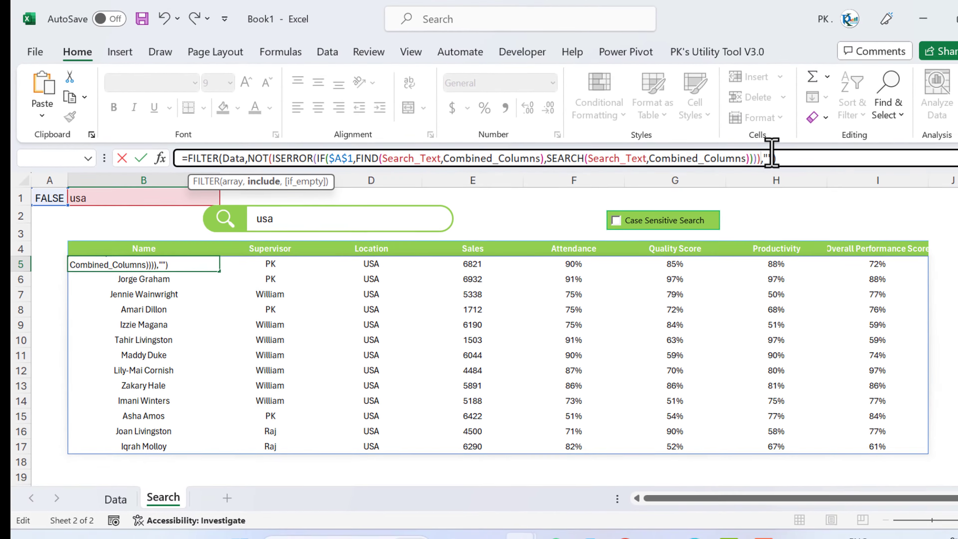
key("Return")
key("Up")
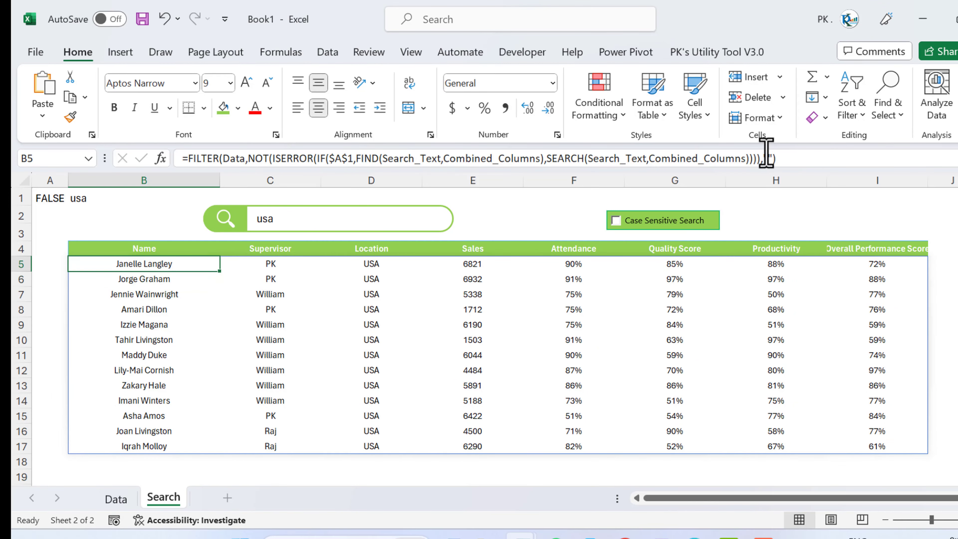
Test the new formula by switching Case Sensitive Search on and off for usa and searching for z instead
left_click(616, 222)
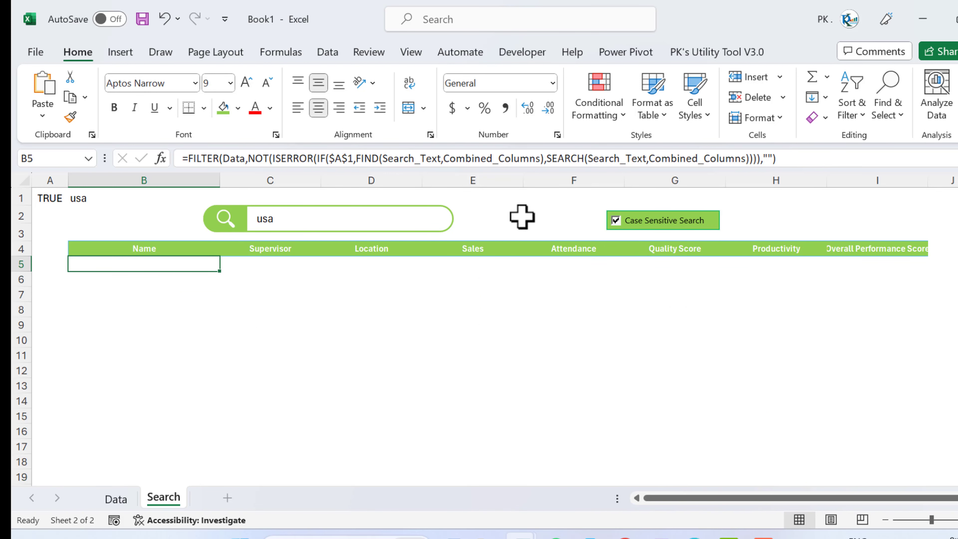
left_click(616, 221)
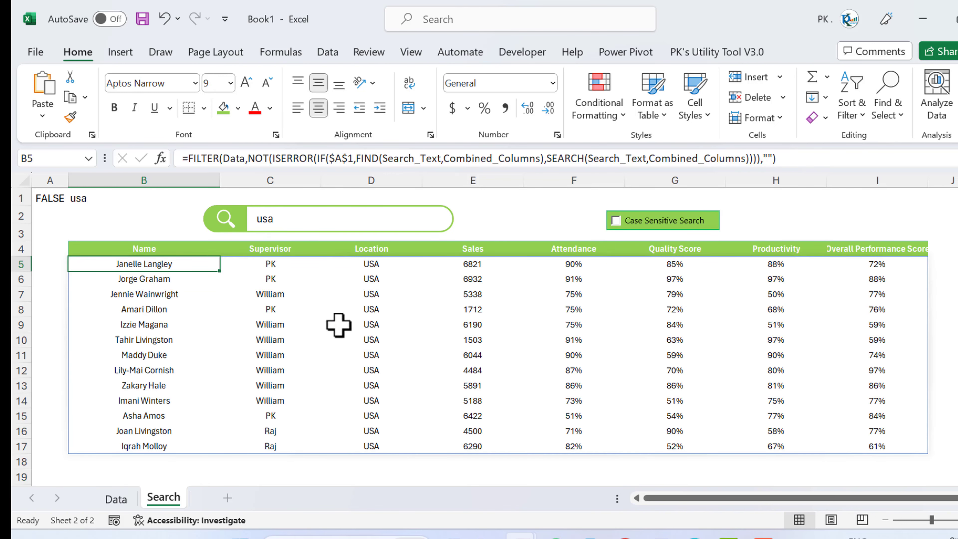
left_click(308, 223)
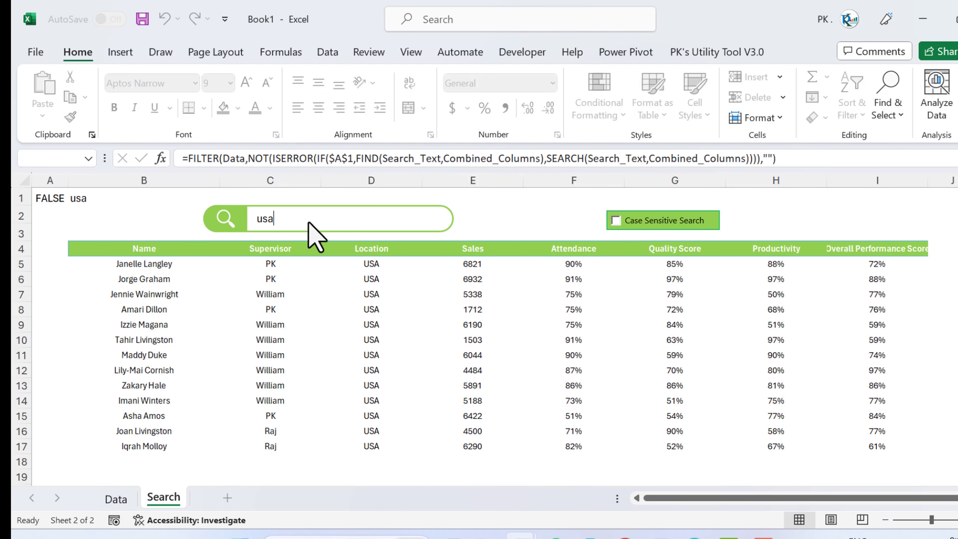
key("BackSpace")
key("BackSpace")
key("BackSpace")
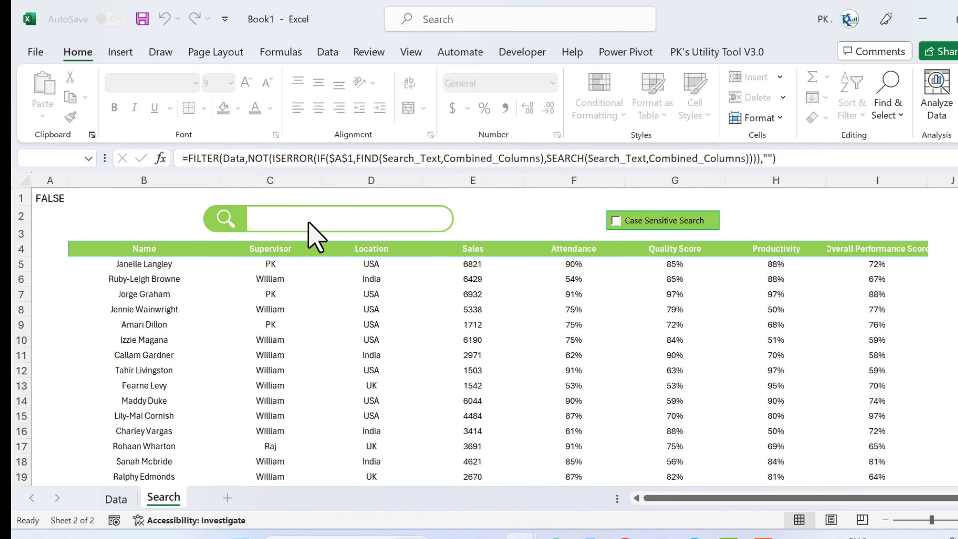
type("z")
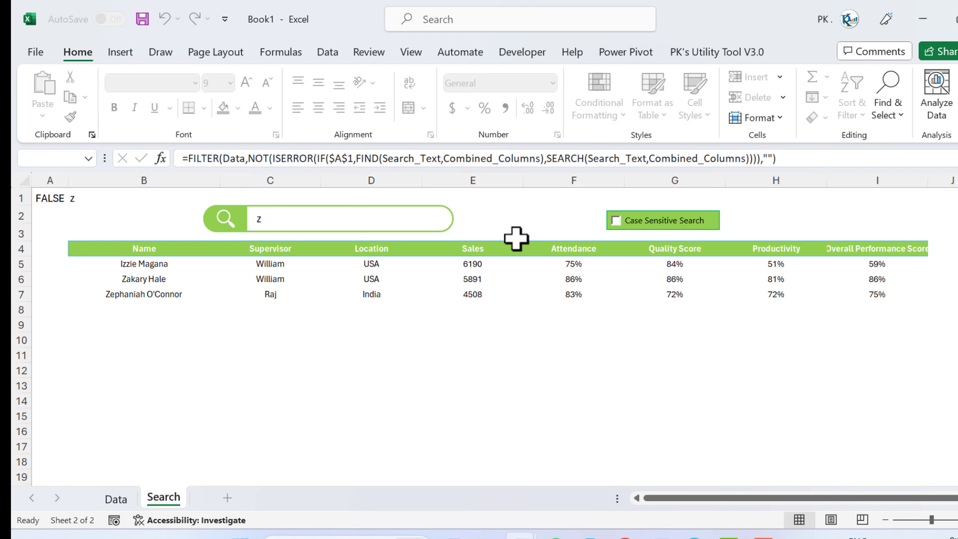
Compare case-sensitive searches for z and Z, toggling Case Sensitive Search and leaving it off with Z as the search text
left_click(616, 223)
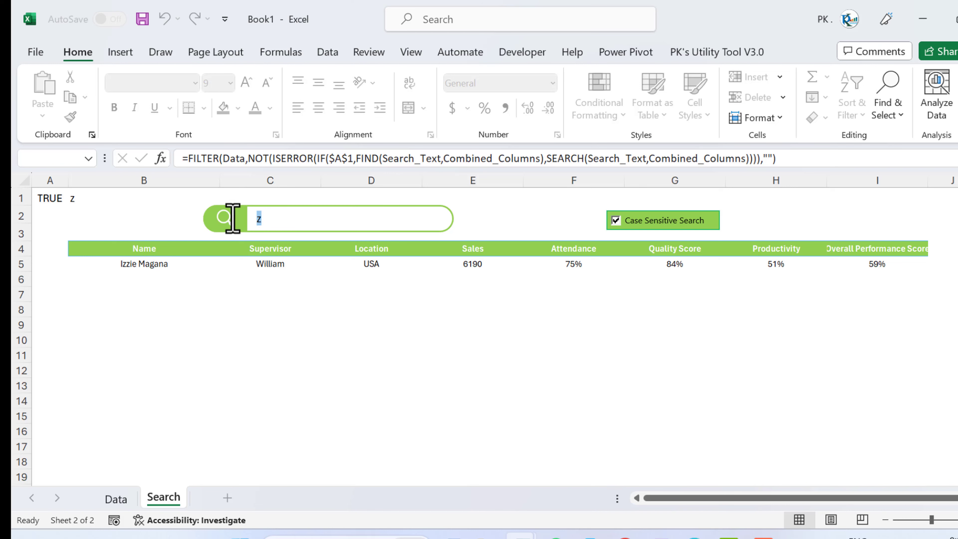
left_click_drag(249, 219, 382, 218)
type("Z")
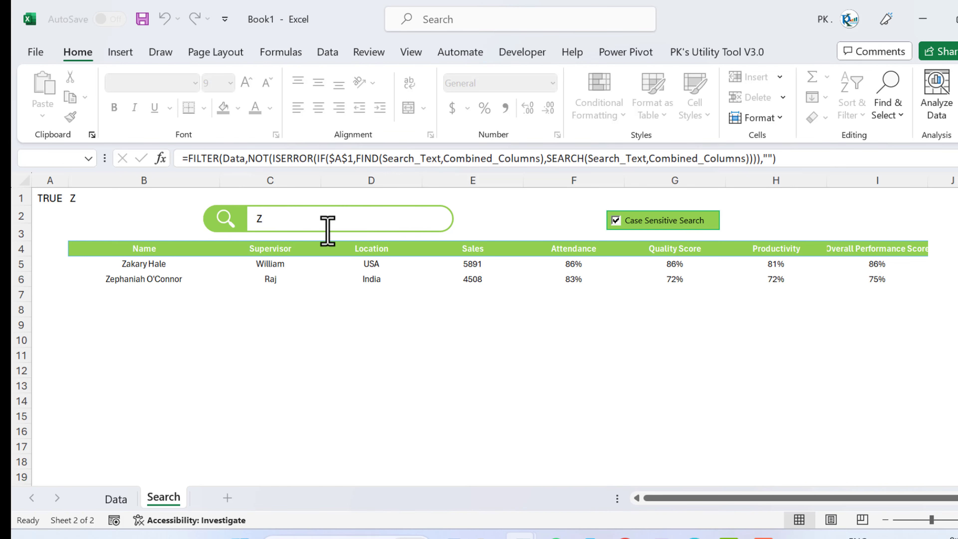
left_click(617, 221)
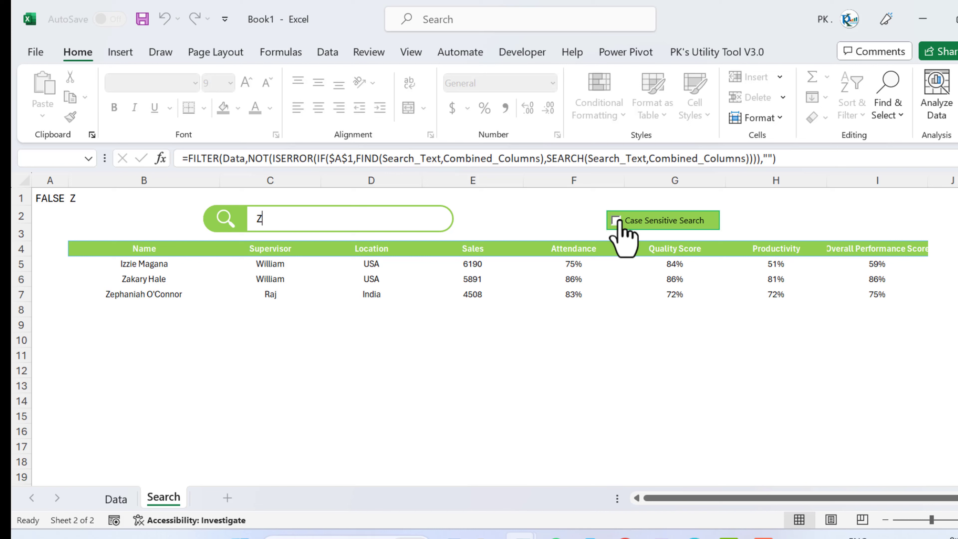
left_click(617, 221)
left_click(617, 222)
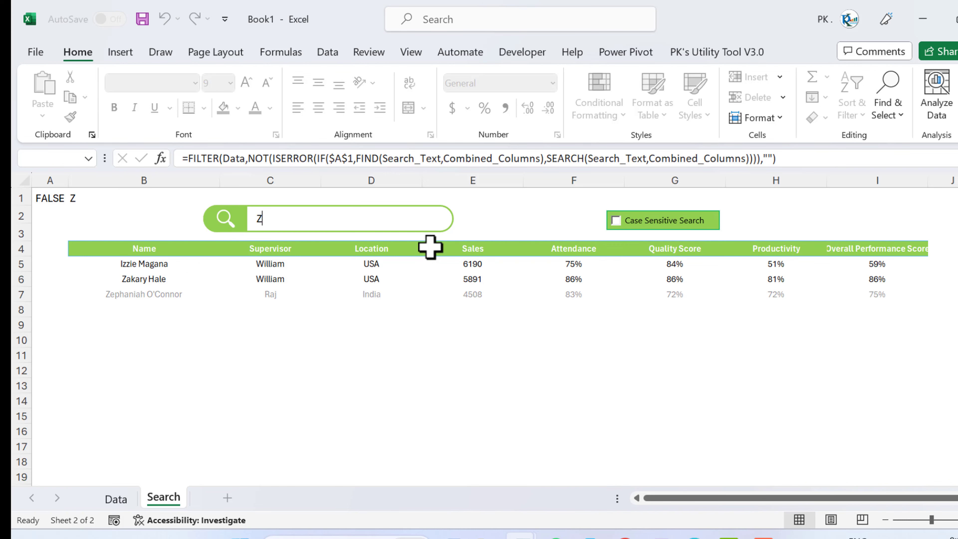
Copy the full FILTER formula from B5 and define it as a workbook-scoped name called Search_Data
left_click(170, 266)
left_click_drag(794, 158, 101, 155)
key("ctrl+c")
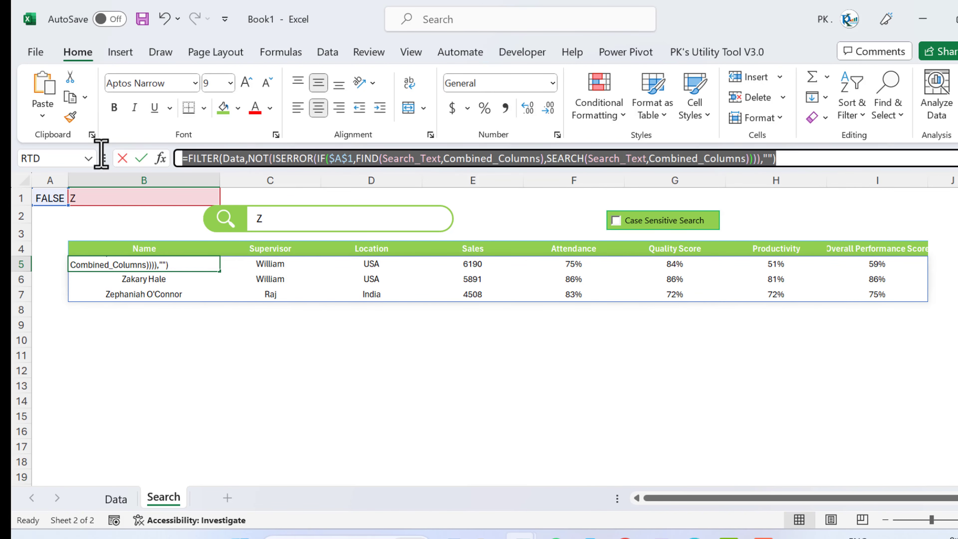
key("Escape")
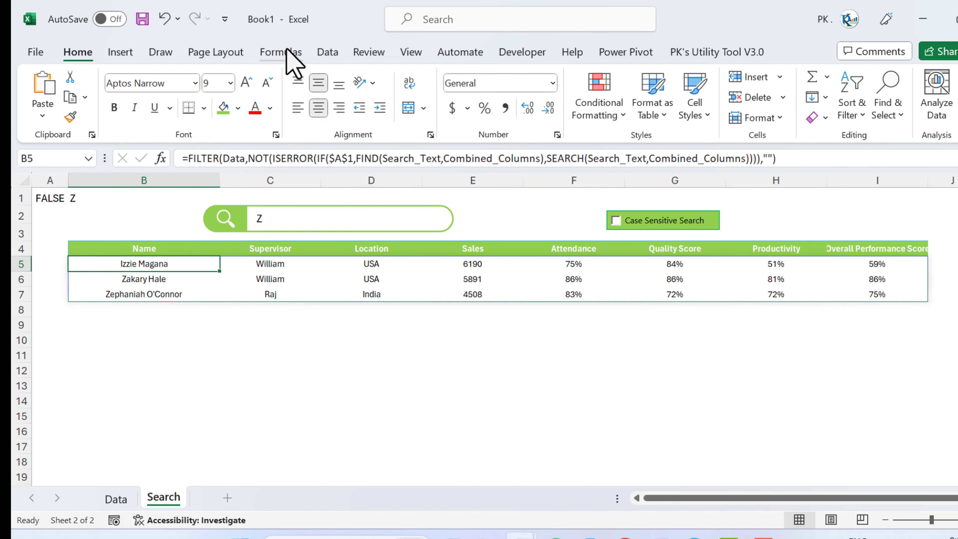
left_click(293, 52)
left_click(478, 96)
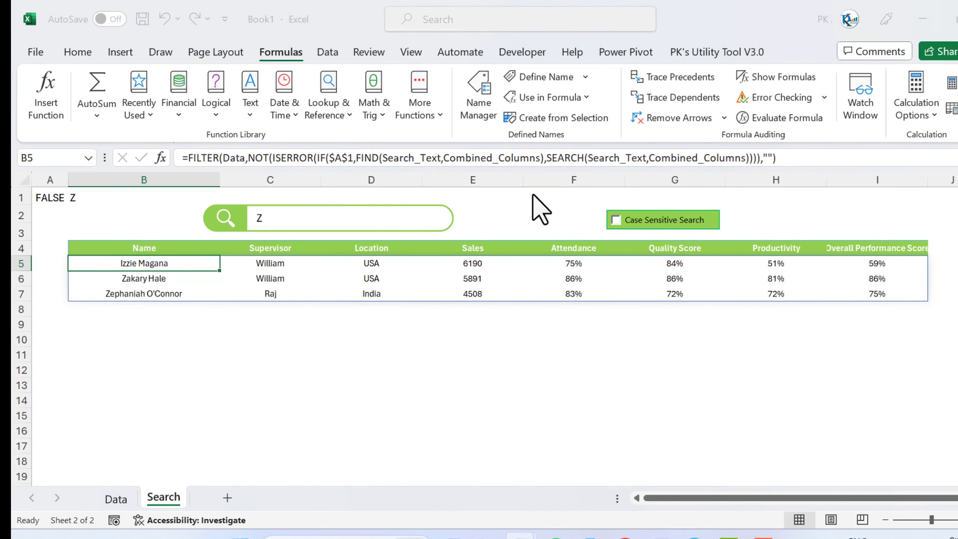
left_click(342, 173)
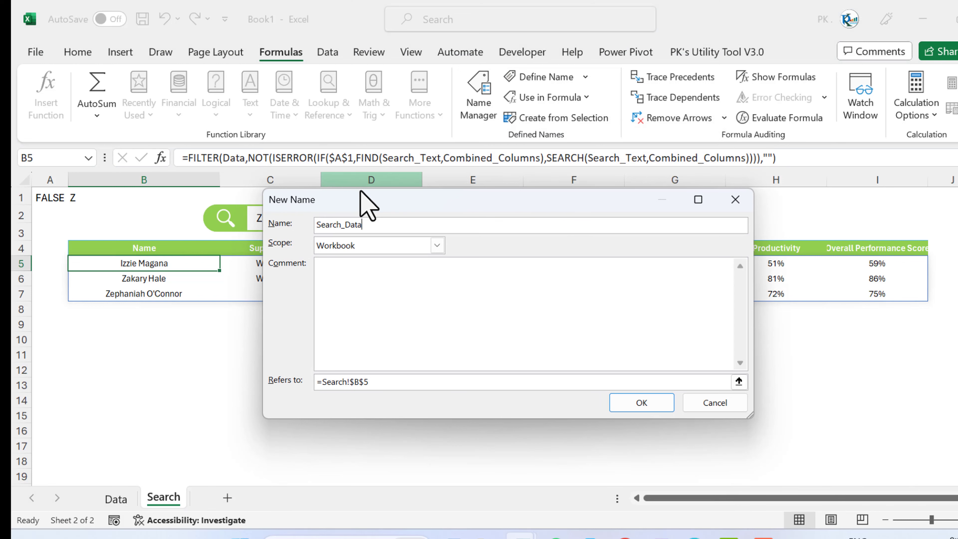
left_click(400, 381)
key("ctrl+v")
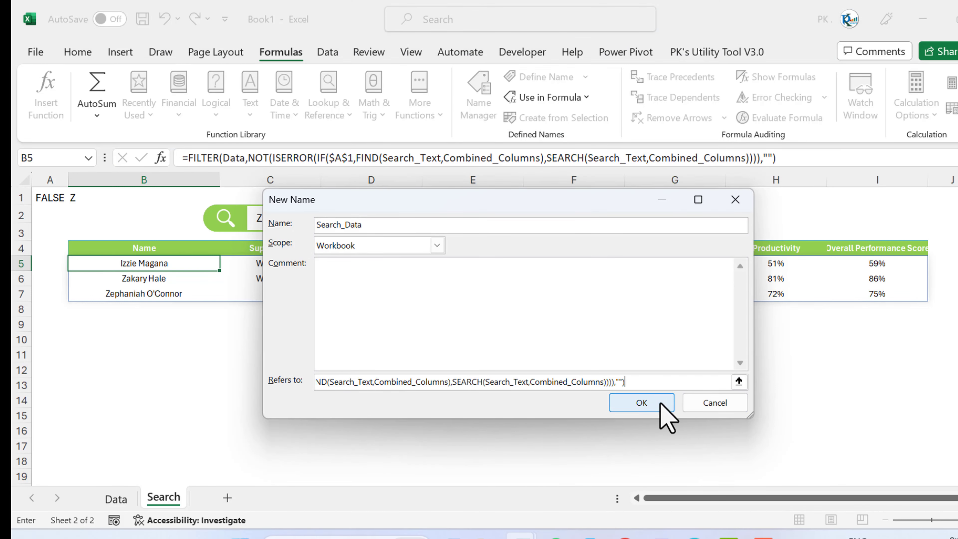
left_click(640, 402)
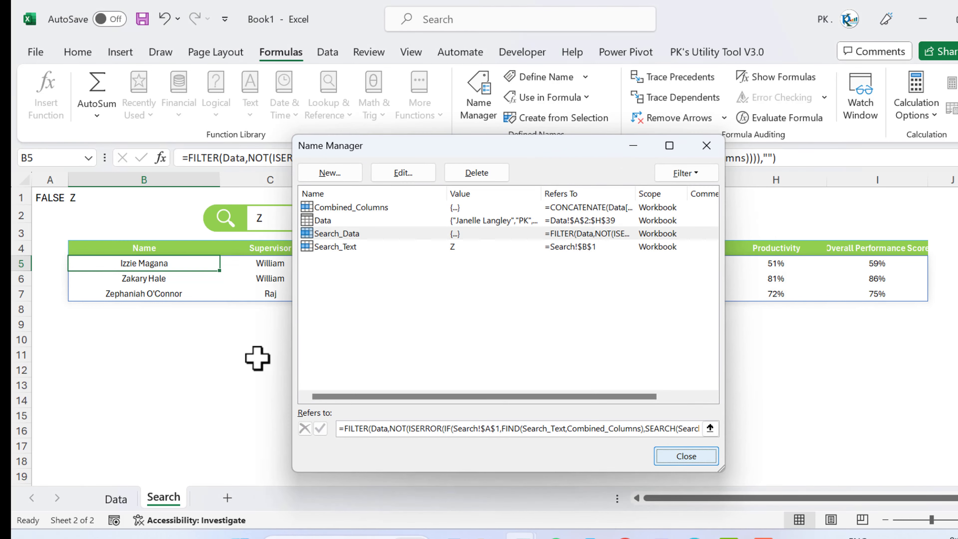
key("Escape")
Replace the formula in cell B5 with =Search_Data
type("=sea")
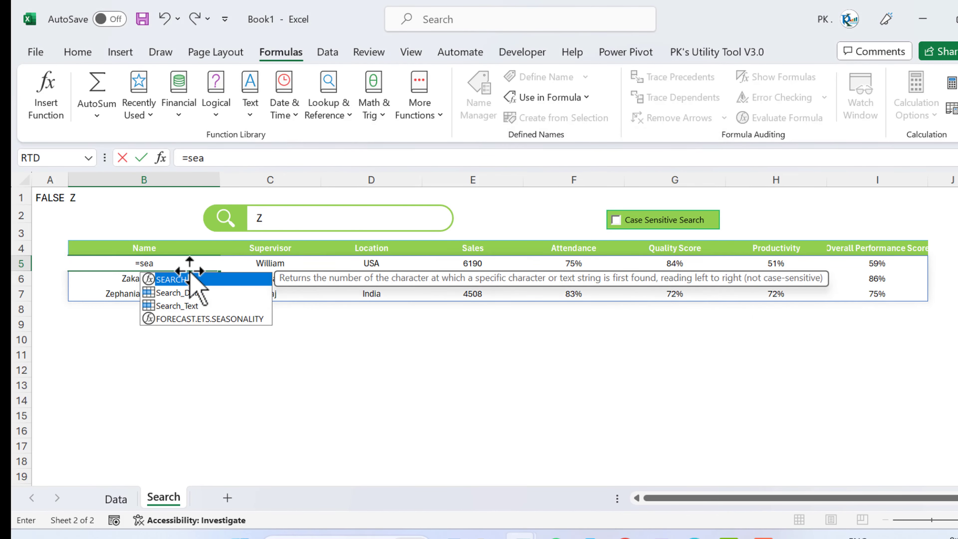
key("Tab")
key("ctrl+Return")
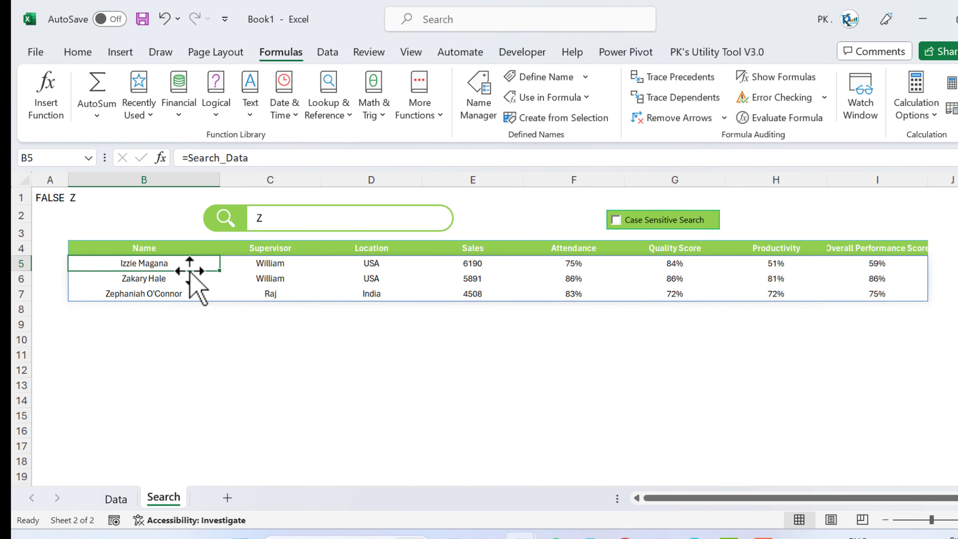
Review the full FILTER formula behind the Search_Data name in the Name Manager, leaving the definition as it is
left_click(479, 96)
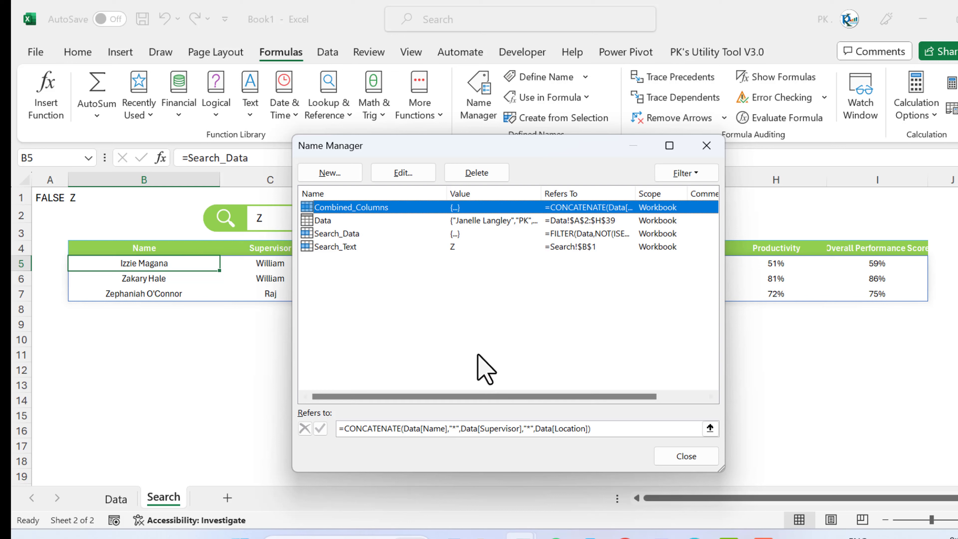
left_click(347, 234)
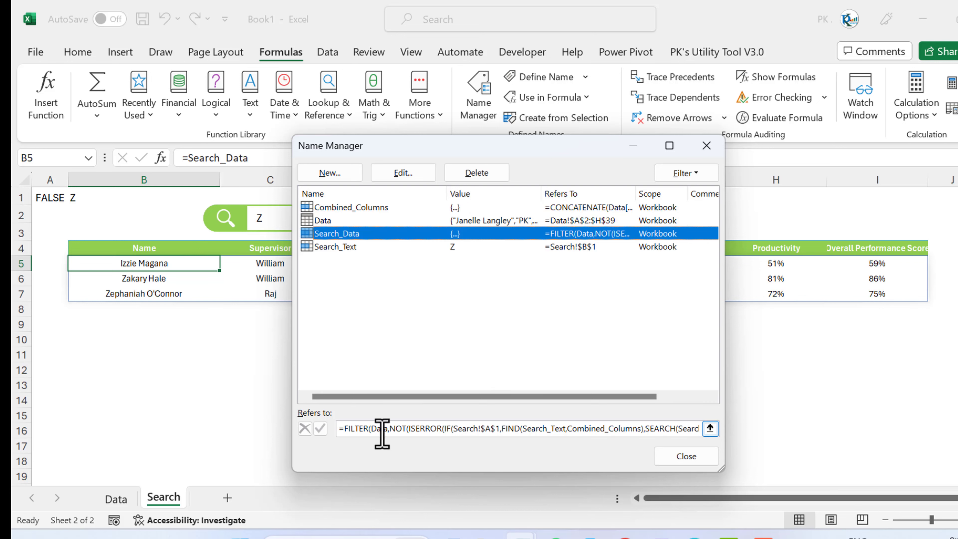
left_click_drag(391, 428, 705, 426)
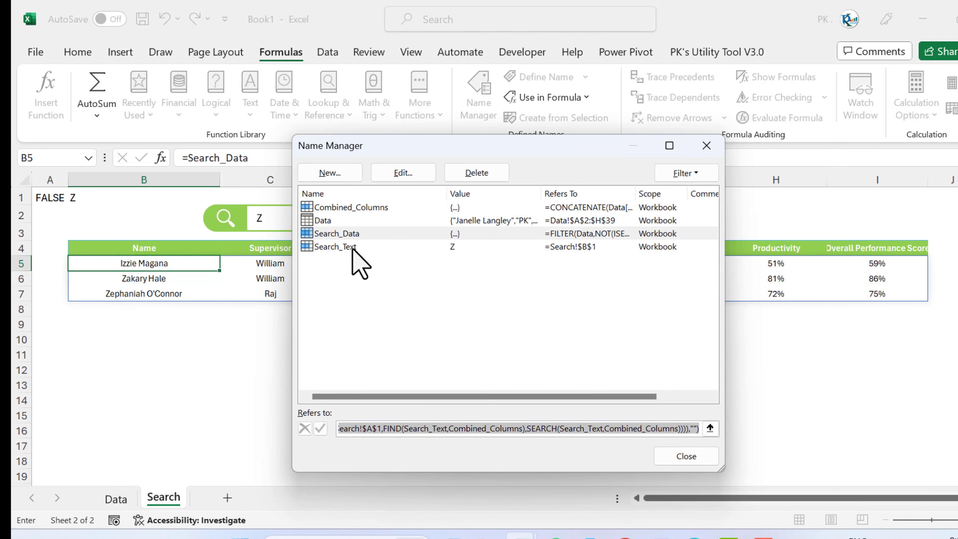
left_click(708, 146)
left_click(374, 398)
Set up a conditional formatting rule for B5:I272 on the Search sheet that formats only cells with No Blanks
left_click_drag(145, 267, 926, 468)
left_click_drag(894, 390, 894, 390)
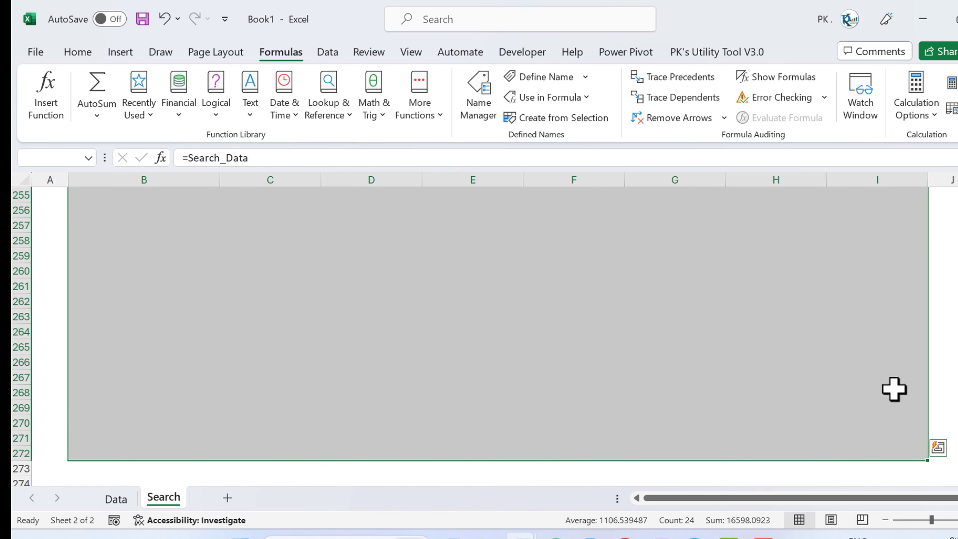
key("alt+o")
key("d")
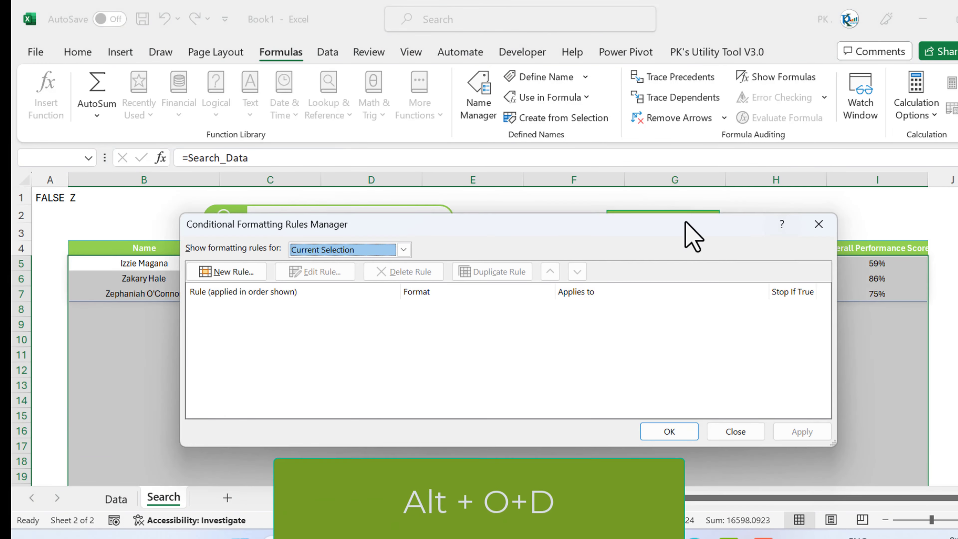
left_click(249, 271)
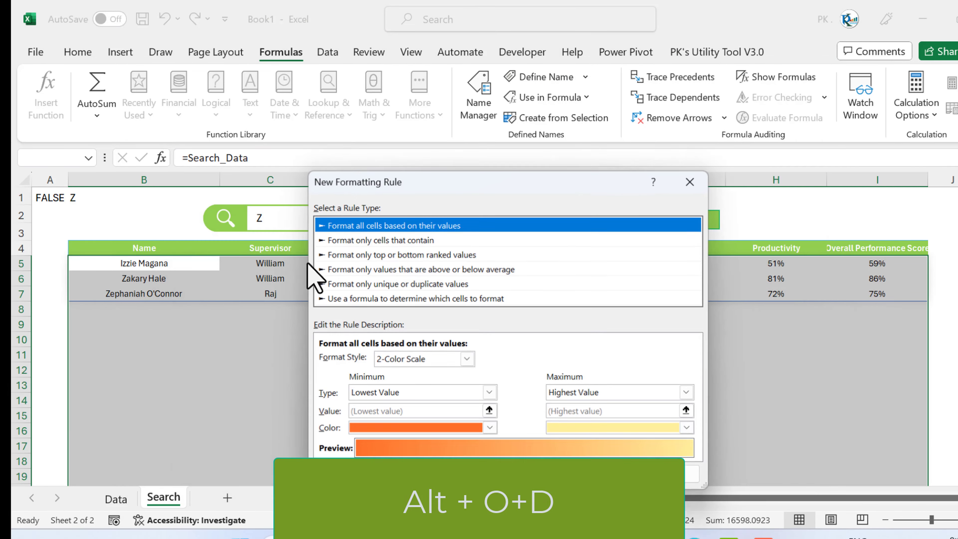
left_click(401, 241)
left_click(392, 360)
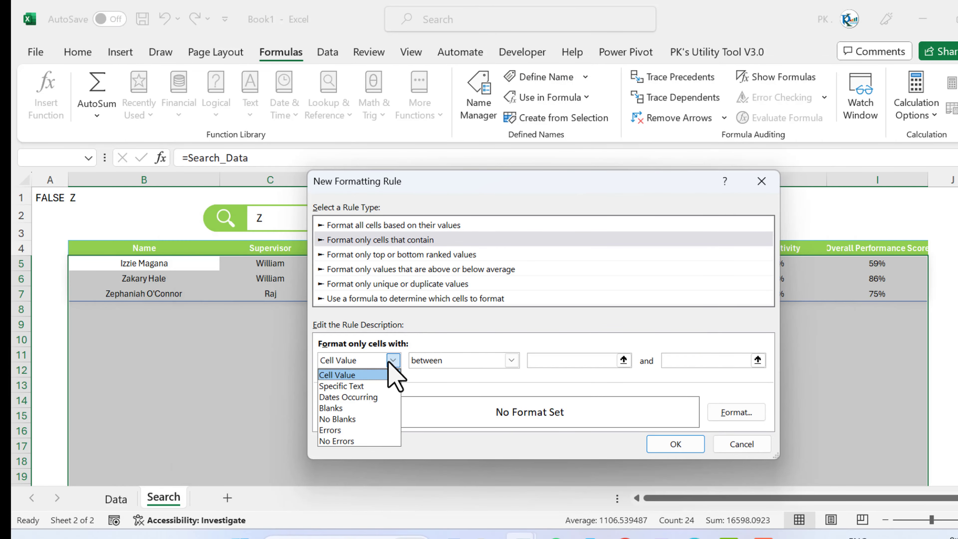
left_click(358, 419)
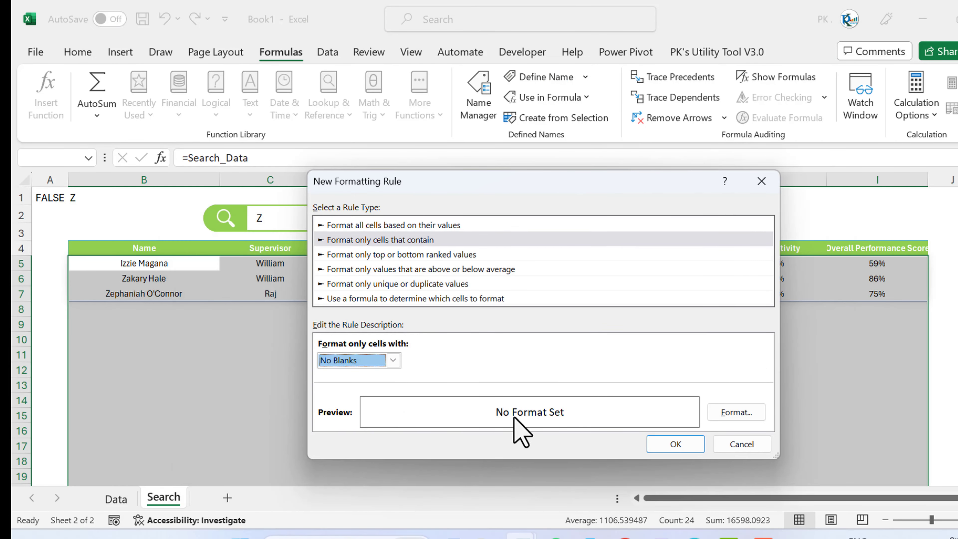
Give the No Blanks rule a light green outline border and apply it to the results range
left_click(750, 415)
left_click(430, 126)
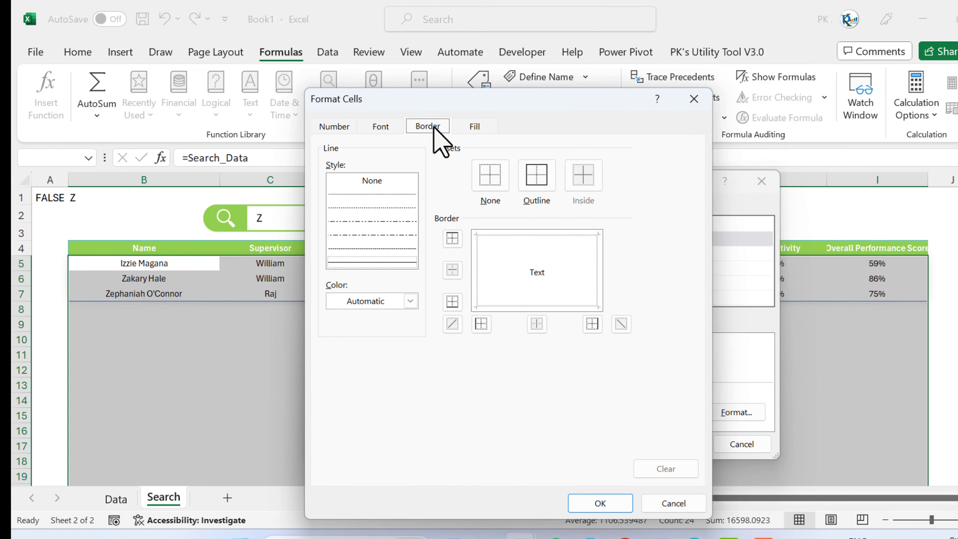
left_click(410, 300)
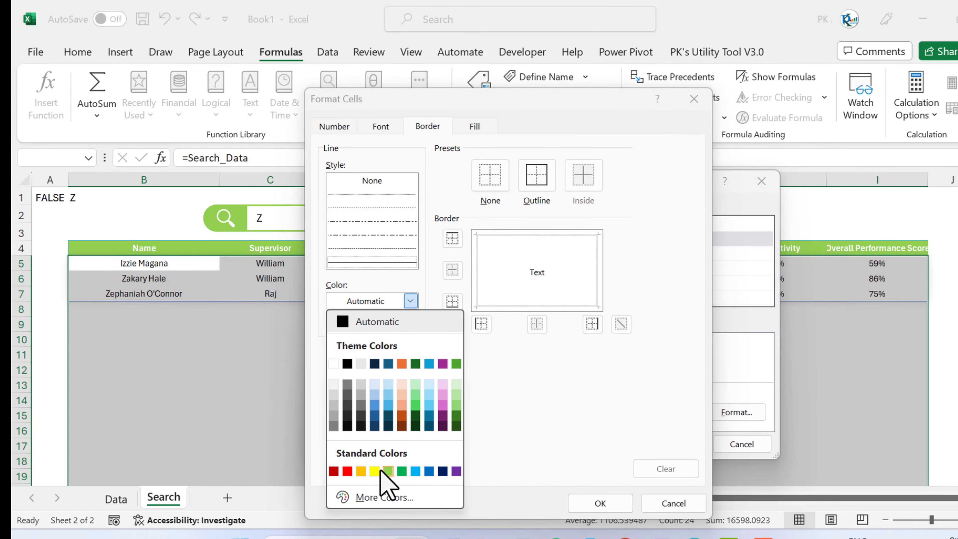
left_click(388, 471)
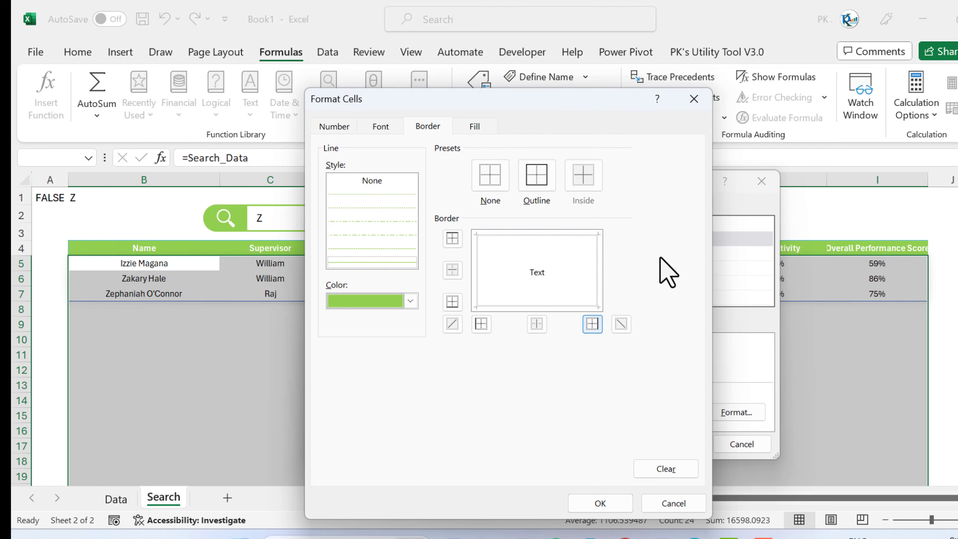
left_click(544, 177)
left_click(600, 503)
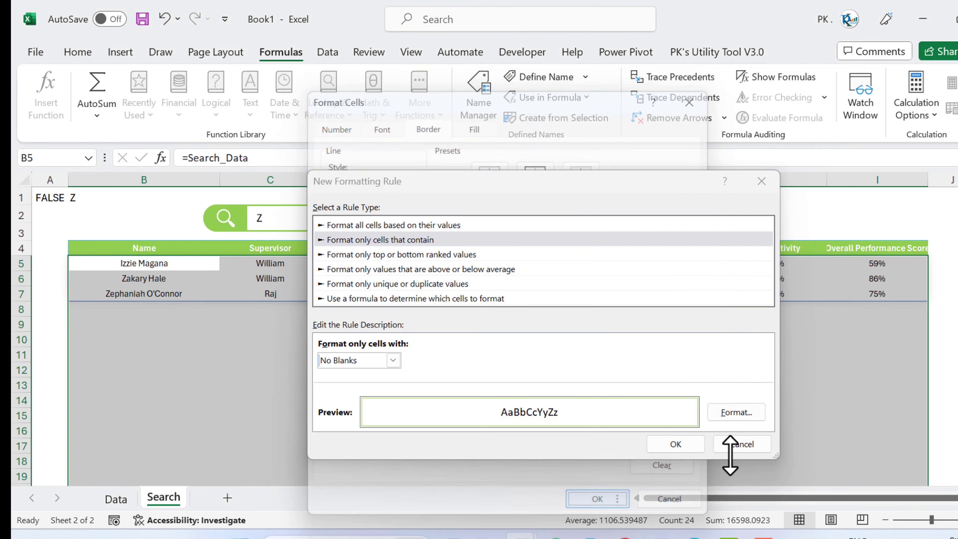
left_click(675, 444)
left_click(803, 430)
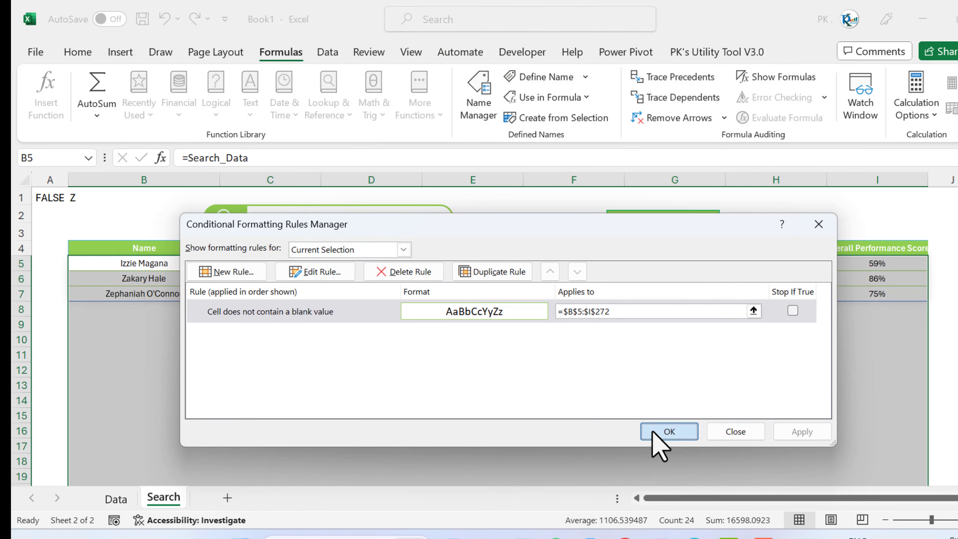
left_click(667, 430)
left_click(755, 387)
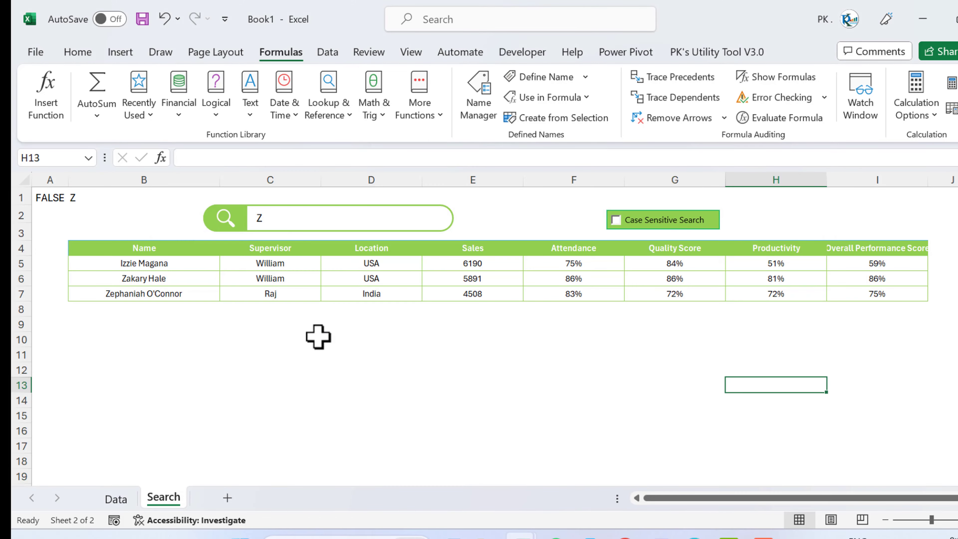
Test the conditional borders by clearing the search text and searching for PK instead
left_click(312, 224)
key("BackSpace")
left_click(501, 307)
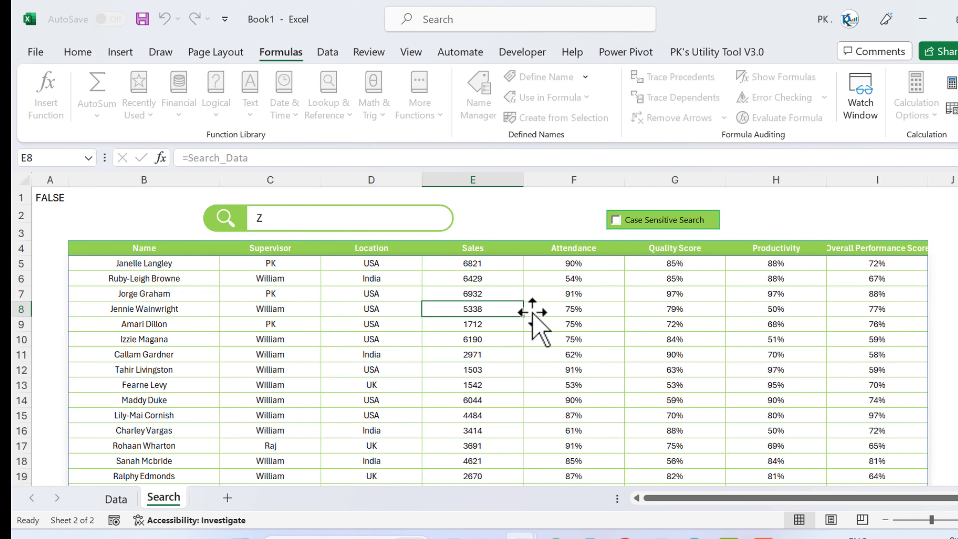
left_click(341, 215)
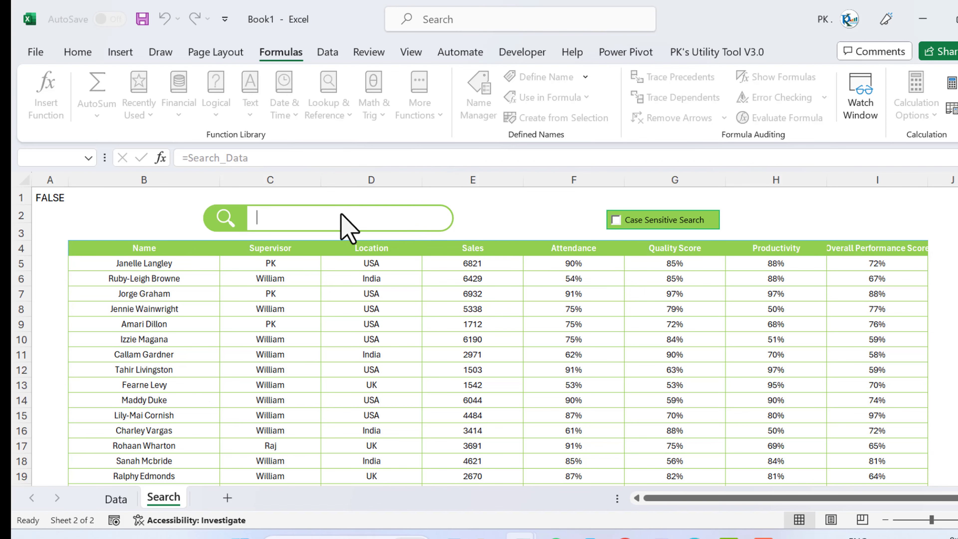
type("PK")
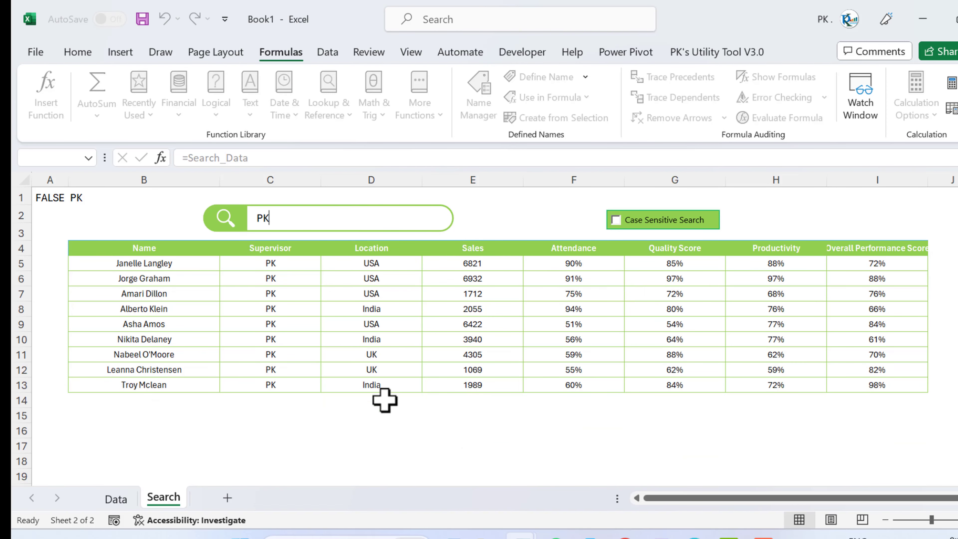
left_click(385, 400)
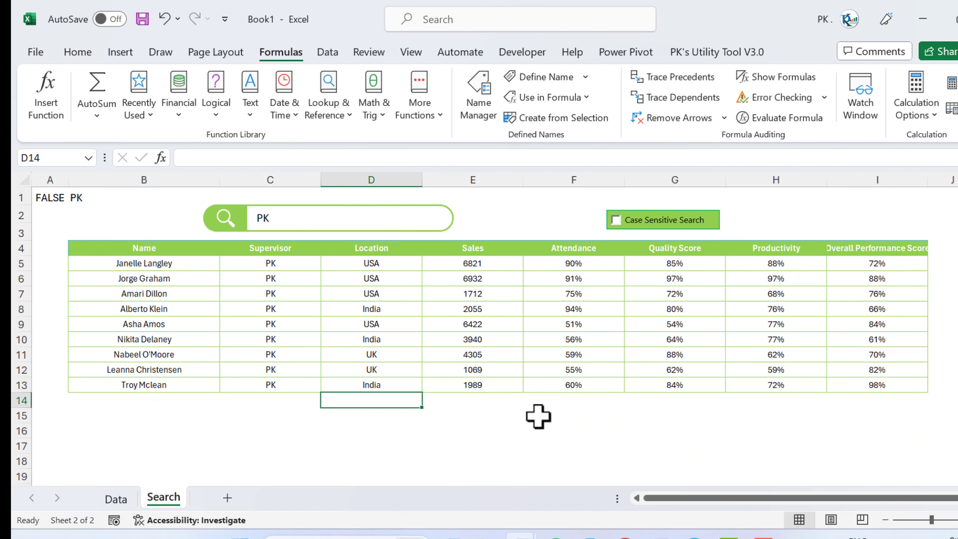
Hide row 1, which holds the checkbox and search text linked cells, on the Search sheet
left_click(17, 195)
right_click(17, 195)
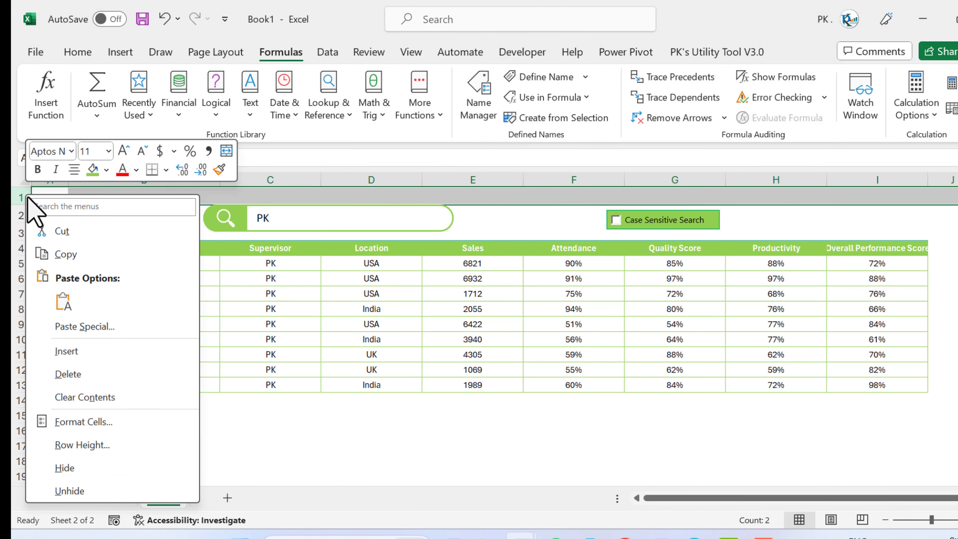
left_click(103, 467)
left_click(675, 414)
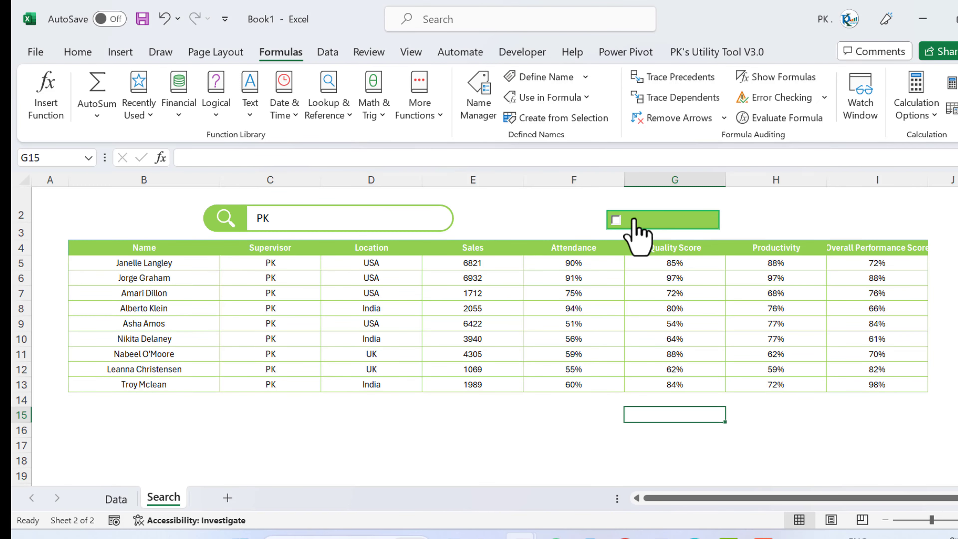
left_click(192, 249)
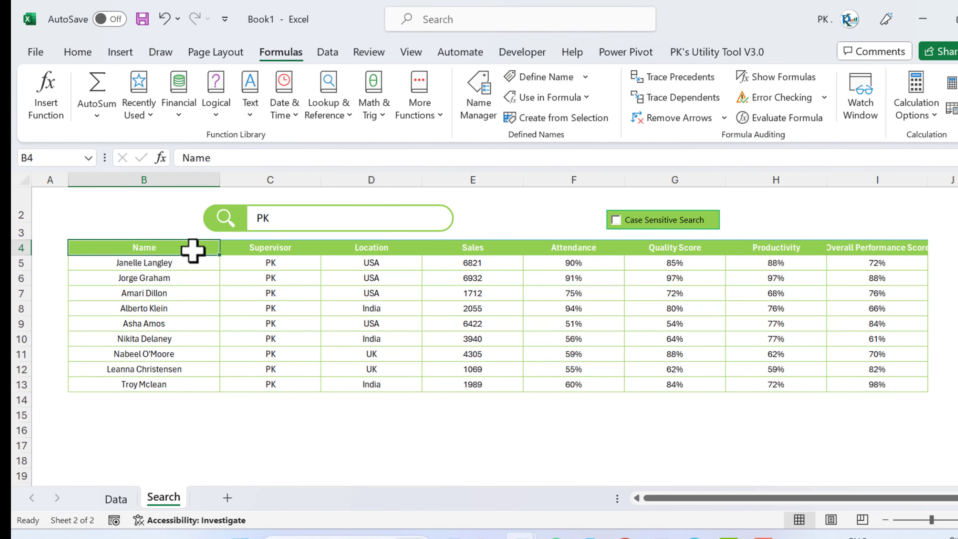